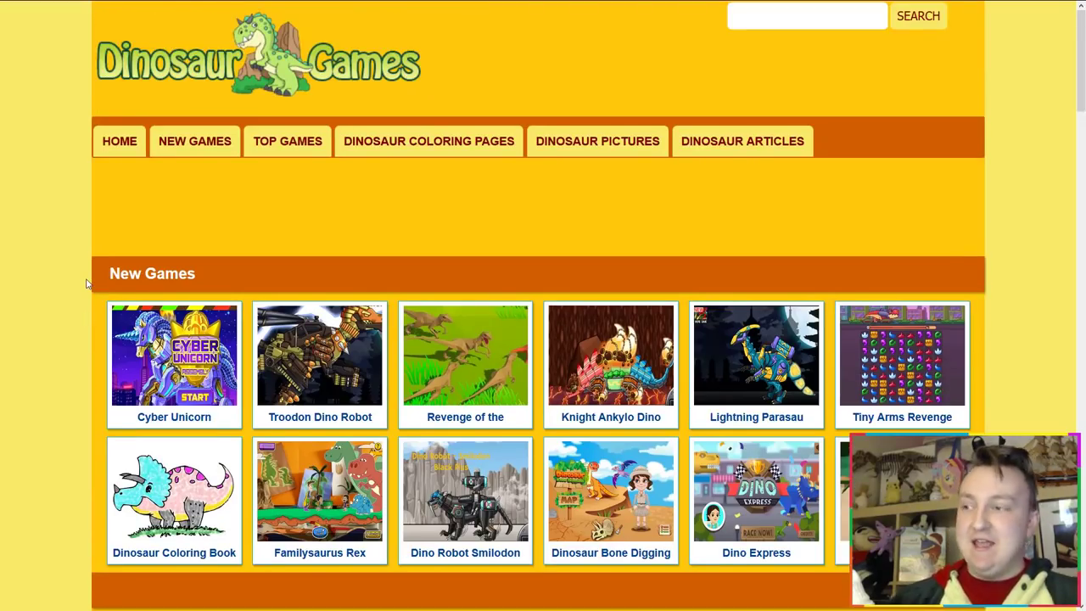
# - Scroll down through the Dinosaur Coloring Pages and back up again
pyautogui.scroll(-1, 88, 276)
pyautogui.scroll(-5, 89, 272)
pyautogui.scroll(-5, 89, 273)
pyautogui.scroll(-3, 89, 273)
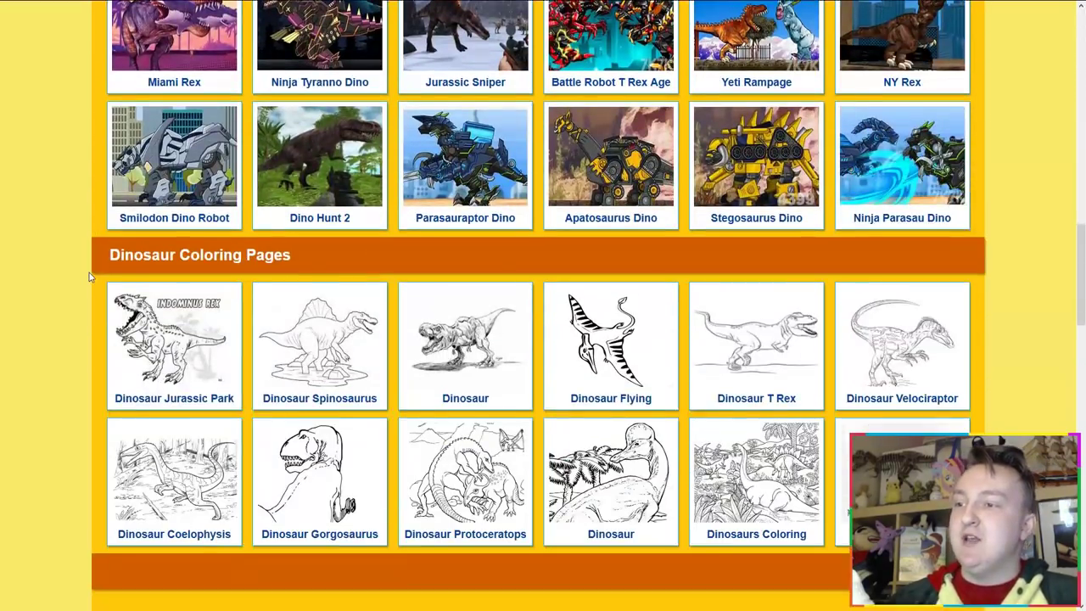
pyautogui.scroll(-3, 89, 272)
pyautogui.scroll(2, 89, 273)
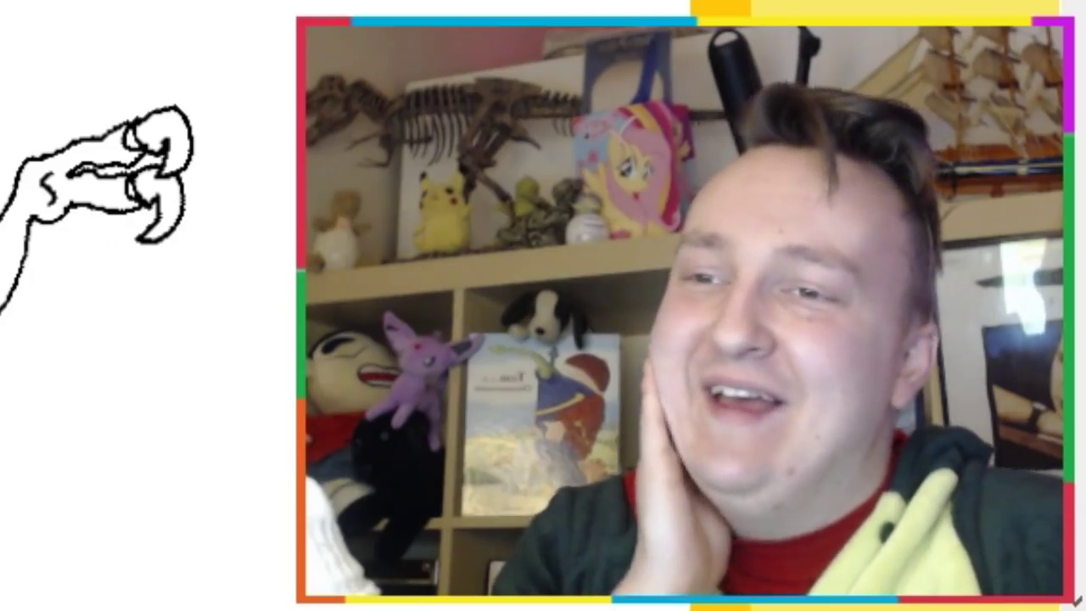
pyautogui.scroll(3, 355, 411)
pyautogui.scroll(2, 354, 410)
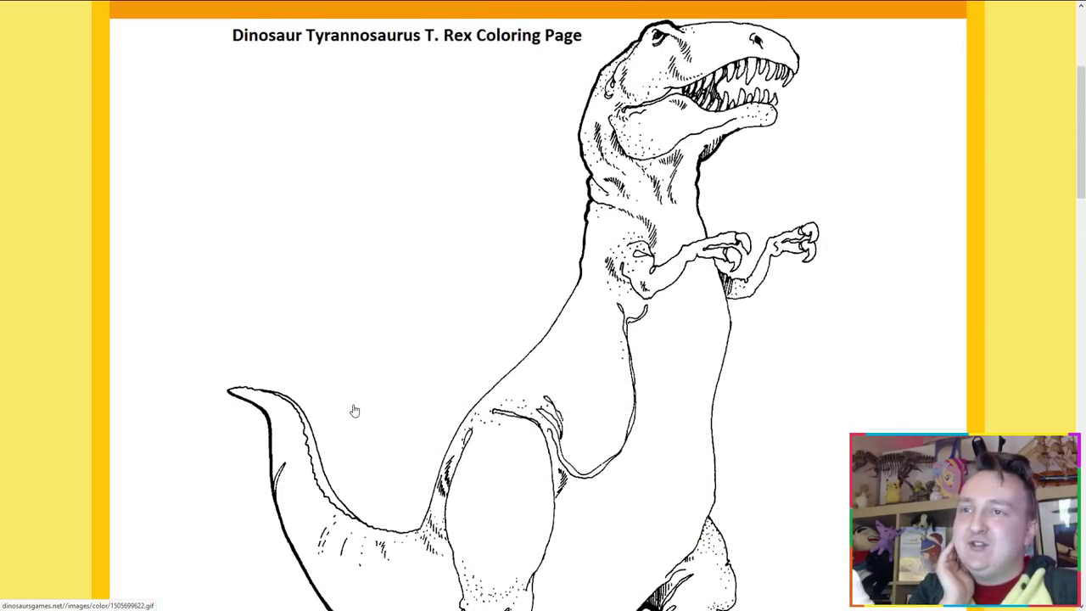
pyautogui.scroll(1, 355, 410)
pyautogui.scroll(1, 355, 410)
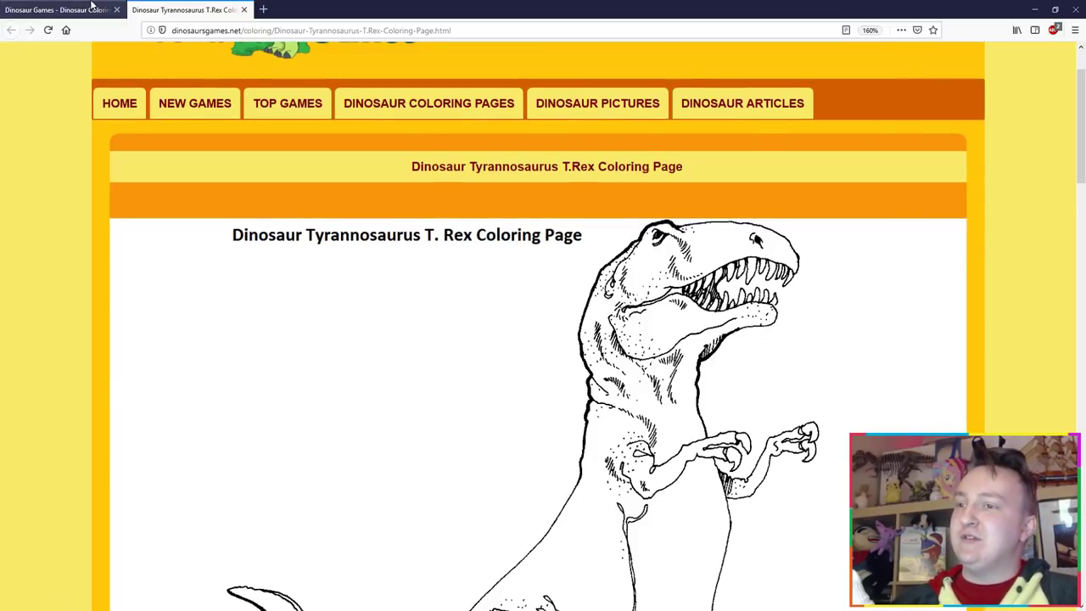
# - Return to the coloring pages listing and browse to the Vector Big T Rex on Motorbike page
pyautogui.click(91, 7)
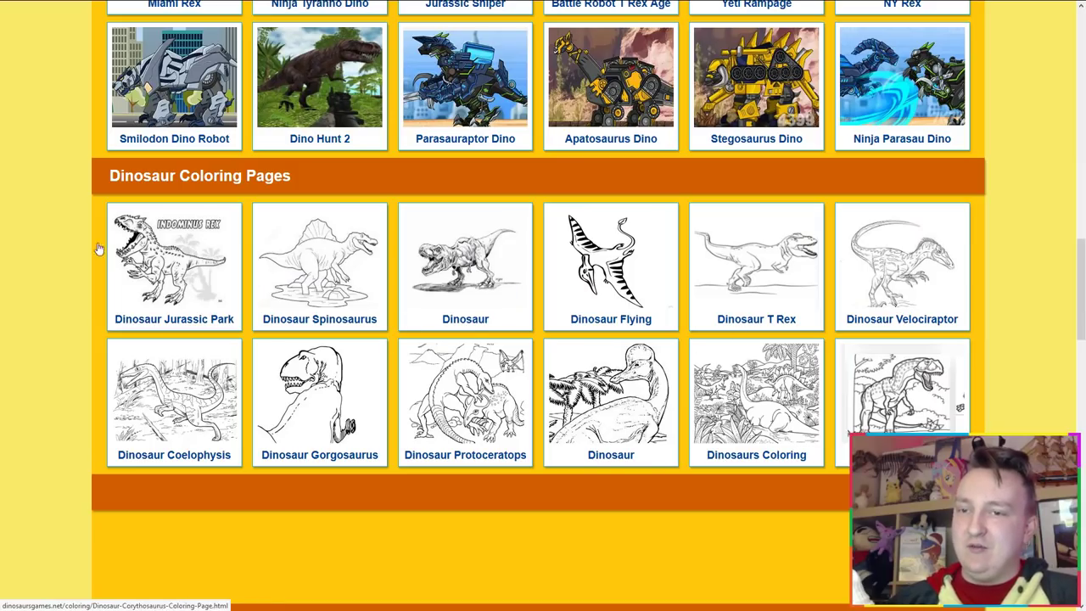
pyautogui.scroll(-3, 98, 261)
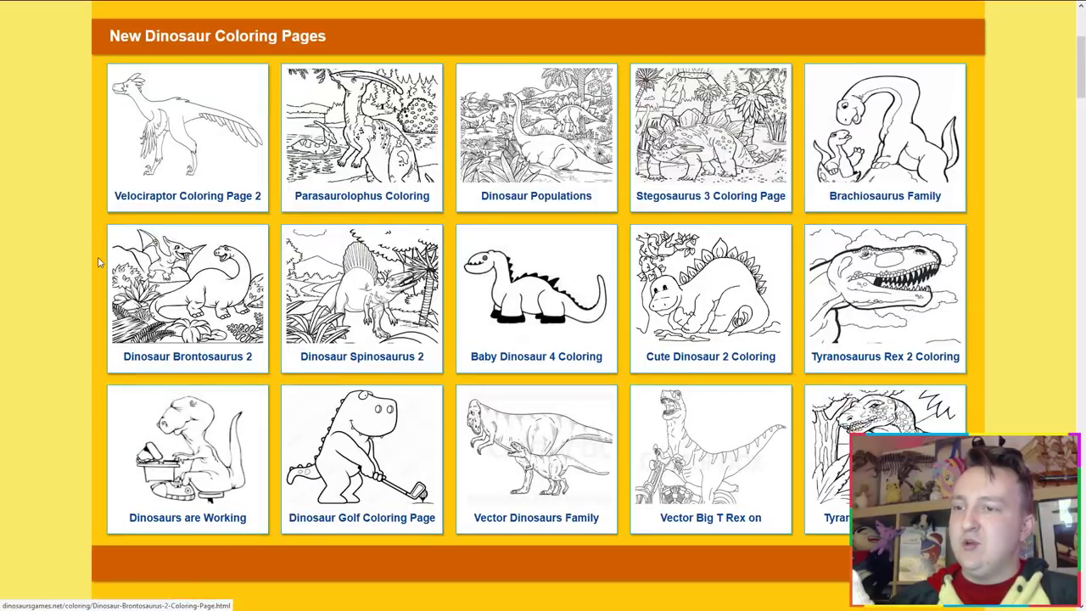
pyautogui.scroll(-2, 71, 306)
pyautogui.scroll(-3, 68, 306)
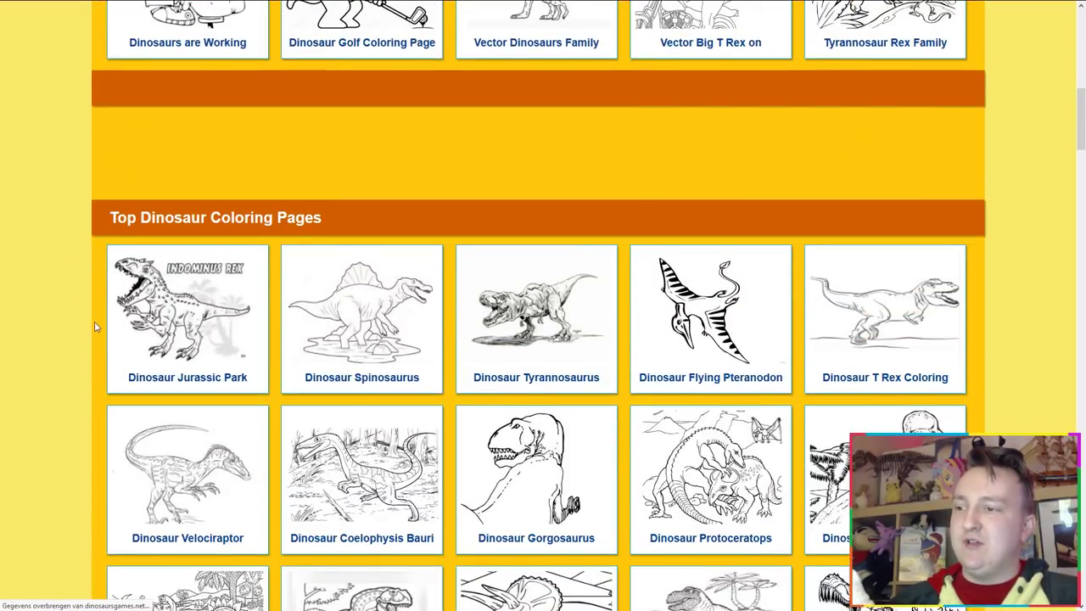
pyautogui.scroll(5, 96, 322)
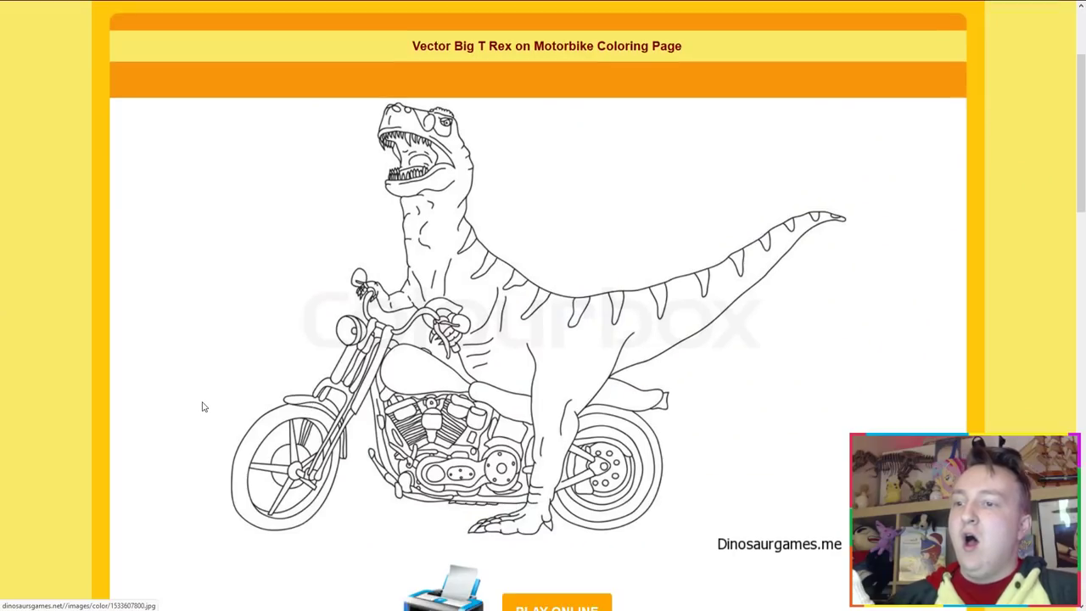
pyautogui.scroll(-1, 184, 339)
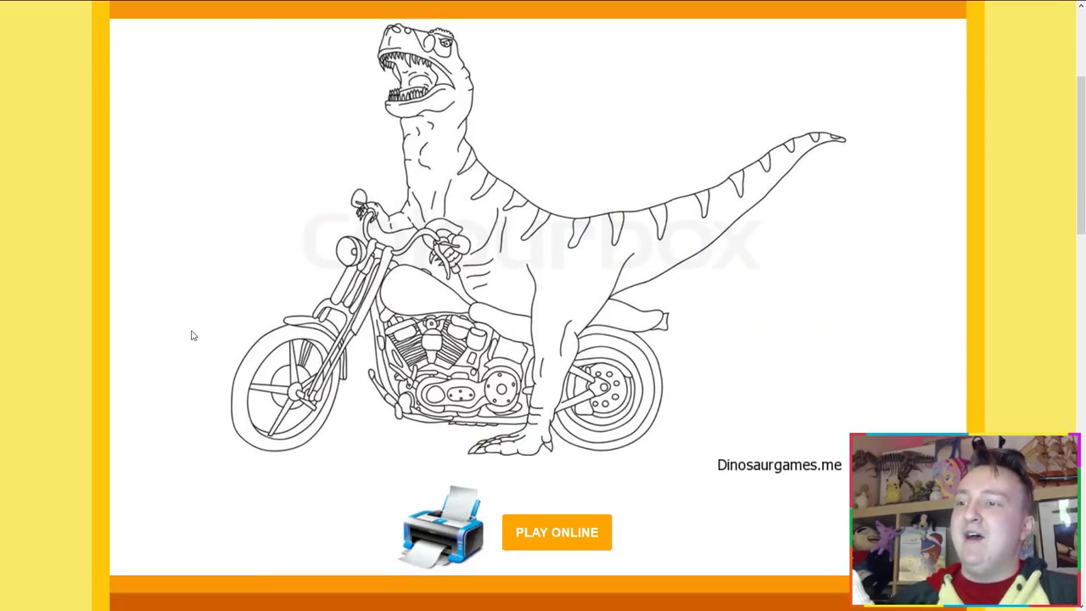
# - Scroll back up to the Dinosaur Tyrannosaurus T. Rex Coloring Page title
pyautogui.scroll(1, 192, 335)
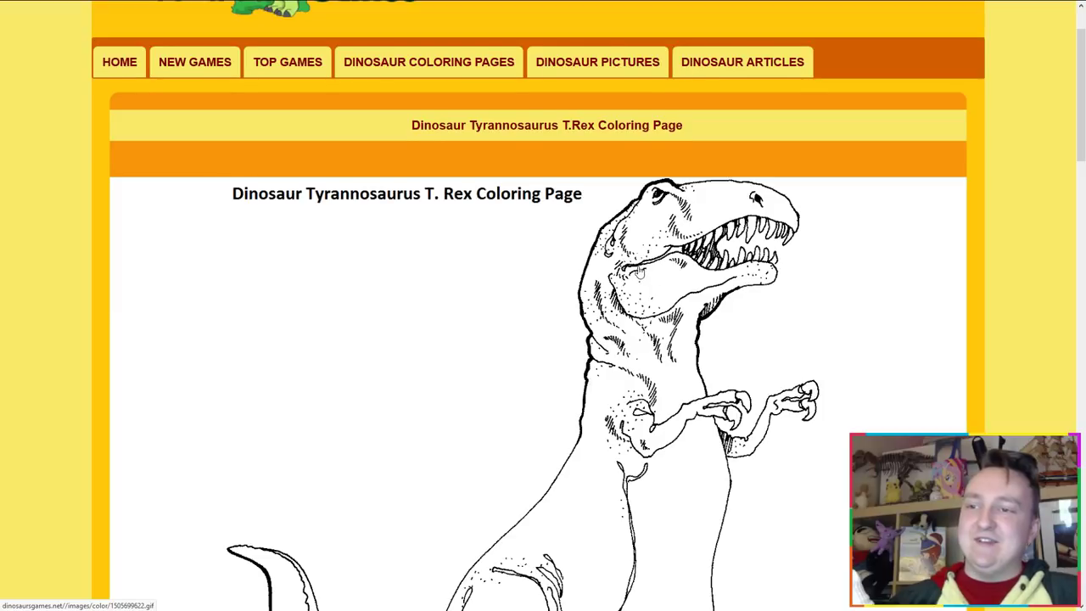
# - Scroll the coloring gallery to locate the Tyrannosaurus Dinosaur thumbnail
pyautogui.scroll(-1, 638, 271)
pyautogui.scroll(2, 565, 213)
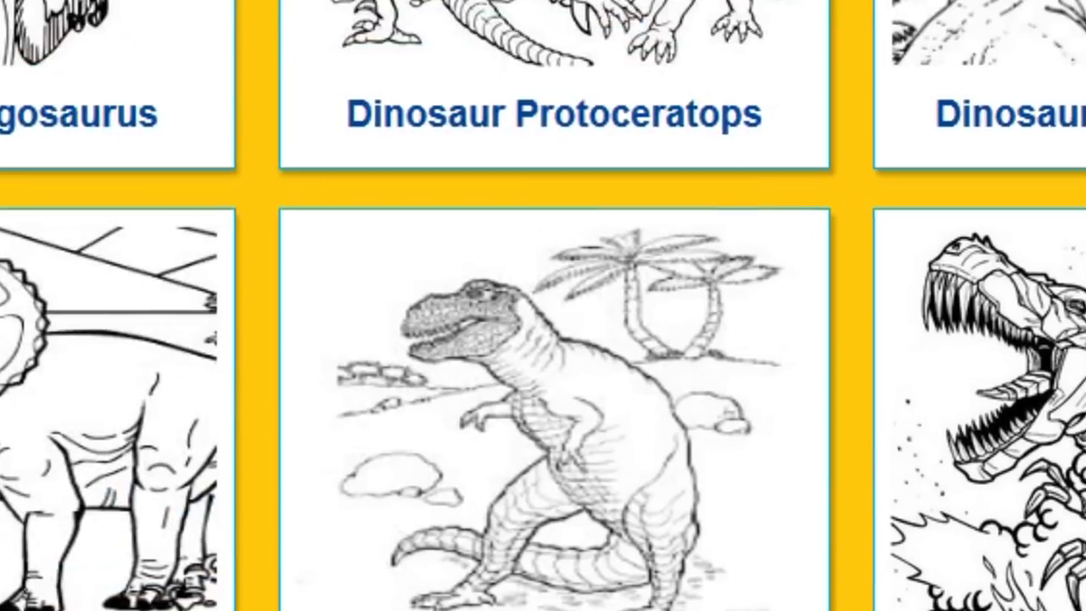
# - Open the Tyrannosaurus Dinosaur coloring page and look over its palm-tree line drawing
pyautogui.click(506, 310)
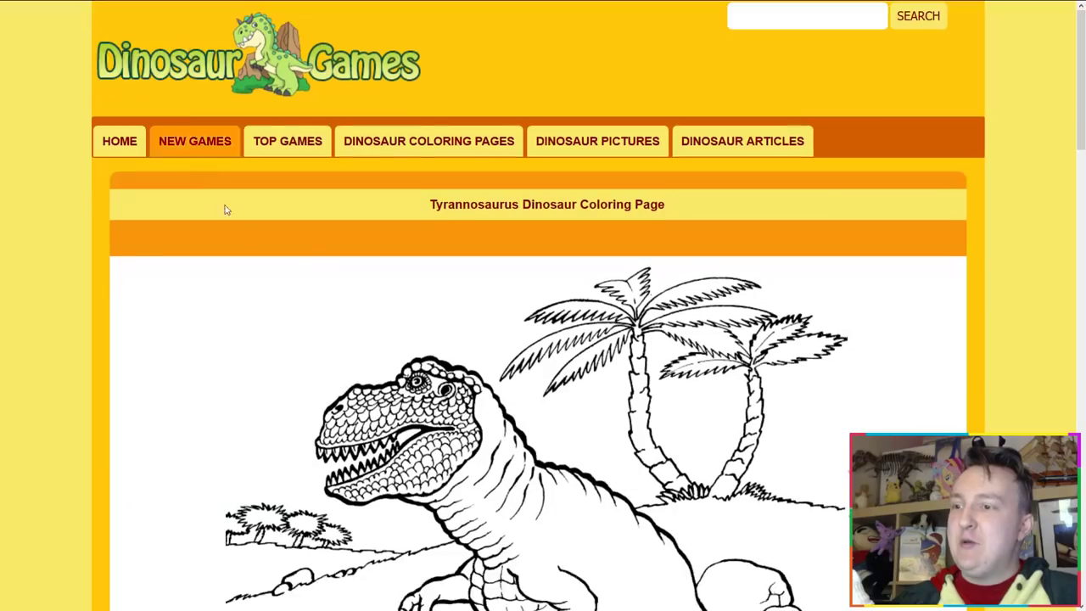
pyautogui.scroll(-2, 660, 329)
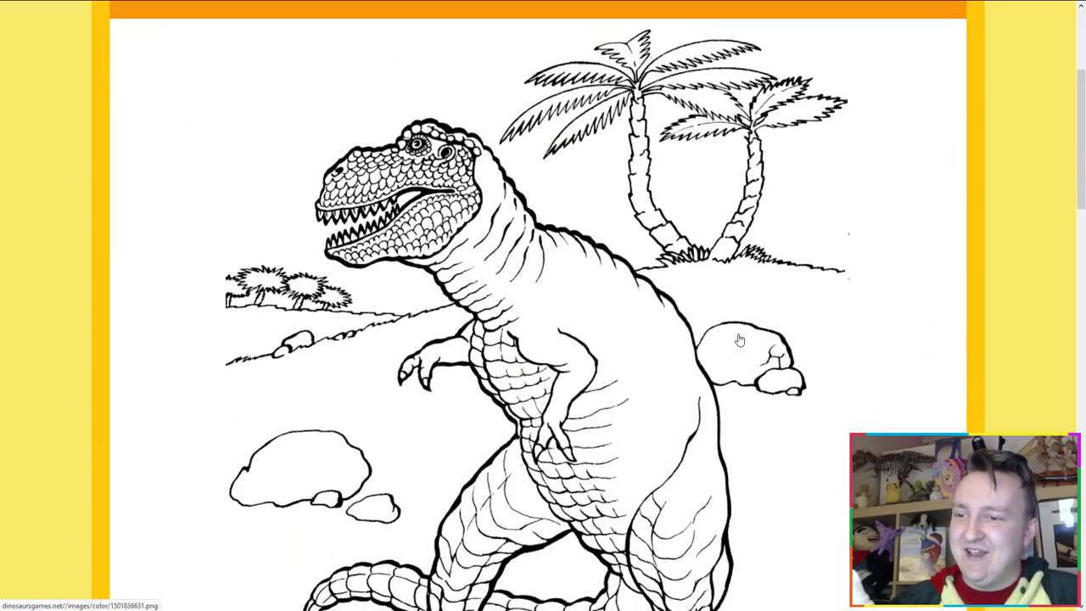
pyautogui.scroll(-3, 739, 340)
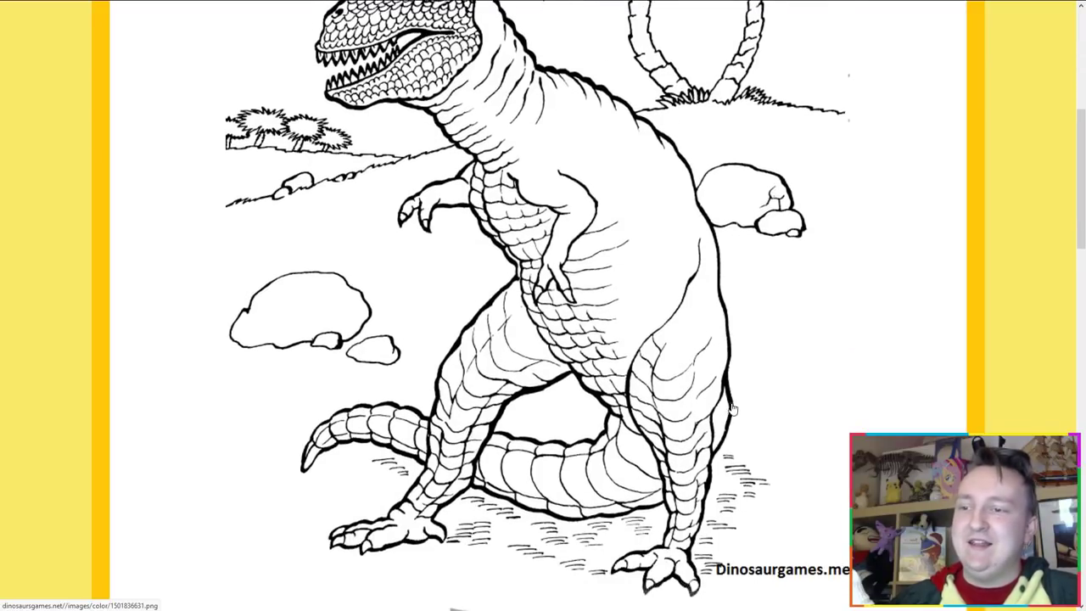
pyautogui.scroll(2, 743, 394)
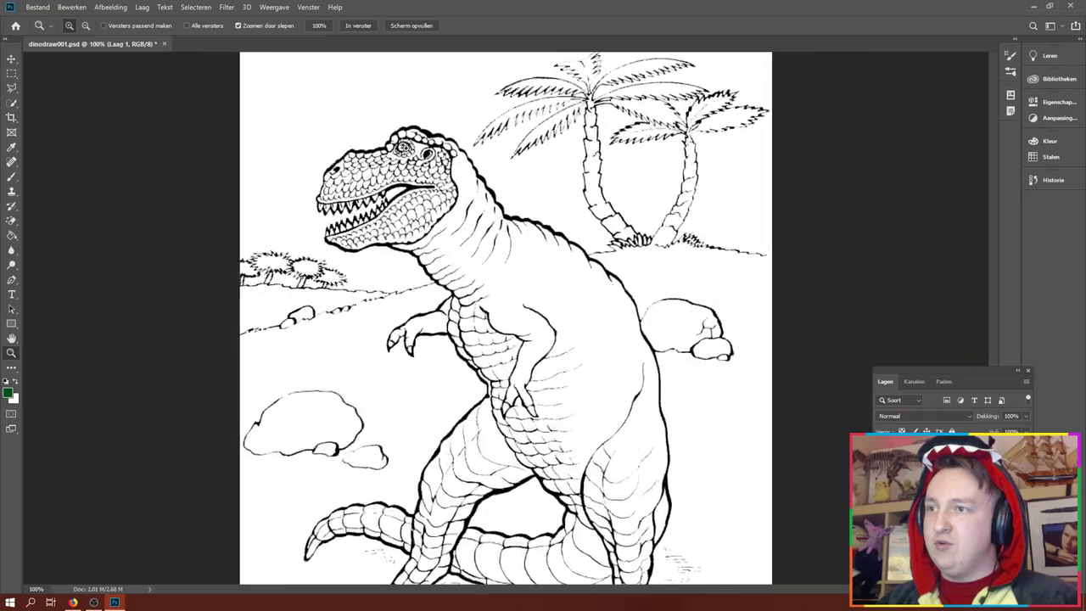
pyautogui.moveTo(298, 136); pyautogui.dragTo(327, 123)
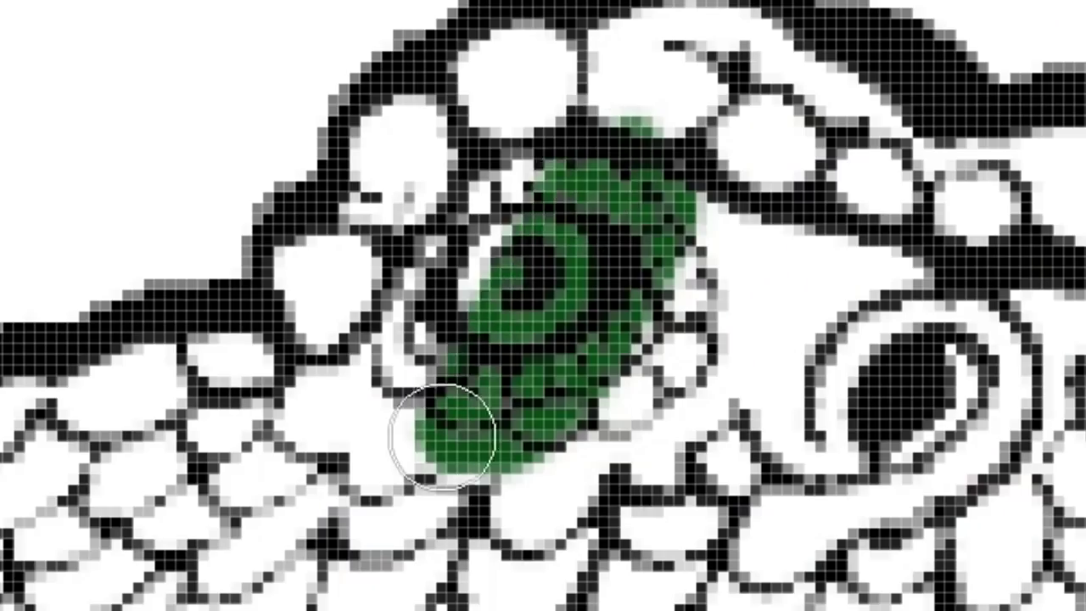
pyautogui.moveTo(442, 437)
pyautogui.mouseDown()
pyautogui.moveTo(509, 189)
pyautogui.moveTo(634, 138)
pyautogui.mouseUp()
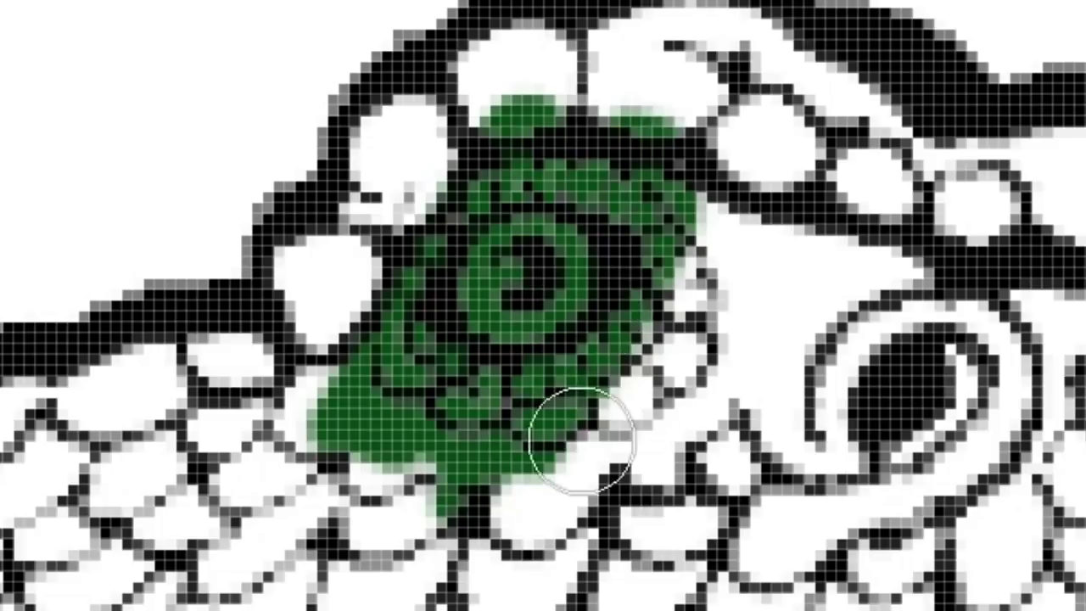
pyautogui.moveTo(581, 439)
pyautogui.mouseDown()
pyautogui.moveTo(664, 168)
pyautogui.moveTo(653, 157)
pyautogui.mouseUp()
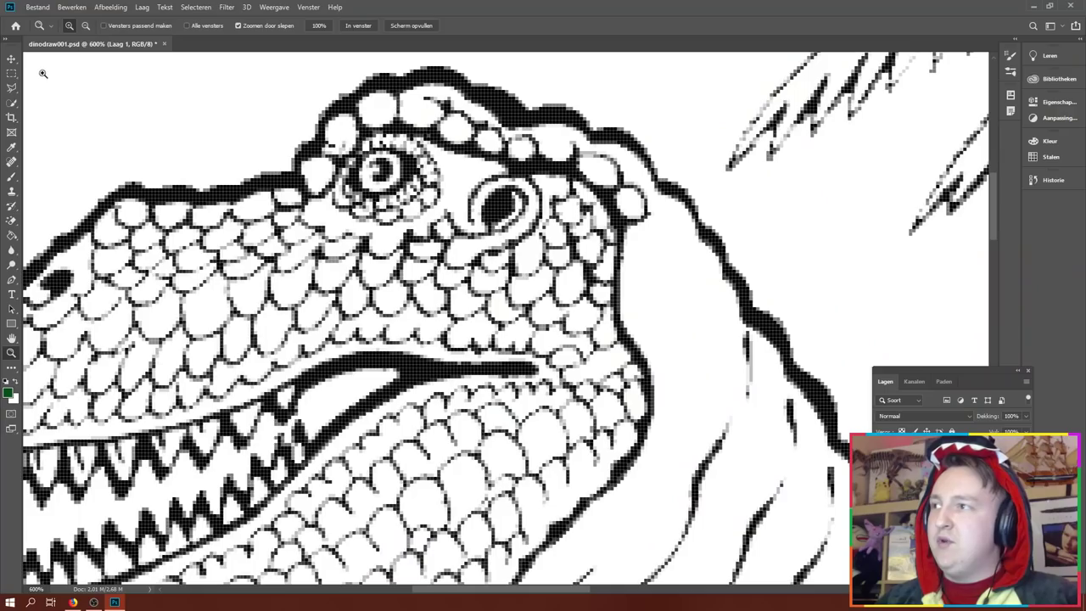
pyautogui.click(87, 28)
pyautogui.click(88, 27)
pyautogui.click(87, 27)
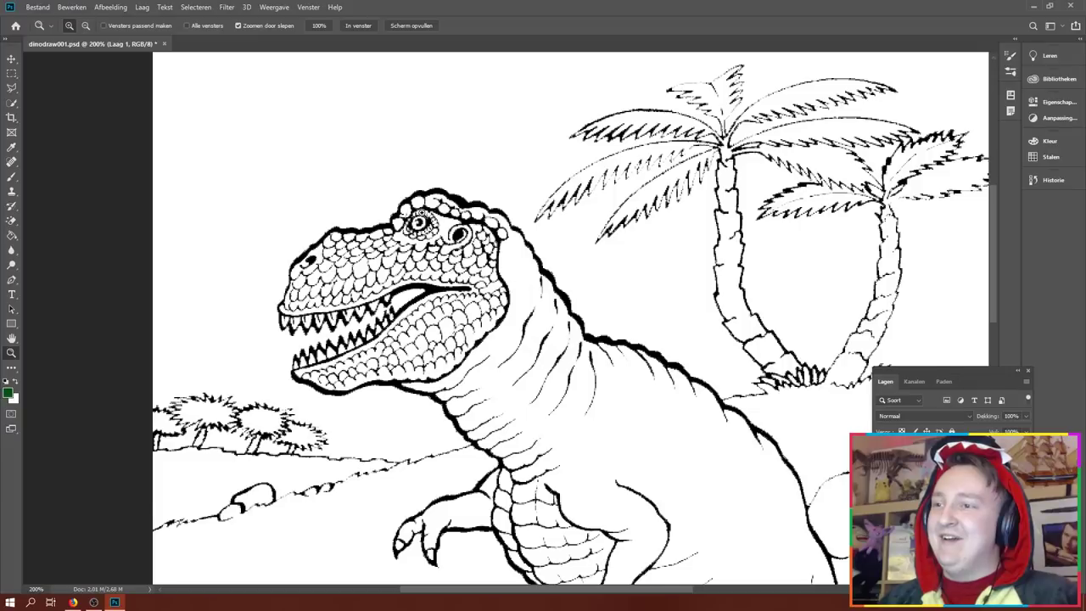
pyautogui.click(408, 251)
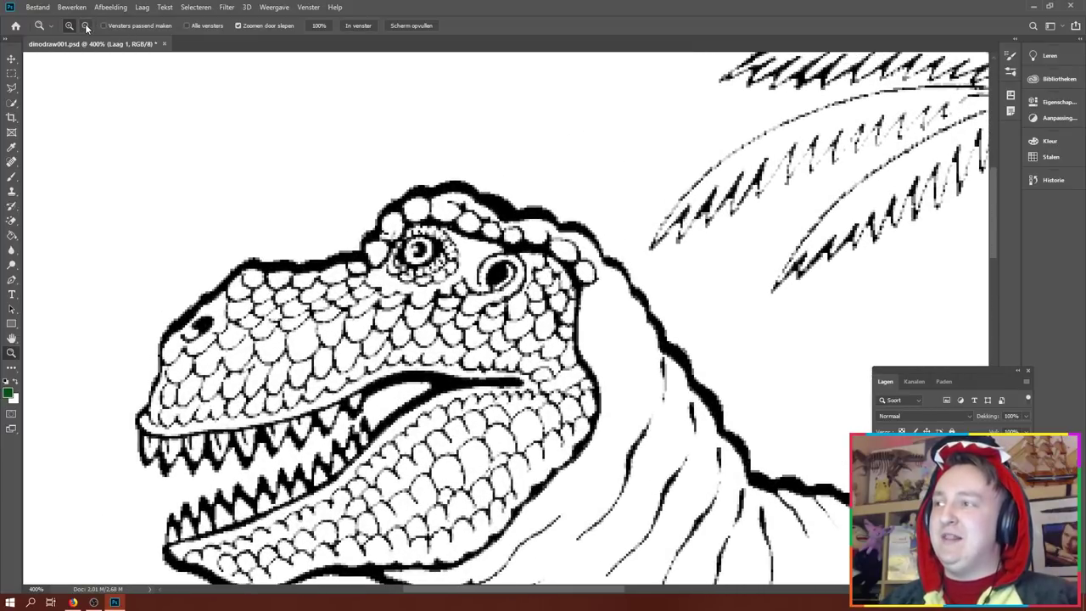
pyautogui.scroll(2, 312, 132)
pyautogui.scroll(2, 450, 199)
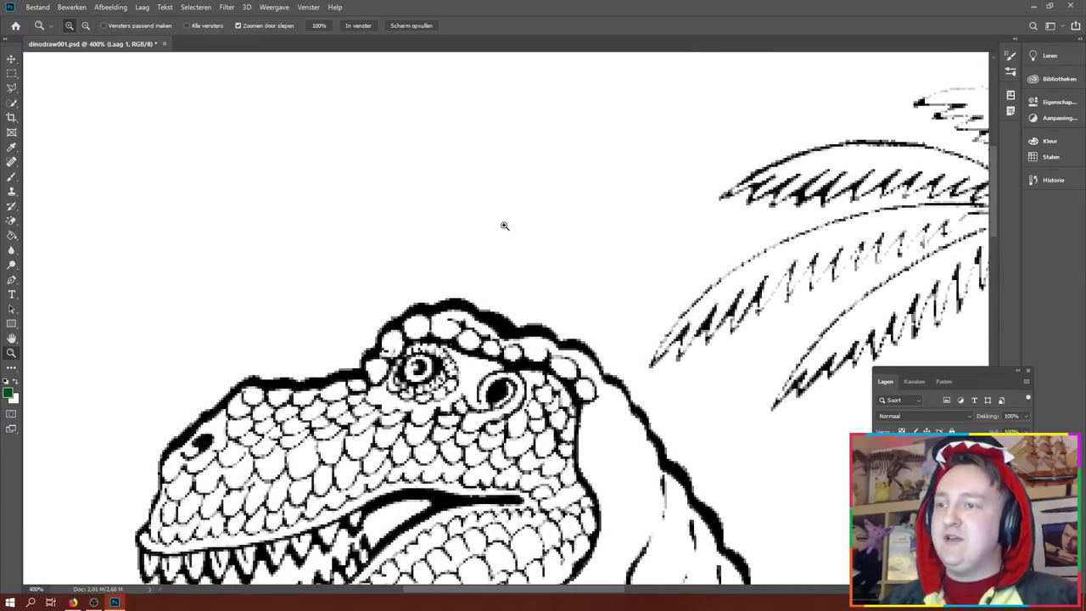
pyautogui.scroll(1, 504, 226)
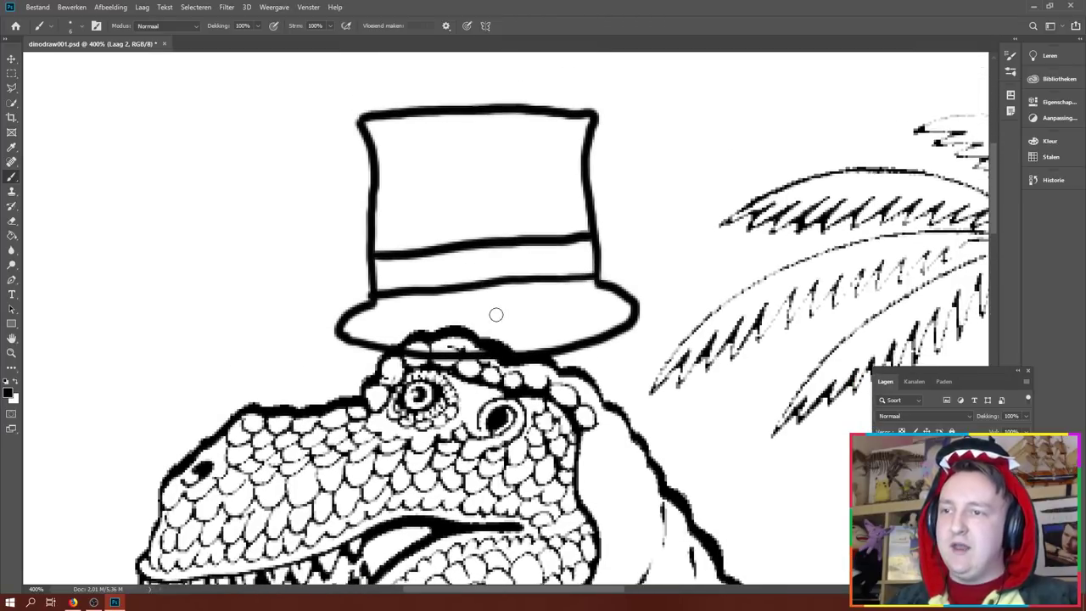
# - Finish the black top hat with its red band, then zoom out to view the whole page
pyautogui.scroll(2, 496, 315)
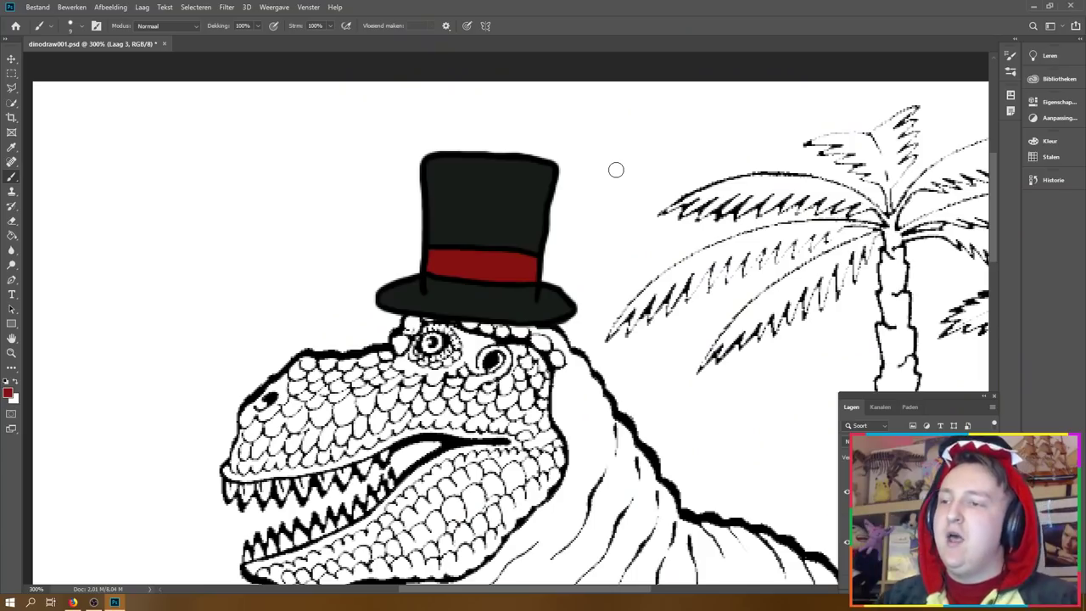
pyautogui.scroll(-1, 443, 201)
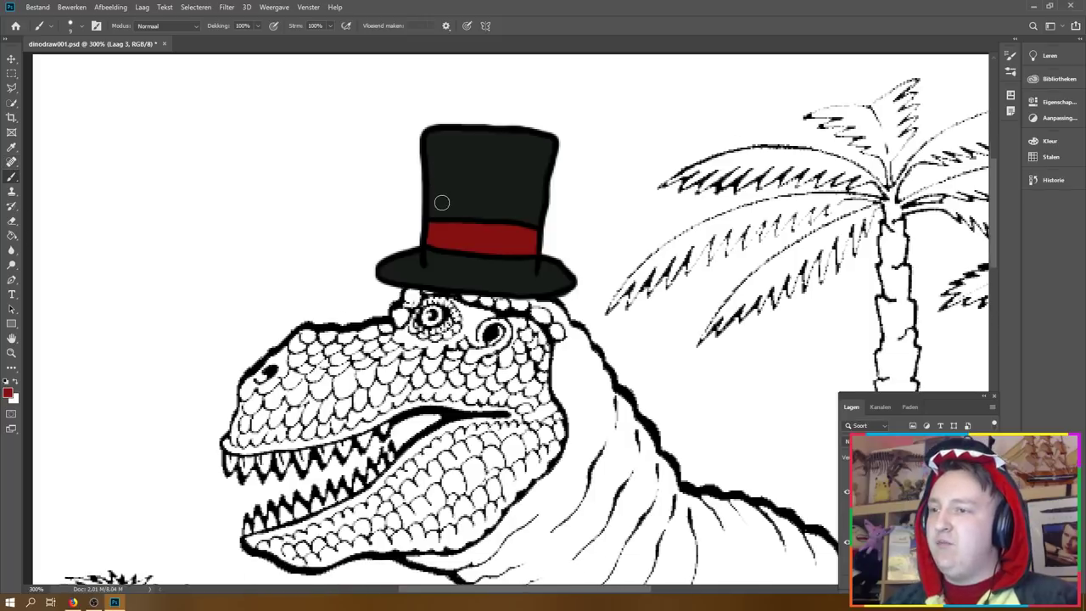
pyautogui.scroll(-3, 398, 186)
pyautogui.scroll(-1, 397, 187)
pyautogui.scroll(2, 449, 254)
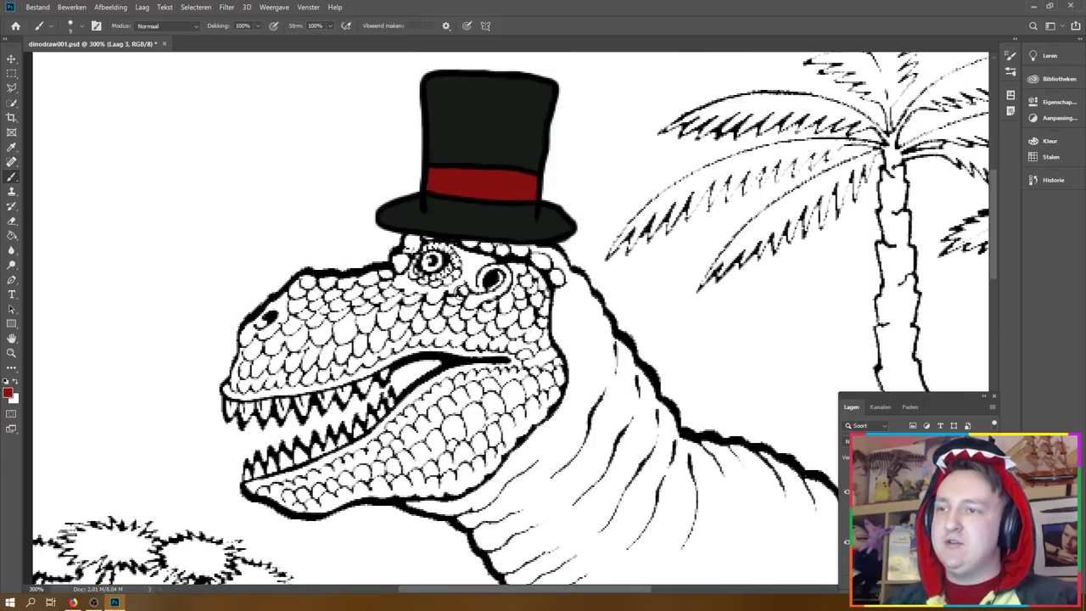
pyautogui.scroll(2, 509, 319)
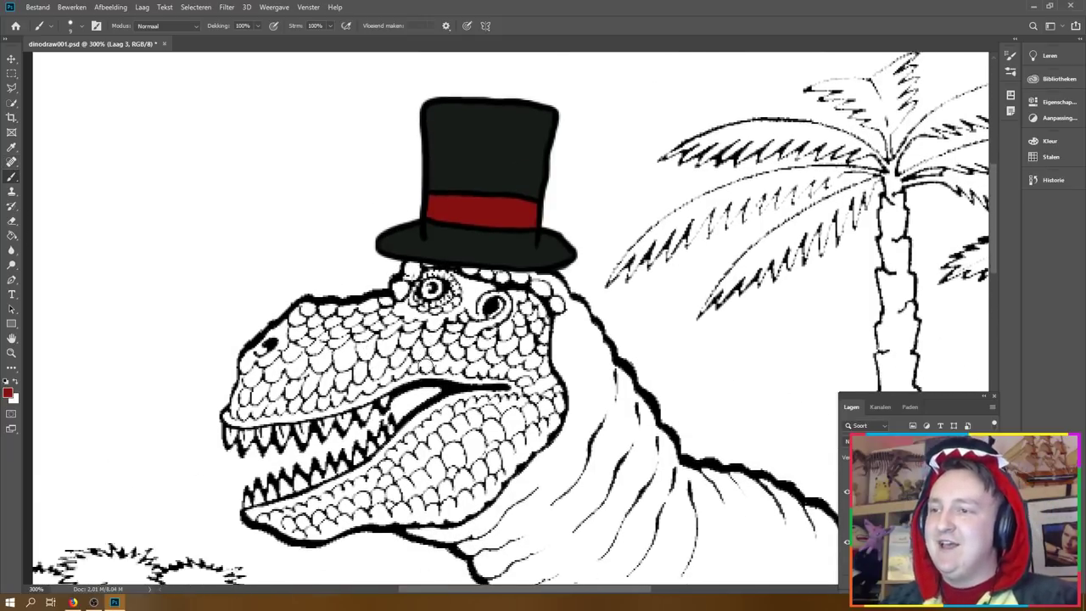
pyautogui.scroll(-3, 509, 318)
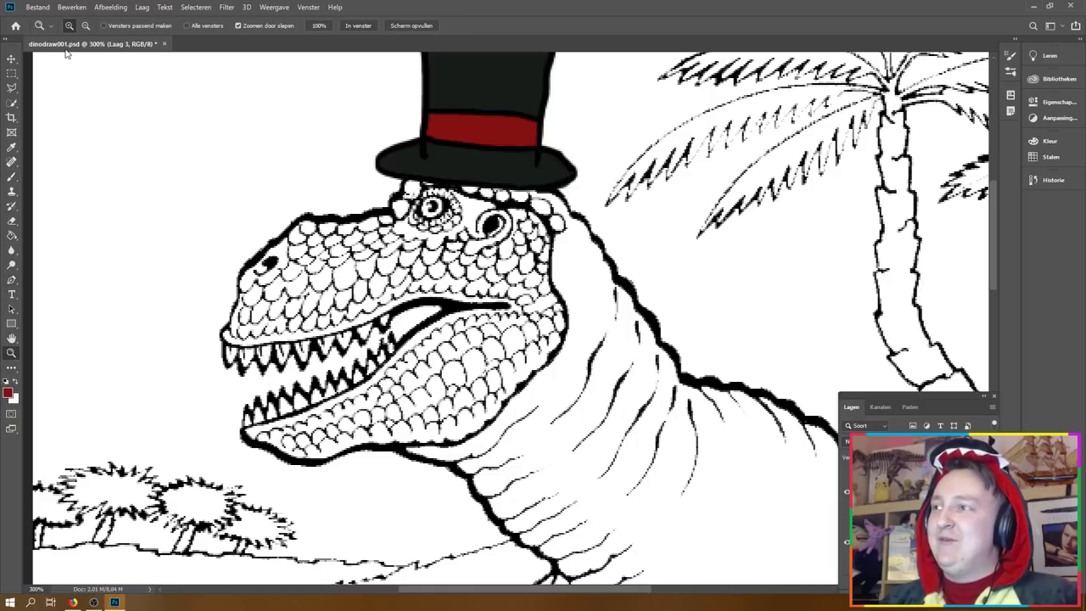
pyautogui.keyDown('alt'); pyautogui.click(455, 245); pyautogui.keyUp('alt')
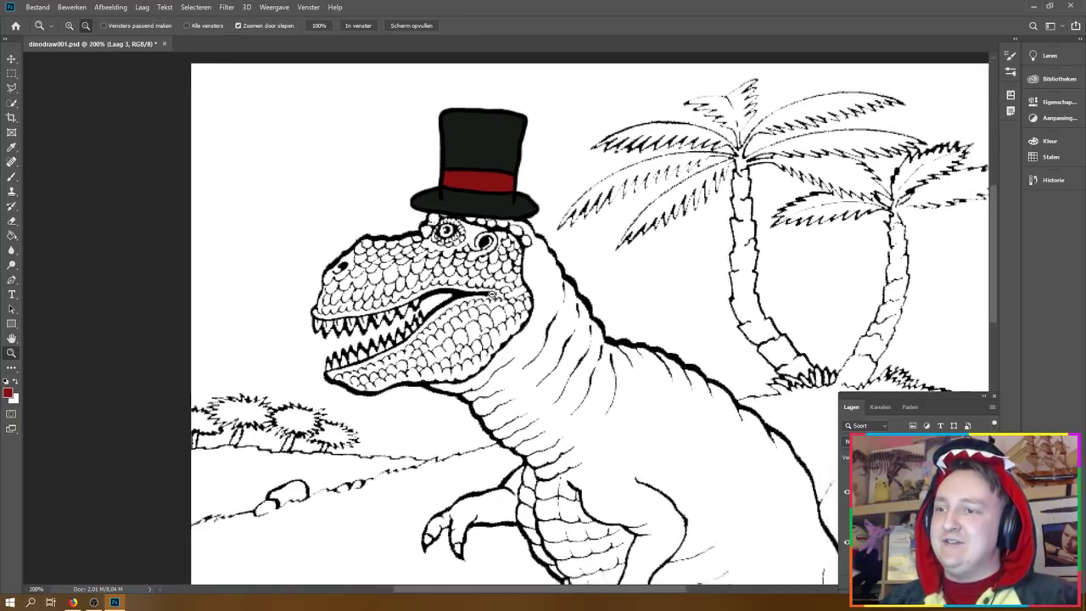
pyautogui.keyDown('alt'); pyautogui.click(501, 379); pyautogui.keyUp('alt')
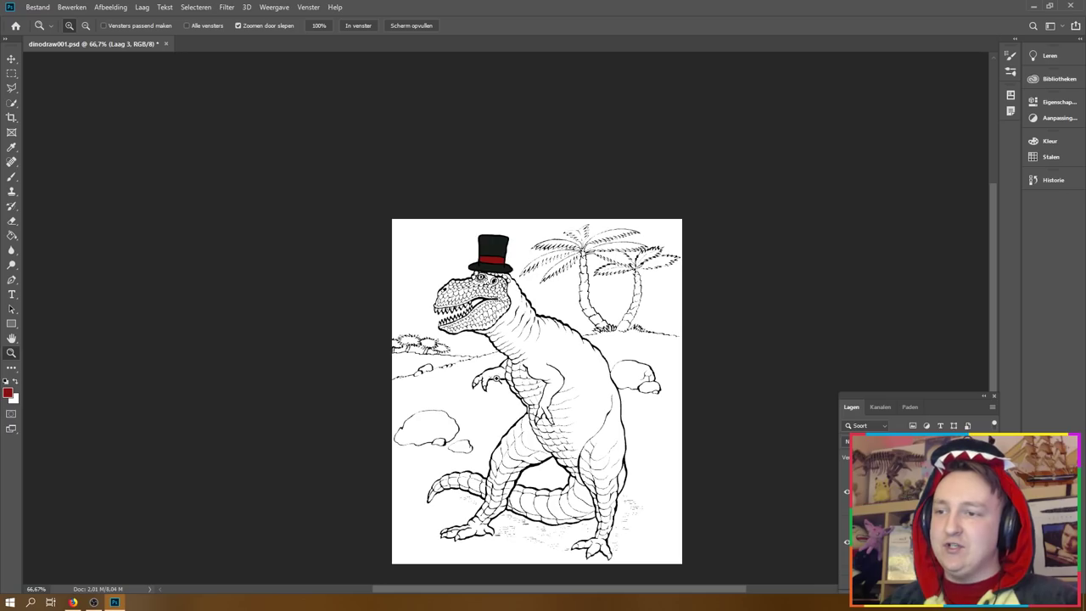
# - Redraw the raised hand as a fist-shaped outline joined to the upper finger
pyautogui.moveTo(499, 379); pyautogui.dragTo(293, 181)
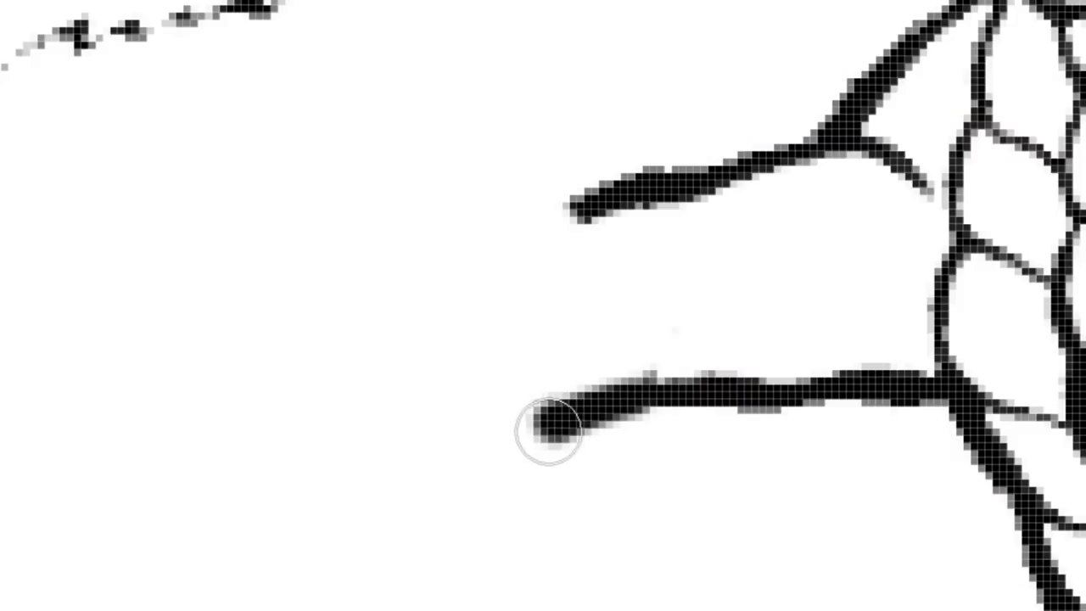
pyautogui.moveTo(465, 512)
pyautogui.mouseDown()
pyautogui.moveTo(325, 358)
pyautogui.moveTo(381, 201)
pyautogui.moveTo(272, 170)
pyautogui.mouseUp()
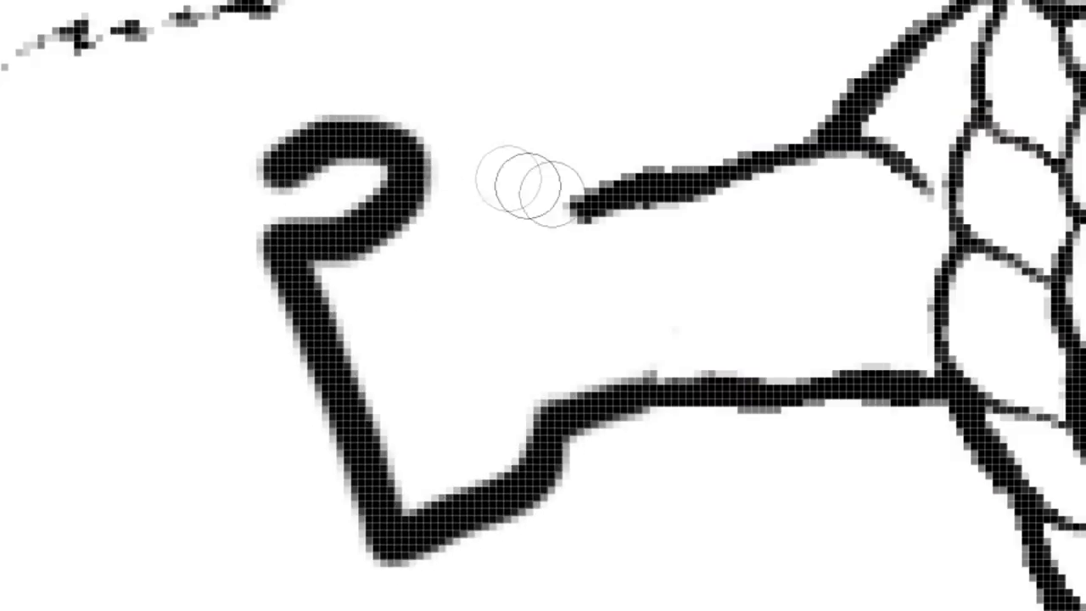
pyautogui.moveTo(572, 199)
pyautogui.mouseDown()
pyautogui.moveTo(505, 119)
pyautogui.moveTo(286, 117)
pyautogui.mouseUp()
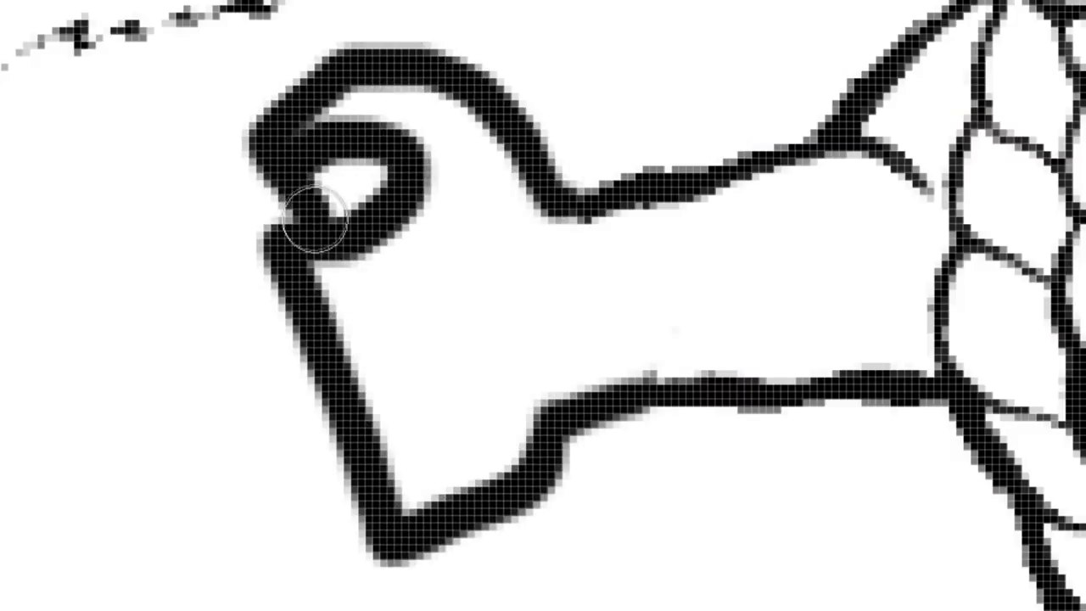
pyautogui.press('z')
pyautogui.keyDown('alt'); pyautogui.click(380, 262); pyautogui.keyUp('alt')
pyautogui.keyDown('alt'); pyautogui.click(379, 262); pyautogui.keyUp('alt')
pyautogui.keyDown('alt'); pyautogui.click(379, 262); pyautogui.keyUp('alt')
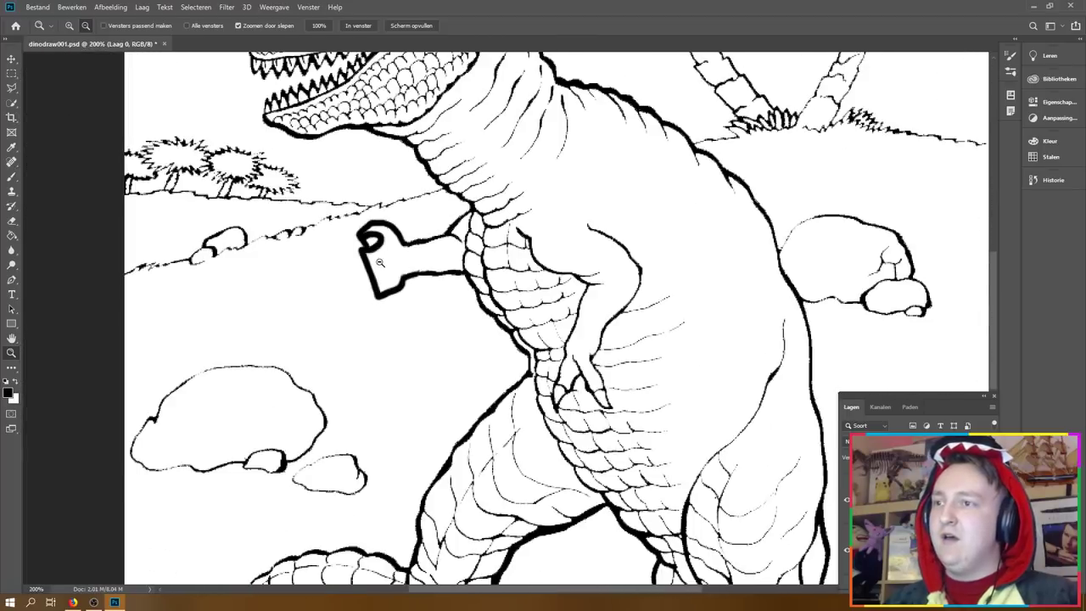
pyautogui.keyDown('alt'); pyautogui.click(379, 262); pyautogui.keyUp('alt')
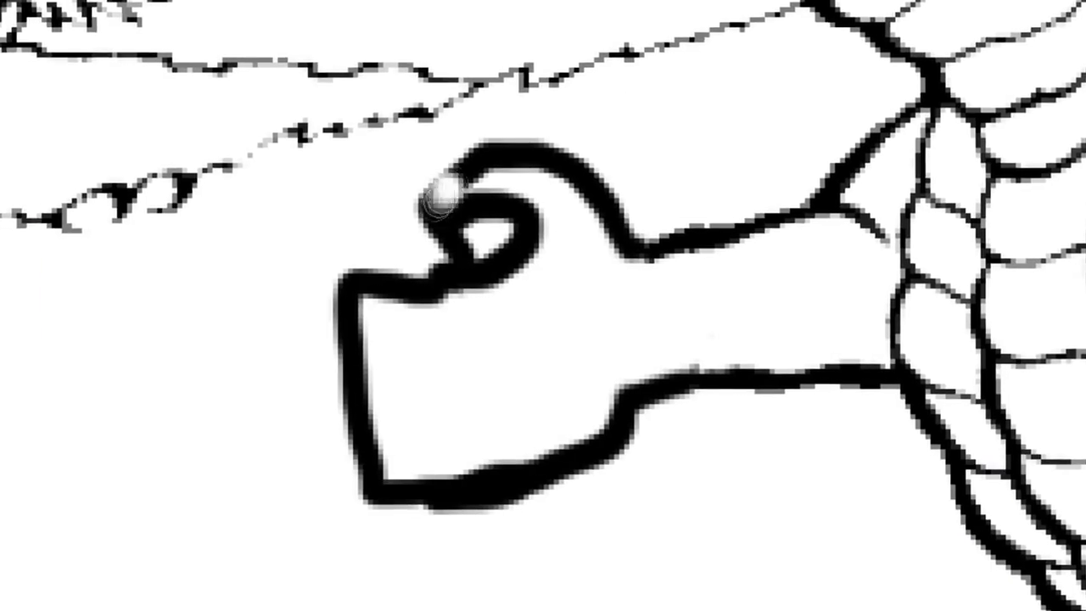
pyautogui.rightClick(121, 206)
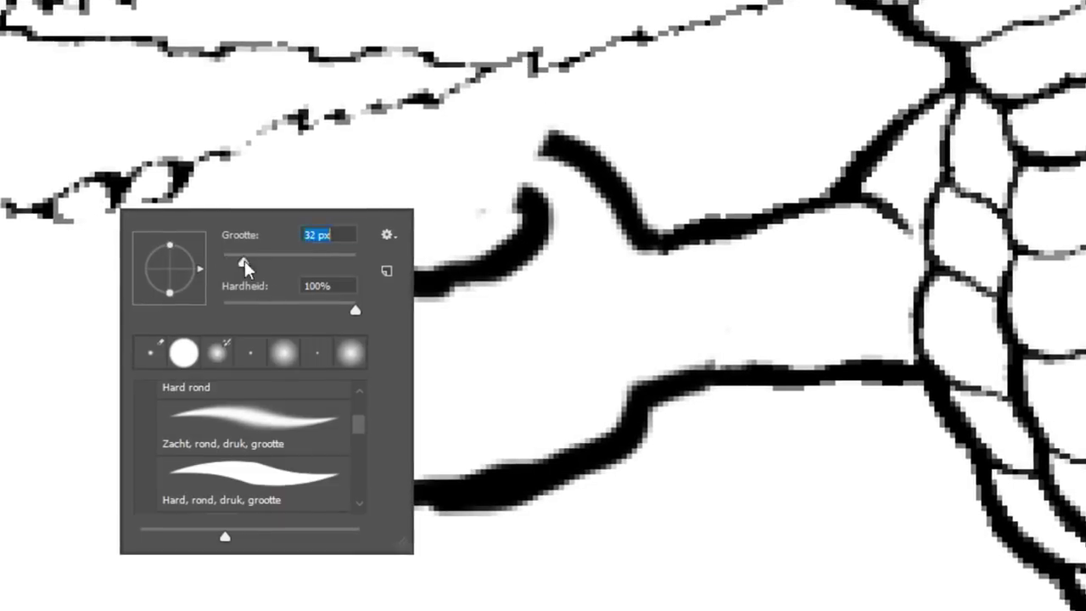
pyautogui.moveTo(509, 212)
pyautogui.mouseDown()
pyautogui.moveTo(364, 266)
pyautogui.moveTo(441, 483)
pyautogui.mouseUp()
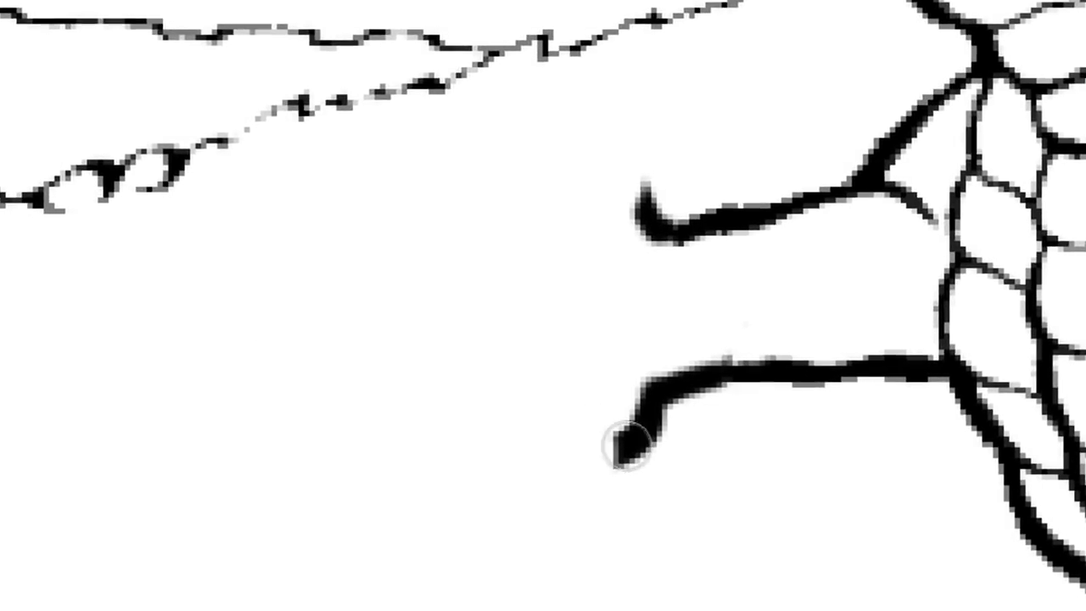
pyautogui.moveTo(616, 444)
pyautogui.mouseDown()
pyautogui.moveTo(460, 492)
pyautogui.moveTo(363, 309)
pyautogui.moveTo(517, 212)
pyautogui.moveTo(395, 181)
pyautogui.moveTo(667, 175)
pyautogui.moveTo(392, 227)
pyautogui.mouseUp()
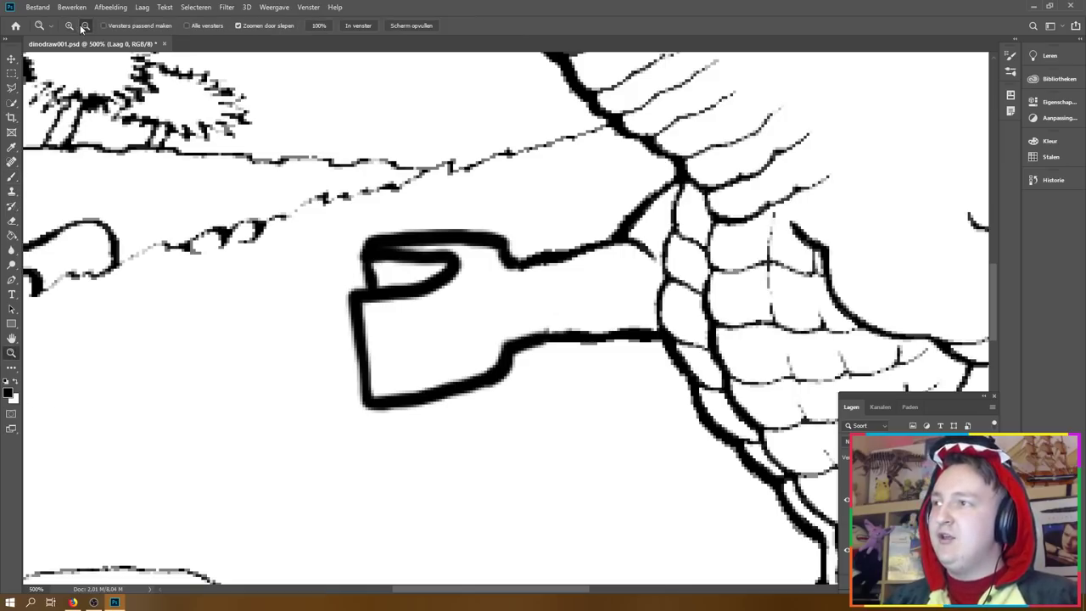
pyautogui.moveTo(560, 318); pyautogui.dragTo(528, 344)
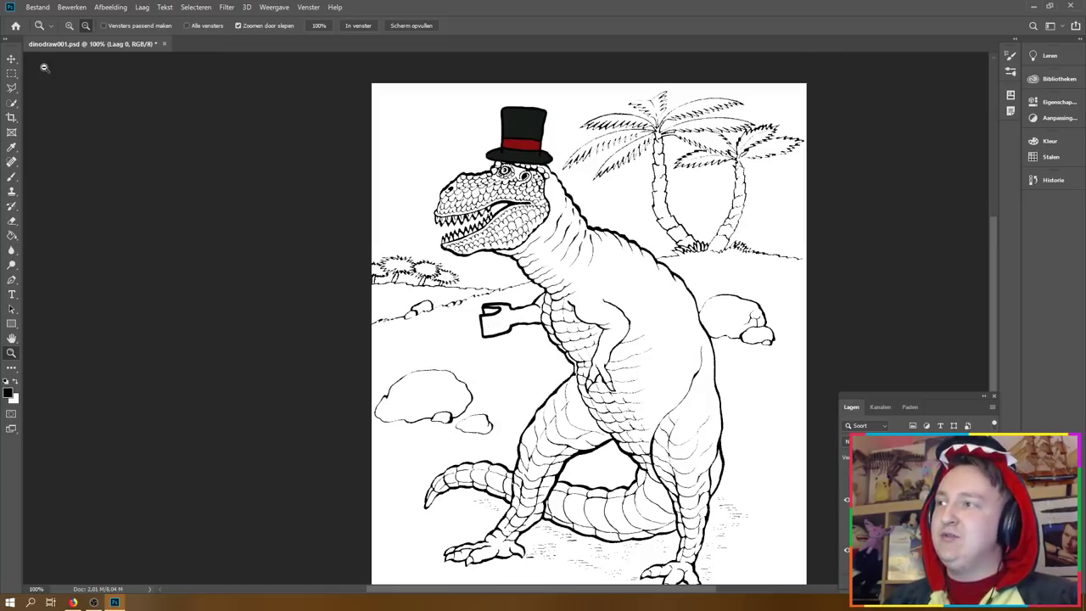
# - Erase the old lower hand linework and draw a thick curled claw
pyautogui.moveTo(582, 351); pyautogui.dragTo(582, 351)
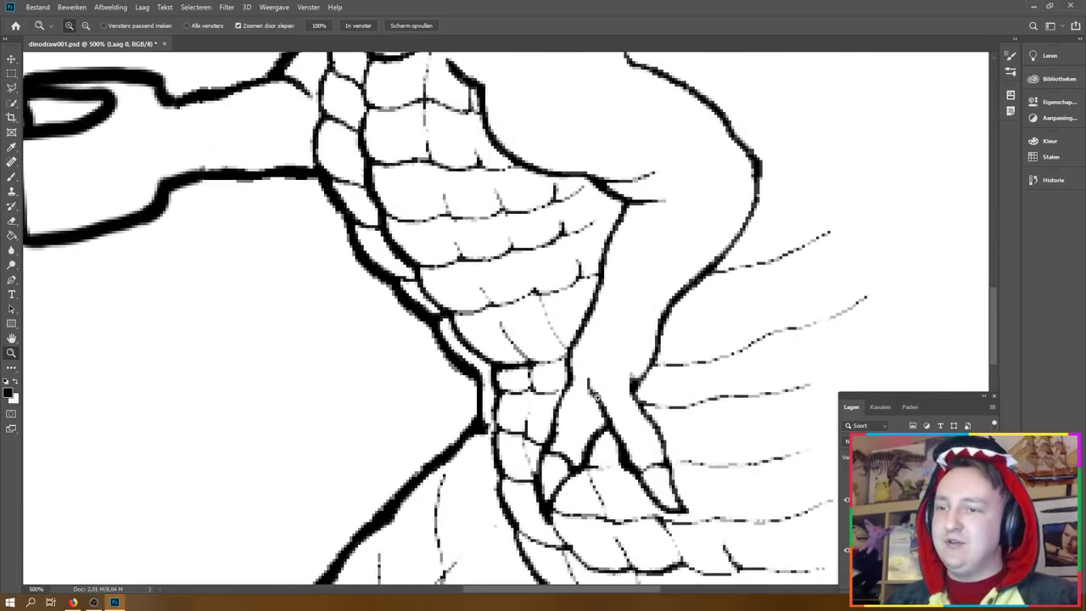
pyautogui.moveTo(597, 397); pyautogui.dragTo(705, 534)
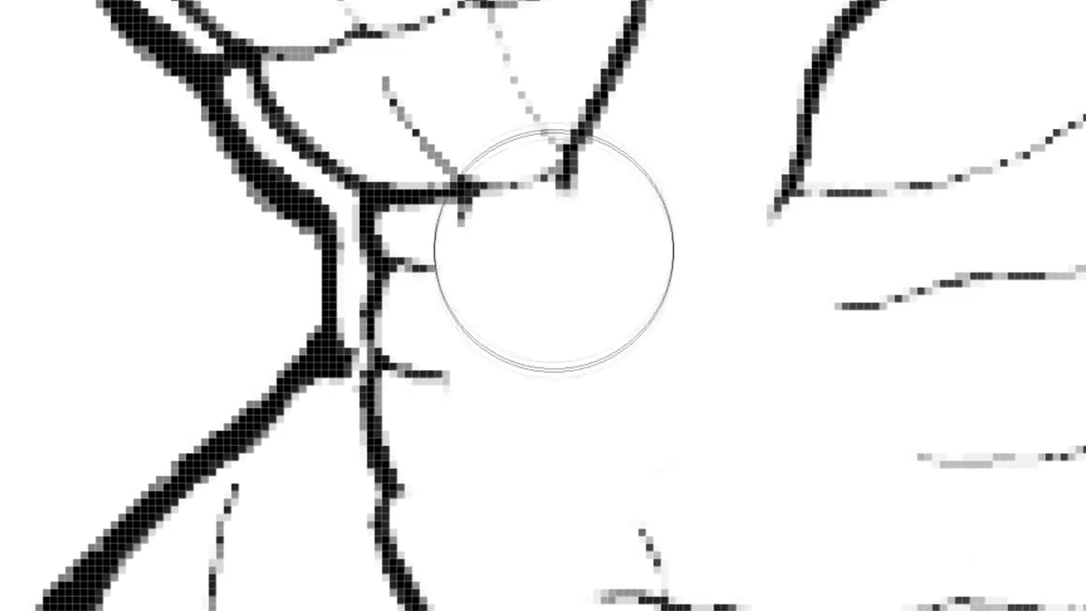
pyautogui.moveTo(563, 433); pyautogui.dragTo(589, 165)
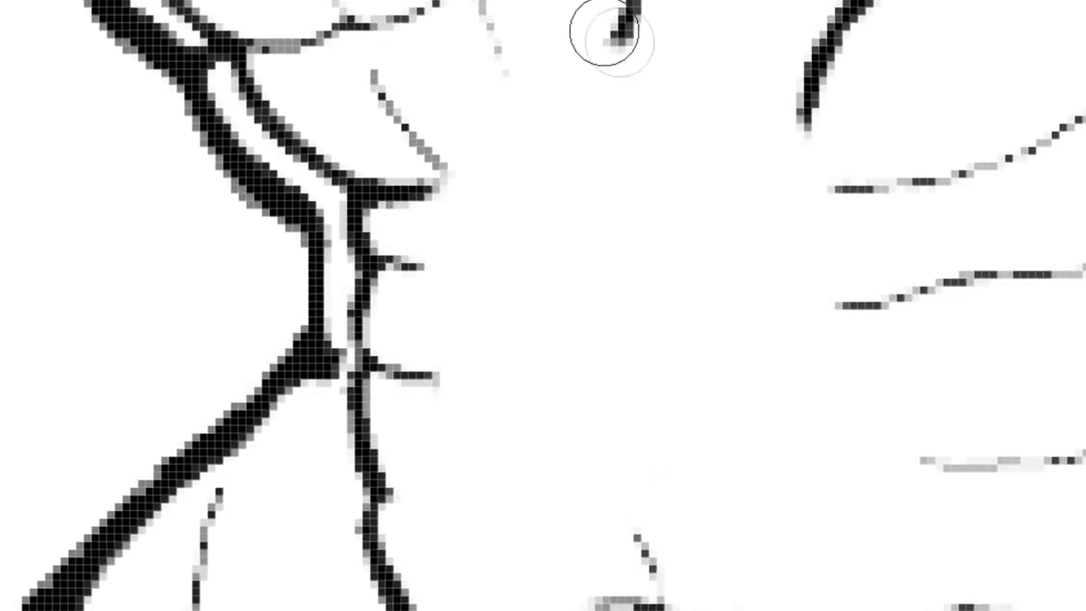
pyautogui.moveTo(781, 118)
pyautogui.mouseDown()
pyautogui.moveTo(708, 403)
pyautogui.moveTo(606, 465)
pyautogui.moveTo(582, 230)
pyautogui.moveTo(417, 368)
pyautogui.moveTo(585, 119)
pyautogui.moveTo(606, 4)
pyautogui.mouseUp()
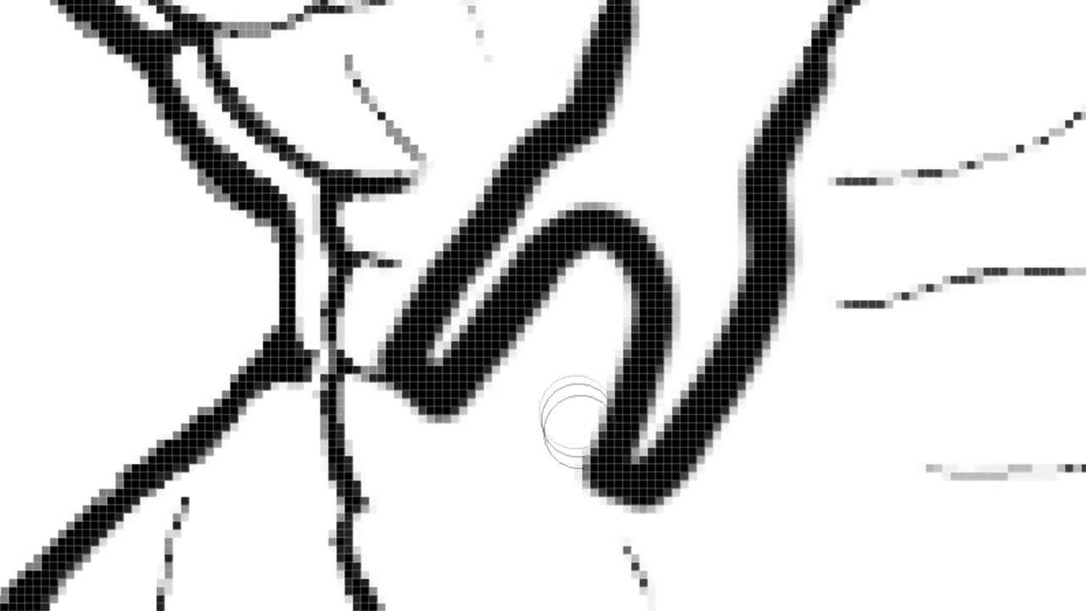
pyautogui.moveTo(574, 416); pyautogui.dragTo(528, 356)
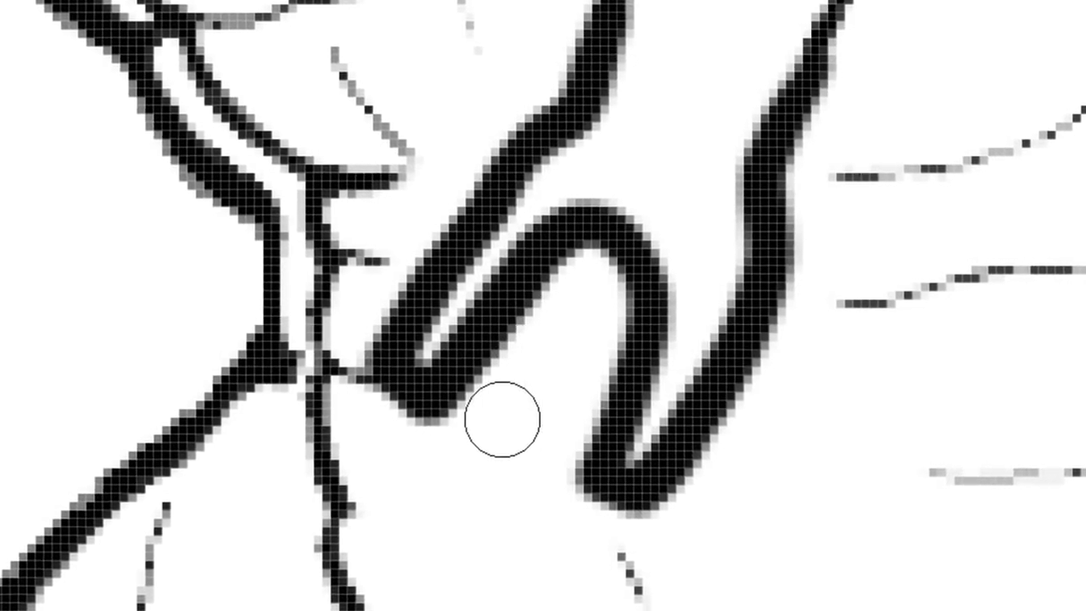
pyautogui.moveTo(511, 431); pyautogui.dragTo(560, 276)
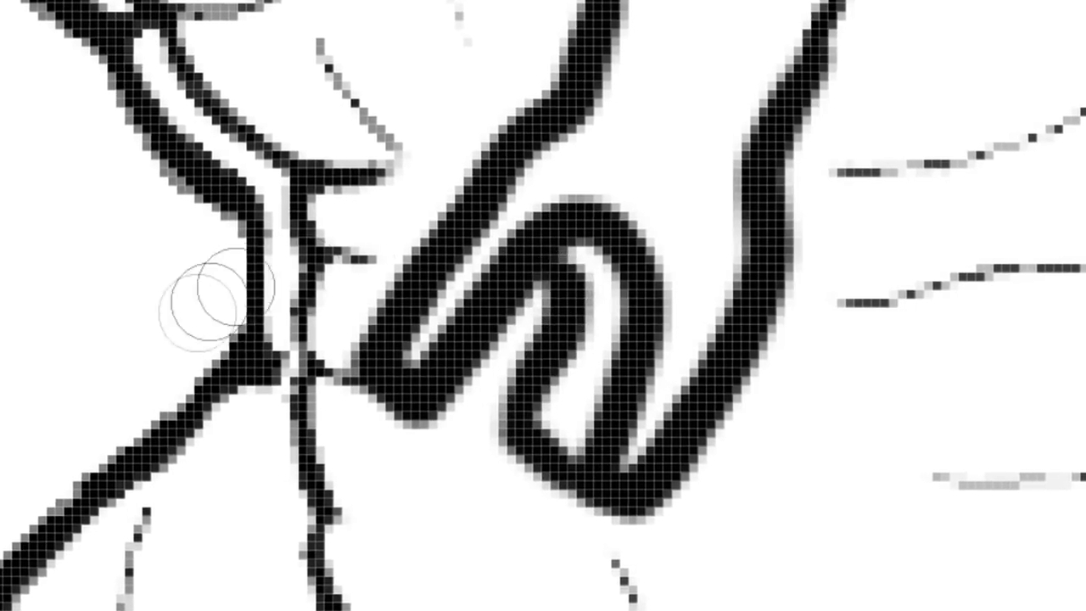
pyautogui.moveTo(286, 356); pyautogui.dragTo(293, 170)
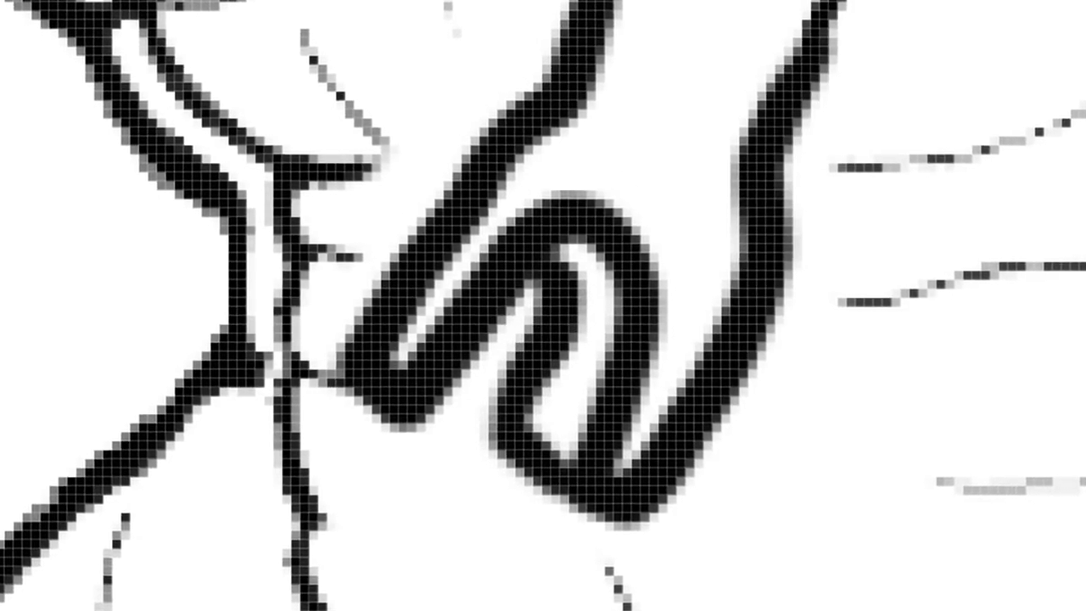
pyautogui.moveTo(419, 133); pyautogui.dragTo(441, 127)
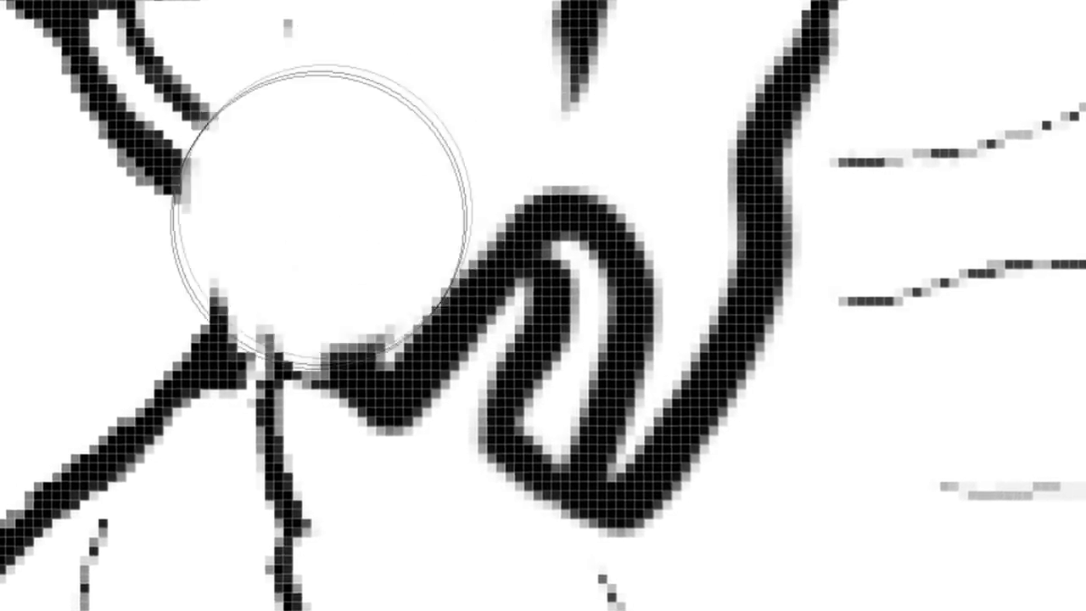
# - Shrink the brush to 12 px and round off the claw's lower-left end
pyautogui.rightClick(438, 126)
pyautogui.moveTo(738, 178); pyautogui.dragTo(711, 178)
pyautogui.click(467, 165)
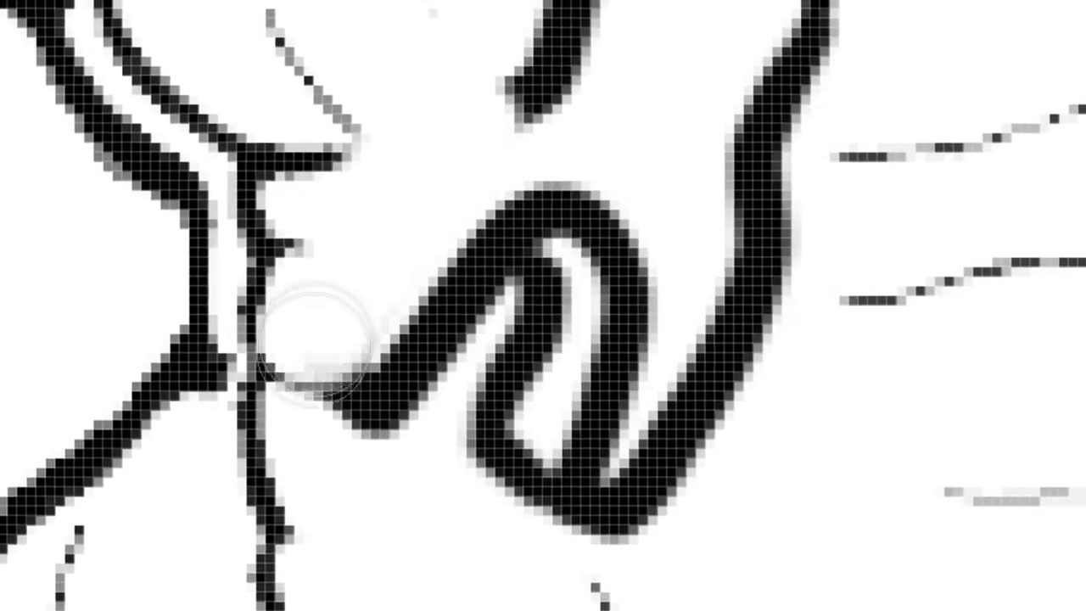
pyautogui.moveTo(314, 339); pyautogui.dragTo(351, 407)
pyautogui.scroll(-5, 350, 403)
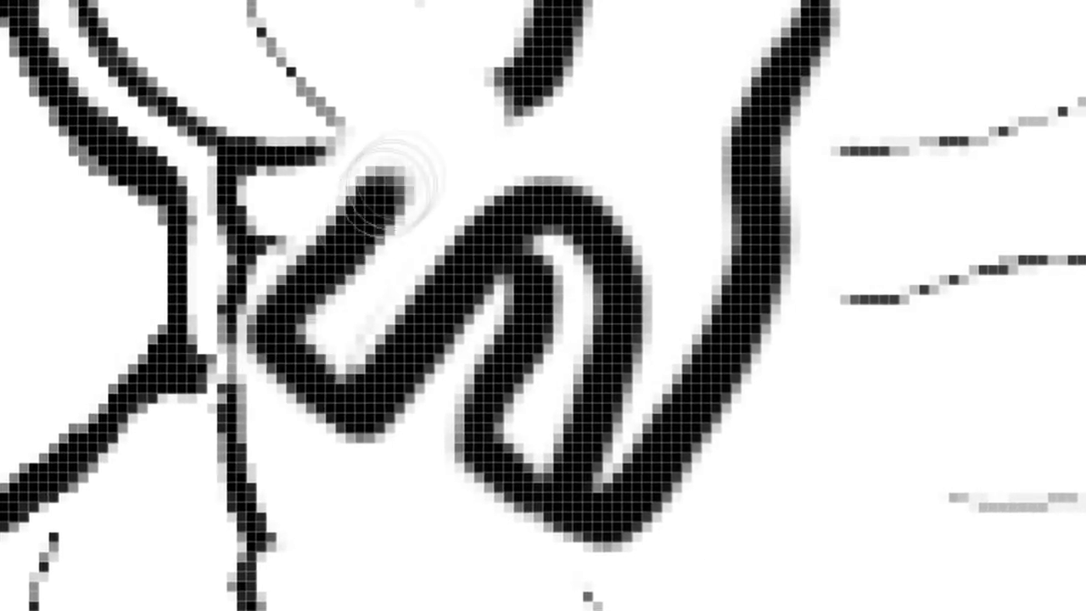
pyautogui.press('z')
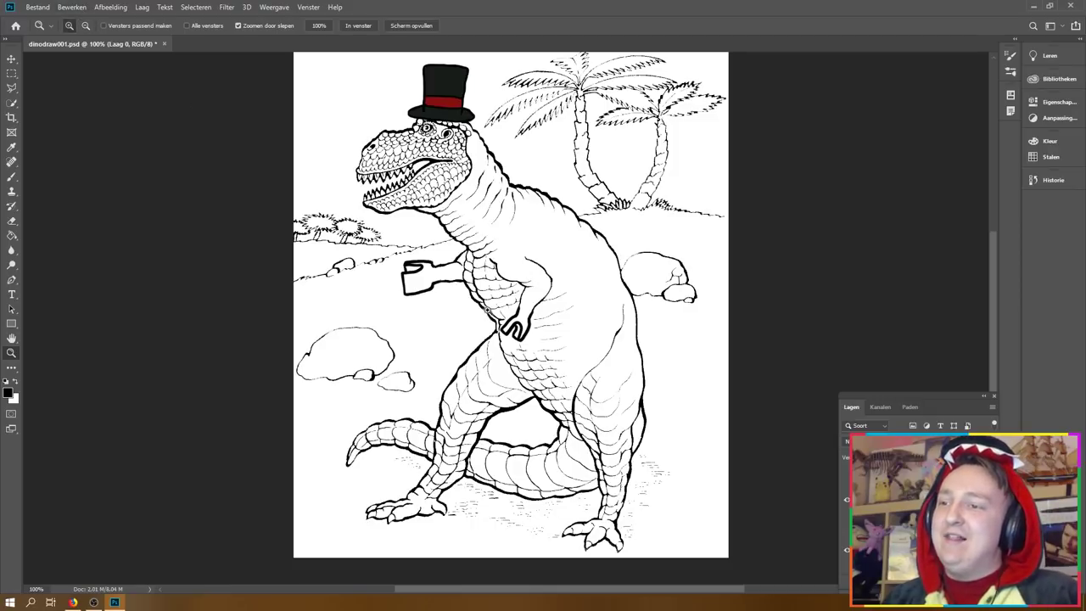
pyautogui.click(487, 310)
pyautogui.click(237, 124)
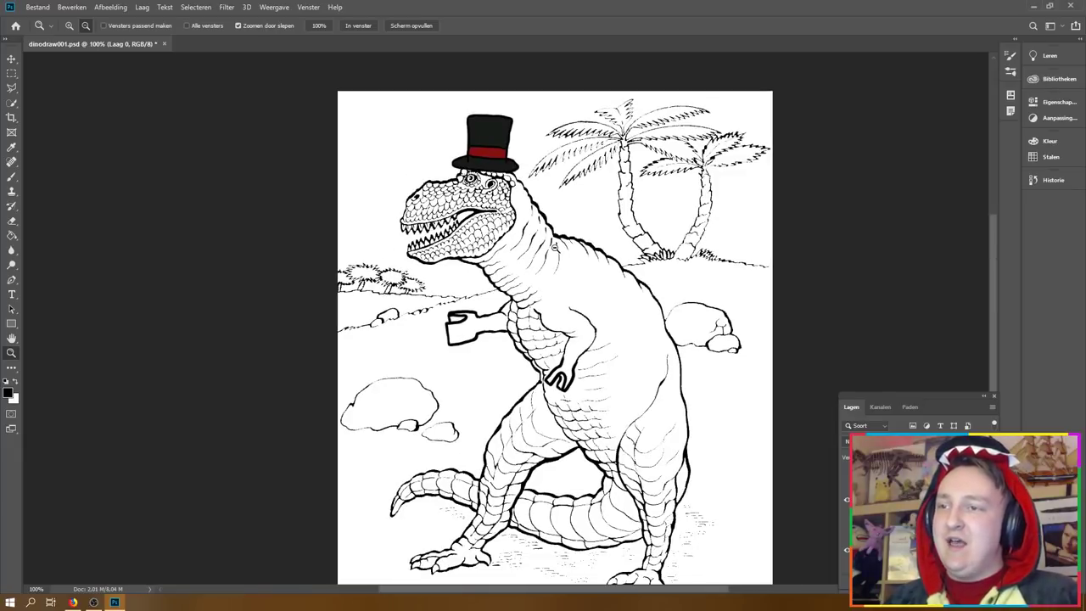
pyautogui.click(407, 483)
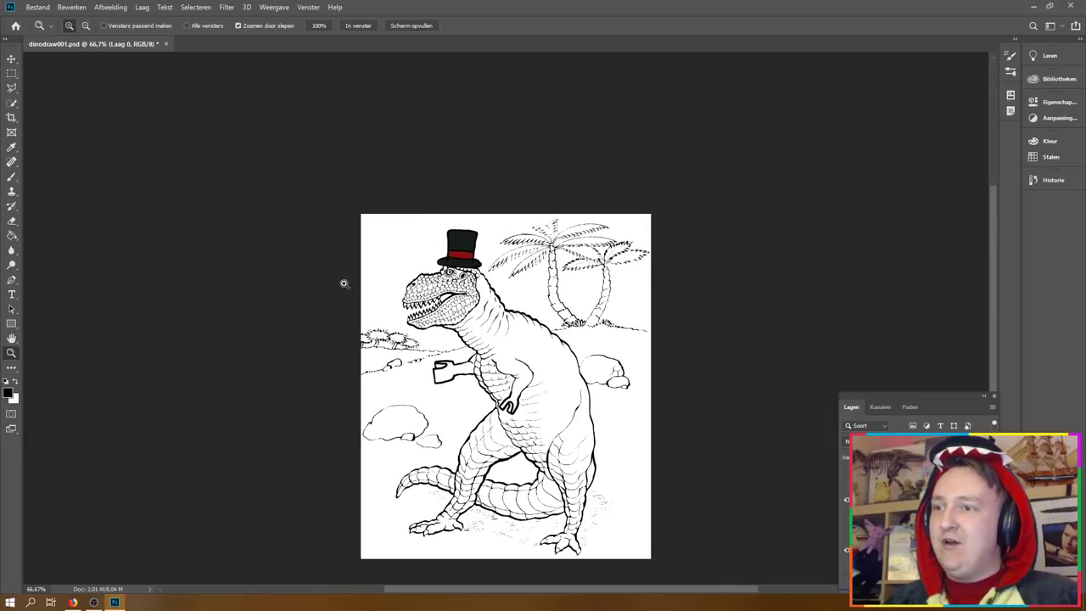
pyautogui.click(480, 314)
pyautogui.click(480, 313)
pyautogui.scroll(2, 432, 158)
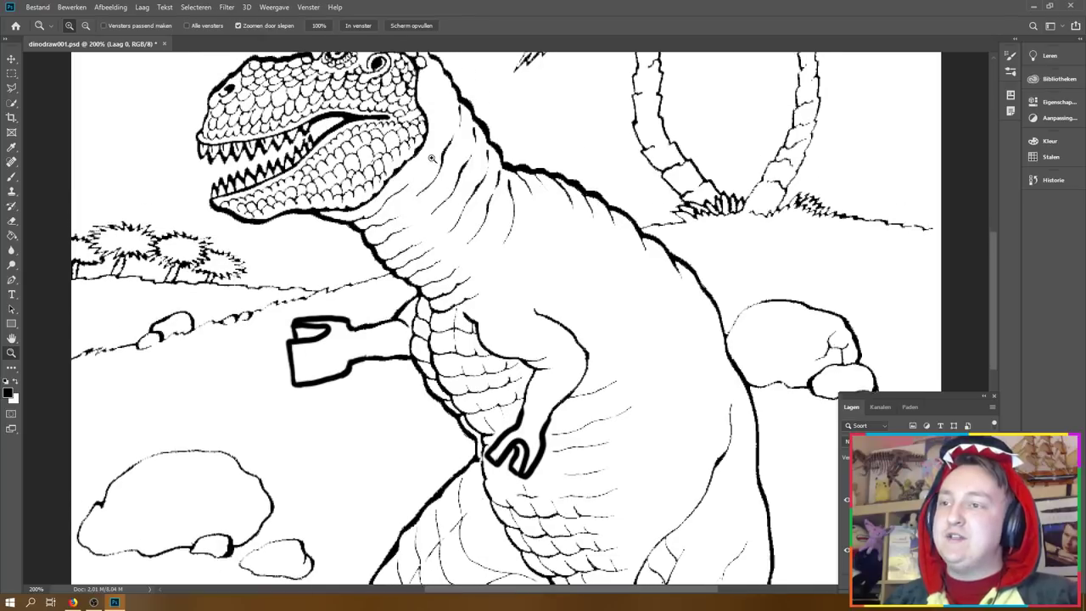
pyautogui.scroll(1, 432, 158)
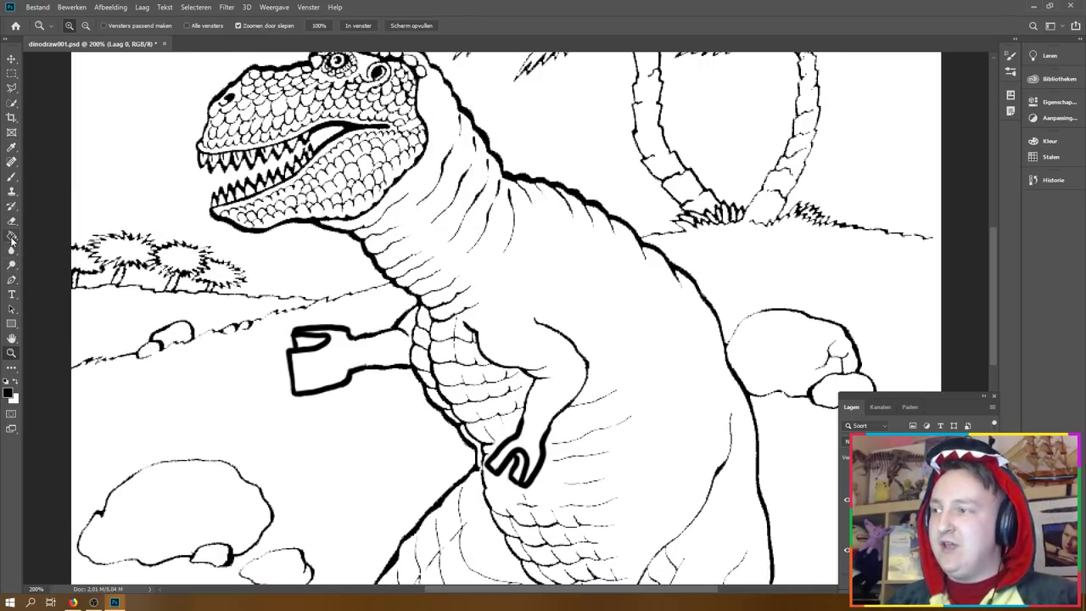
# - Draw black outlines for the collar, the shirt edge beside the tie, and the jacket's lower edge
pyautogui.click(17, 176)
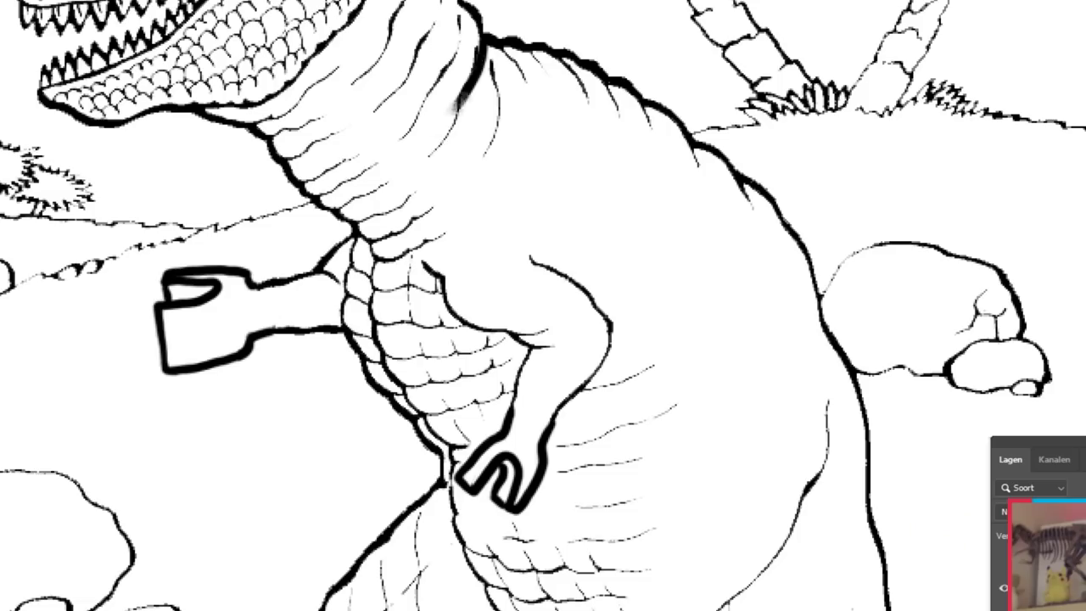
pyautogui.moveTo(504, 184)
pyautogui.mouseDown()
pyautogui.moveTo(417, 293)
pyautogui.moveTo(514, 174)
pyautogui.mouseUp()
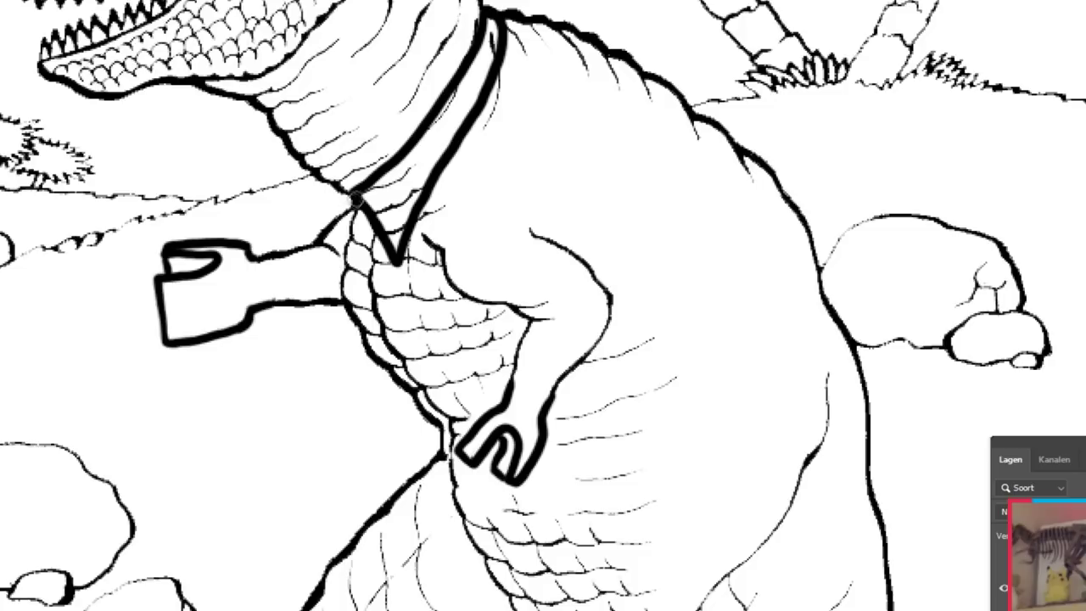
pyautogui.moveTo(356, 198)
pyautogui.mouseDown()
pyautogui.moveTo(348, 208)
pyautogui.moveTo(399, 391)
pyautogui.moveTo(360, 240)
pyautogui.mouseUp()
pyautogui.scroll(-5, 361, 255)
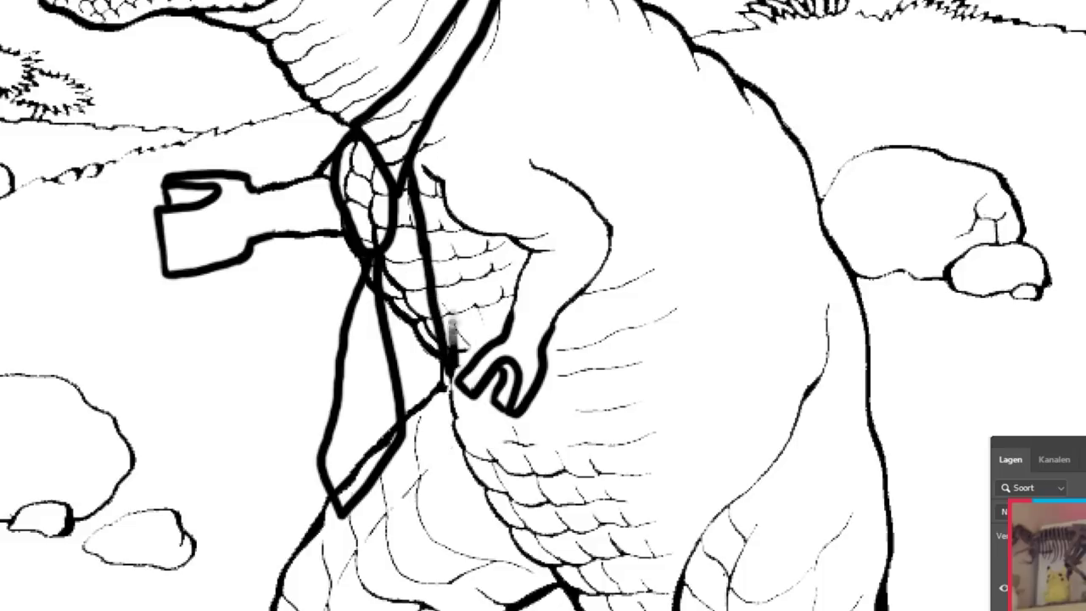
pyautogui.moveTo(452, 333); pyautogui.dragTo(446, 132)
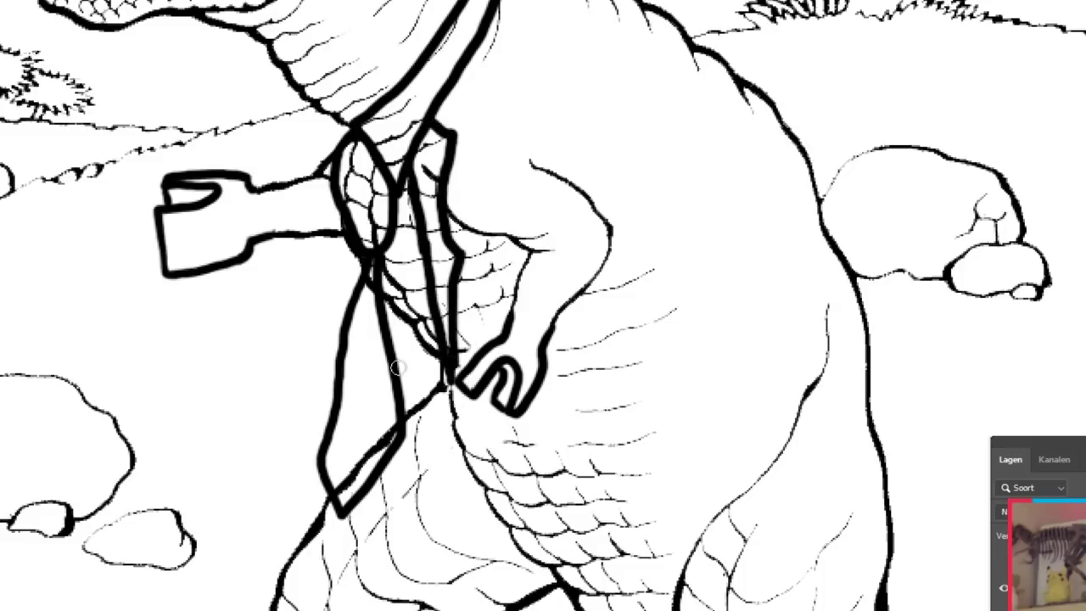
pyautogui.moveTo(624, 346)
pyautogui.mouseDown()
pyautogui.moveTo(928, 427)
pyautogui.moveTo(751, 85)
pyautogui.mouseUp()
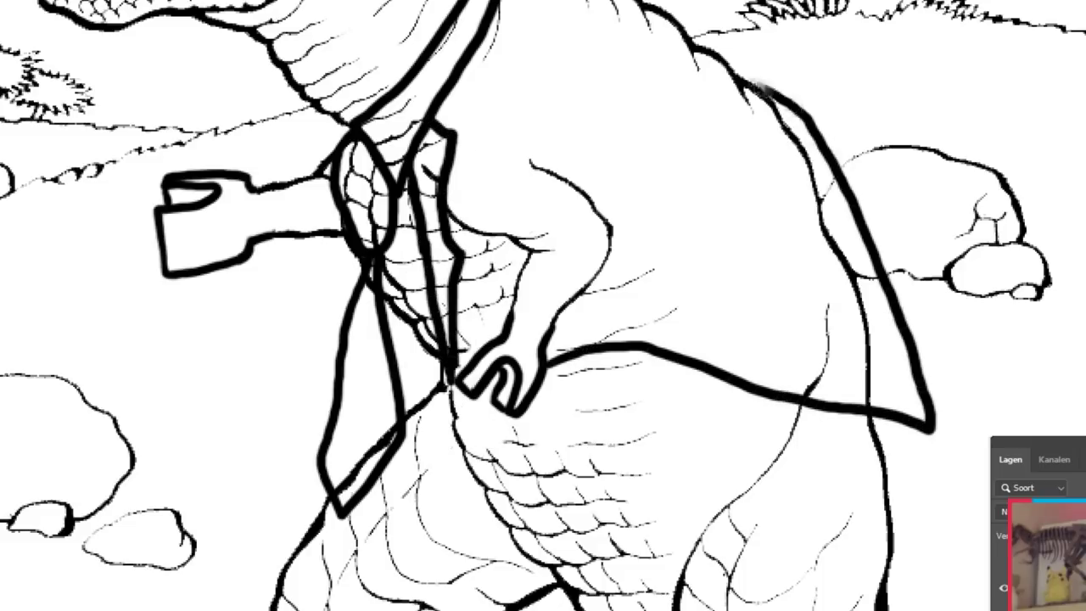
pyautogui.scroll(2, 543, 305)
# - Trace the jacket's back edge and outline the sleeve up from the wrist
pyautogui.moveTo(931, 488); pyautogui.dragTo(804, 180)
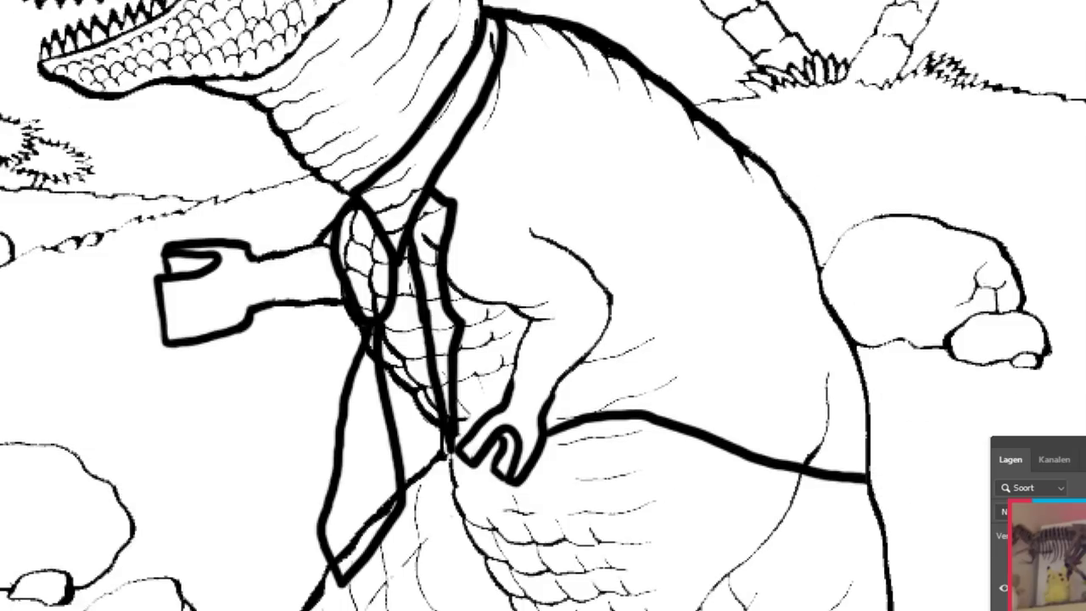
pyautogui.moveTo(867, 477)
pyautogui.mouseDown()
pyautogui.moveTo(850, 356)
pyautogui.moveTo(738, 144)
pyautogui.mouseUp()
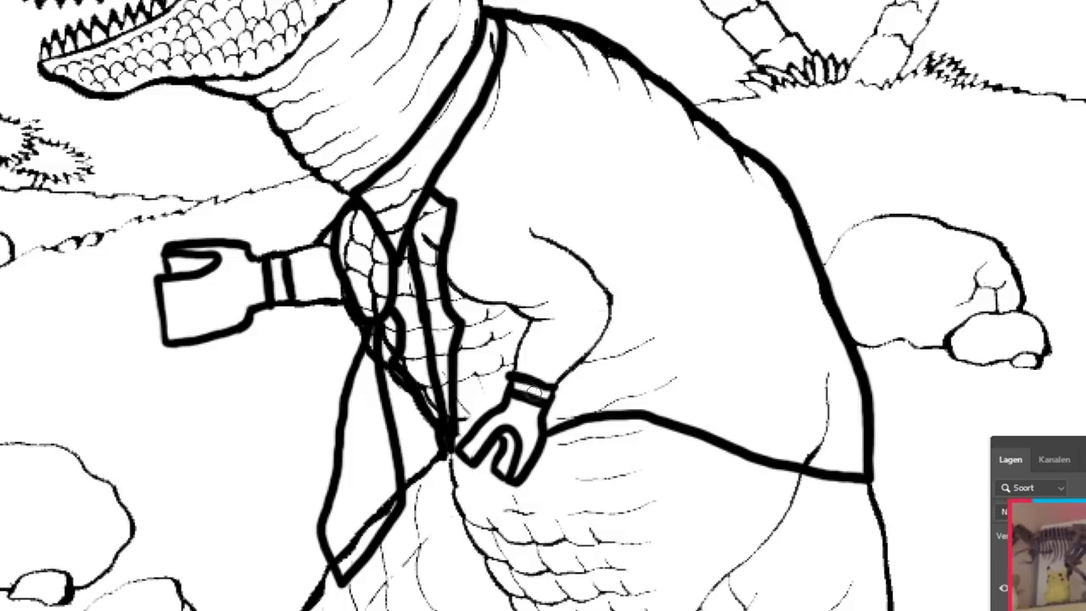
pyautogui.moveTo(556, 378)
pyautogui.mouseDown()
pyautogui.moveTo(541, 221)
pyautogui.moveTo(486, 248)
pyautogui.mouseUp()
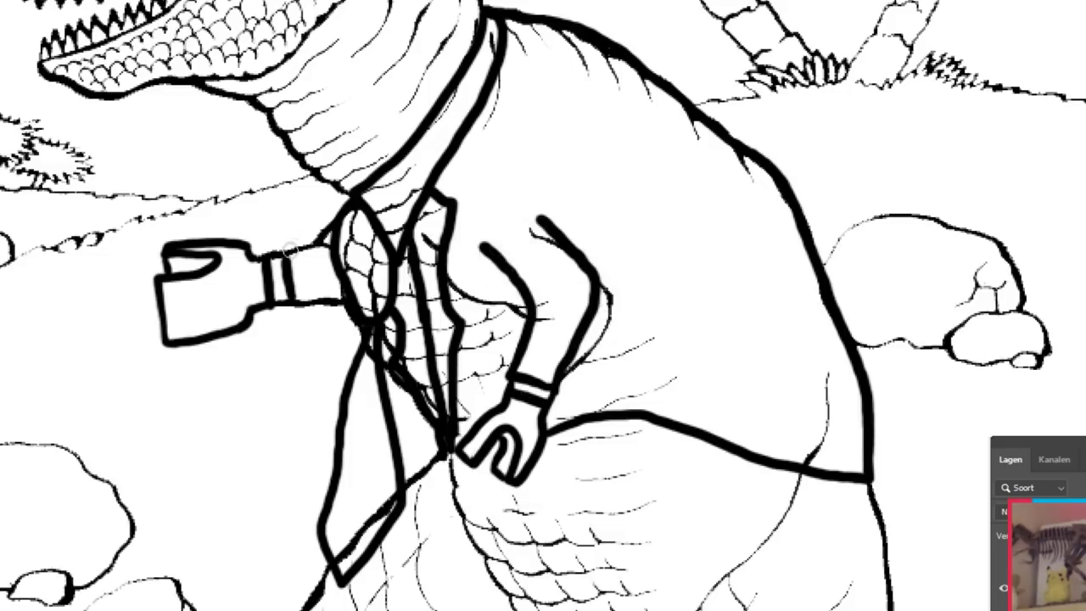
pyautogui.scroll(-2, 293, 299)
pyautogui.scroll(-1, 170, 280)
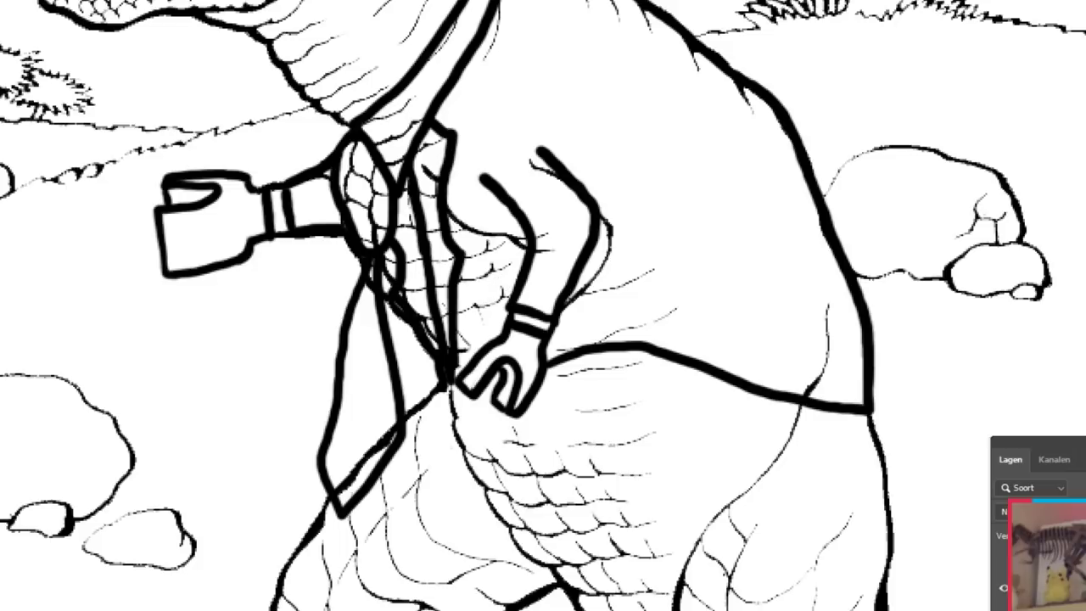
pyautogui.scroll(2, 54, 272)
pyautogui.scroll(5, 53, 272)
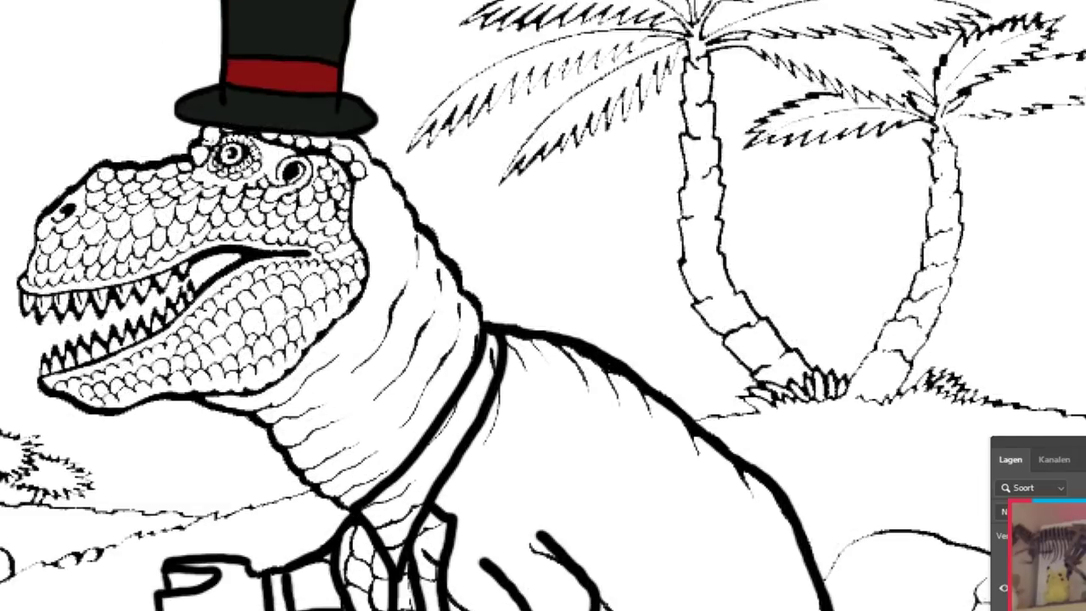
# - Enlarge the brush and fill the lower jacket black, undoing one stray stroke
pyautogui.scroll(-2, 594, 339)
pyautogui.rightClick(612, 335)
pyautogui.moveTo(606, 381)
pyautogui.mouseDown()
pyautogui.moveTo(823, 577)
pyautogui.moveTo(806, 475)
pyautogui.moveTo(763, 399)
pyautogui.moveTo(542, 246)
pyautogui.moveTo(649, 373)
pyautogui.moveTo(750, 399)
pyautogui.mouseUp()
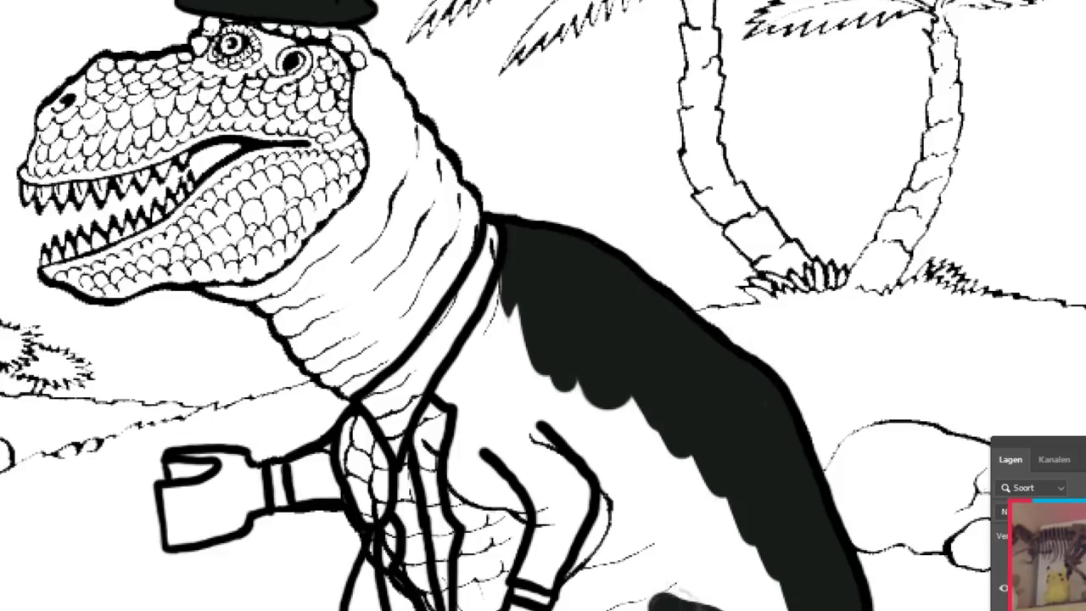
pyautogui.moveTo(679, 598); pyautogui.dragTo(577, 601)
pyautogui.hotkey('ctrl', 'z')
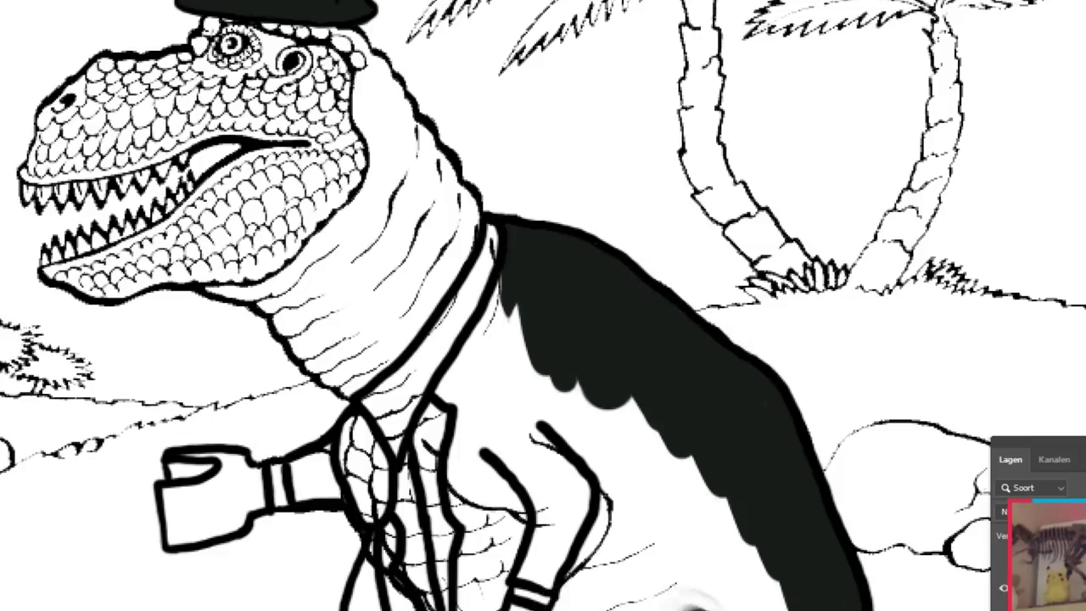
pyautogui.moveTo(697, 596); pyautogui.dragTo(586, 598)
pyautogui.moveTo(747, 598)
pyautogui.mouseDown()
pyautogui.moveTo(763, 466)
pyautogui.moveTo(636, 407)
pyautogui.mouseUp()
pyautogui.moveTo(645, 475)
pyautogui.mouseDown()
pyautogui.moveTo(578, 592)
pyautogui.moveTo(628, 500)
pyautogui.moveTo(538, 570)
pyautogui.moveTo(498, 575)
pyautogui.moveTo(475, 500)
pyautogui.moveTo(467, 339)
pyautogui.moveTo(509, 551)
pyautogui.moveTo(560, 411)
pyautogui.mouseUp()
# - Paint the sleeve beside the cup solid black
pyautogui.scroll(-2, 552, 424)
pyautogui.scroll(-1, 552, 425)
pyautogui.moveTo(272, 373)
pyautogui.mouseDown()
pyautogui.moveTo(327, 386)
pyautogui.moveTo(314, 377)
pyautogui.mouseUp()
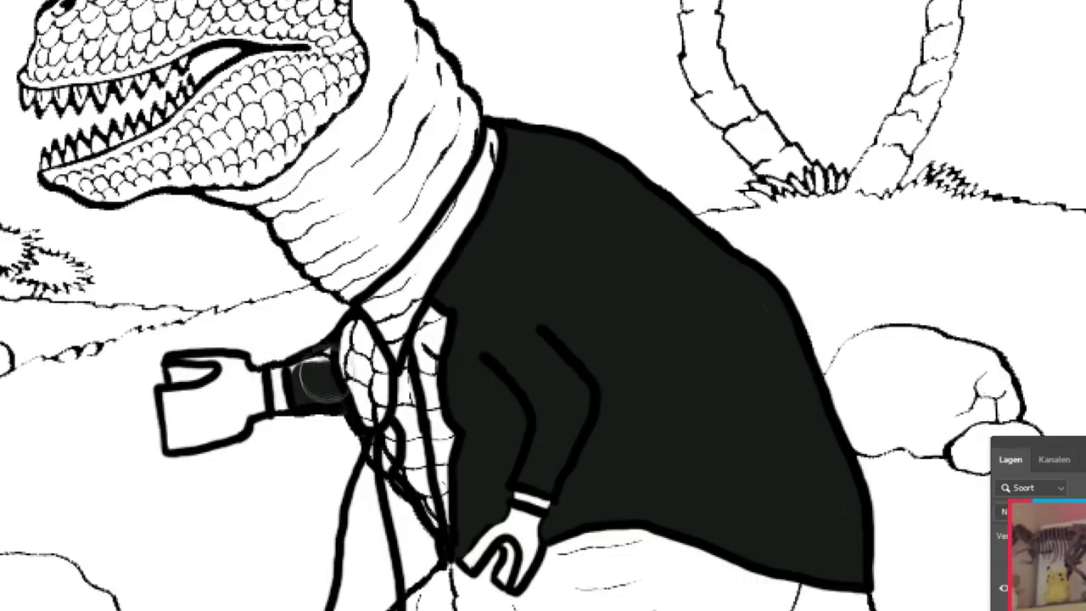
pyautogui.scroll(2, 293, 420)
pyautogui.scroll(5, 497, 546)
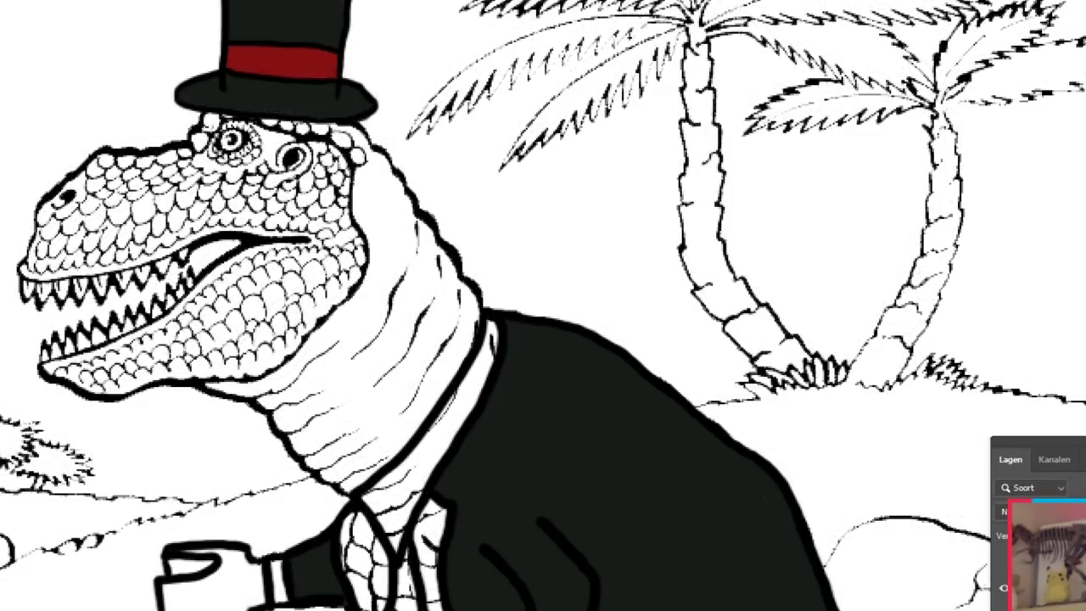
pyautogui.scroll(-5, 542, 306)
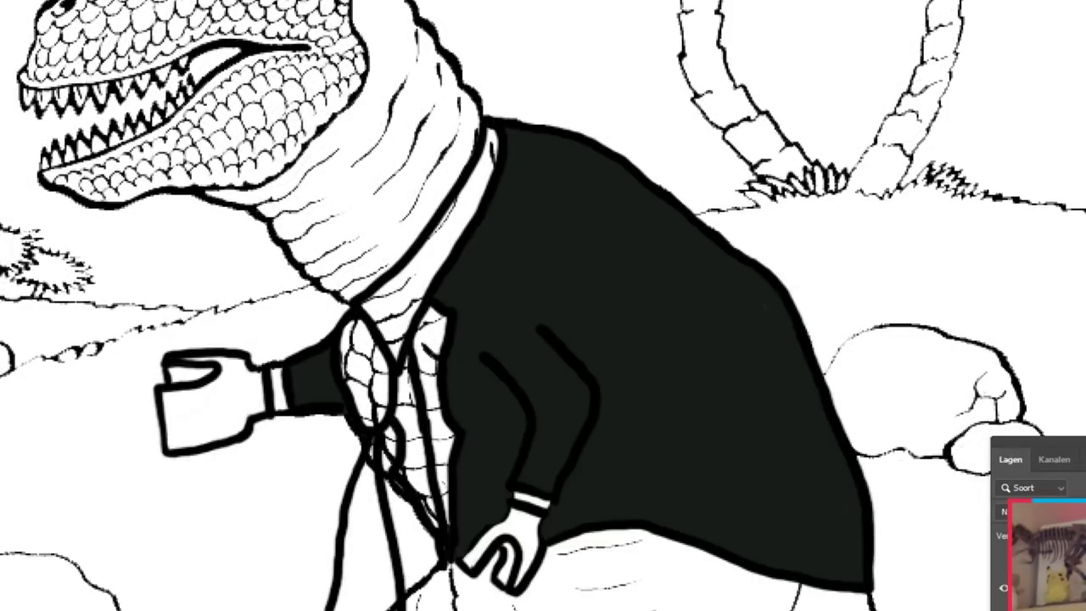
# - Check the brush size and hardness settings at several spots on the drawing
pyautogui.rightClick(521, 498)
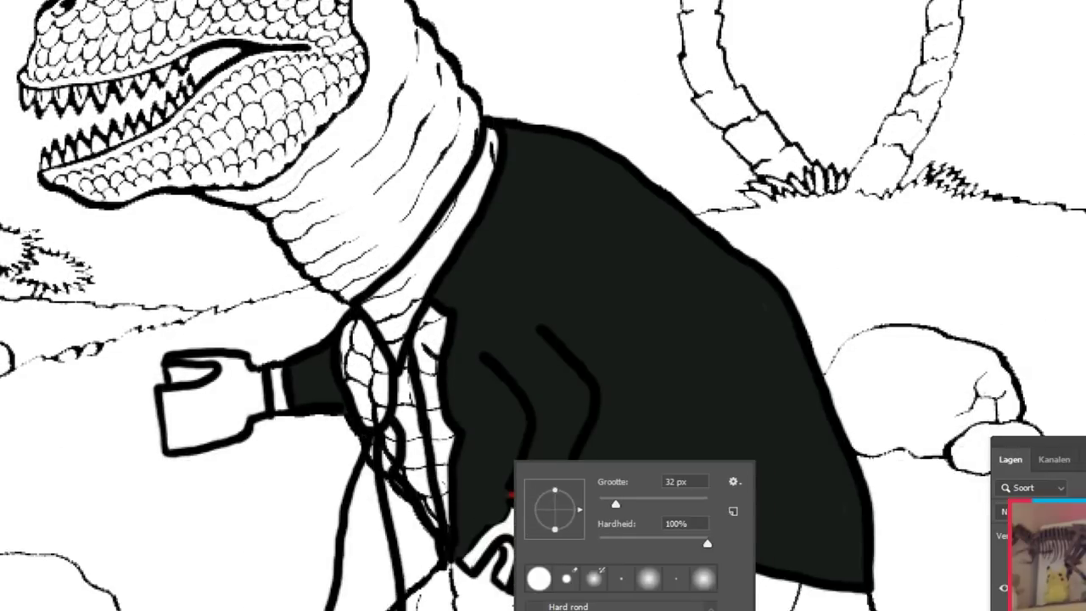
pyautogui.press('Escape')
pyautogui.rightClick(526, 501)
pyautogui.press('Escape')
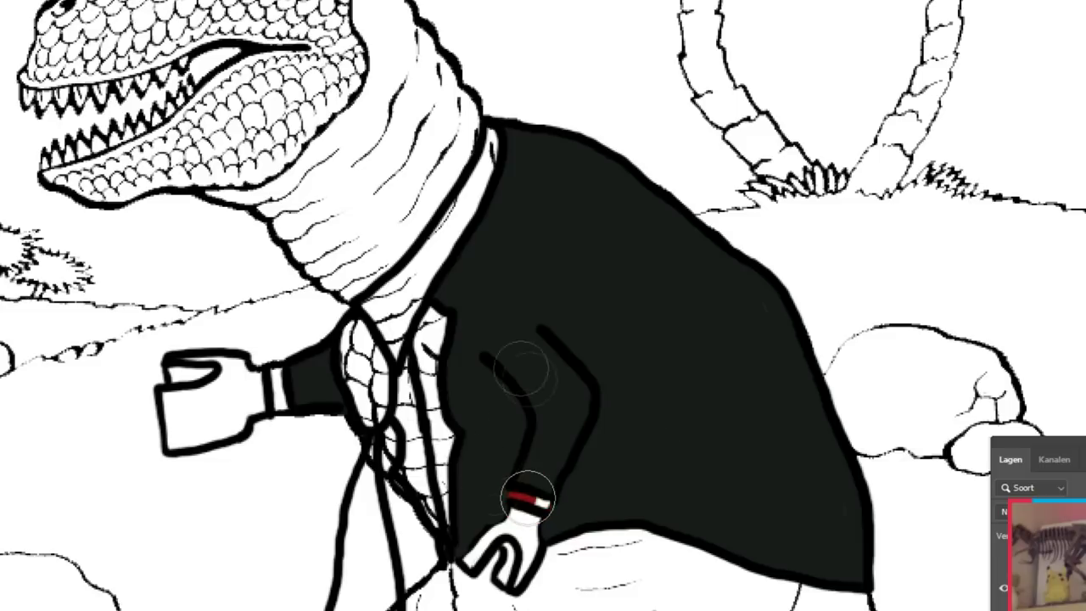
pyautogui.rightClick(712, 450)
pyautogui.press('Escape')
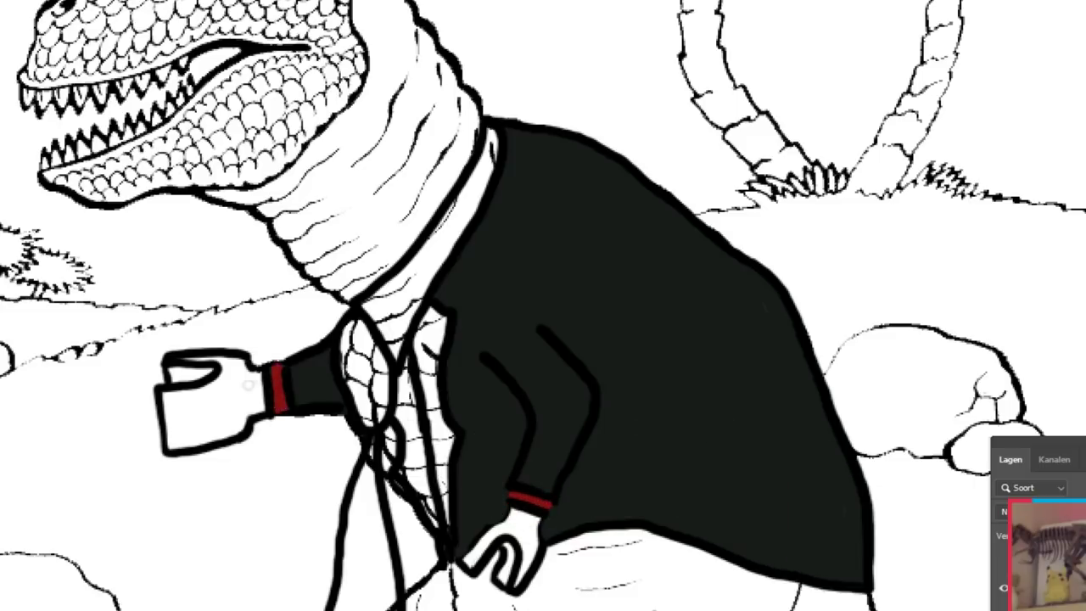
pyautogui.scroll(1, 249, 385)
pyautogui.rightClick(123, 410)
pyautogui.press('Escape')
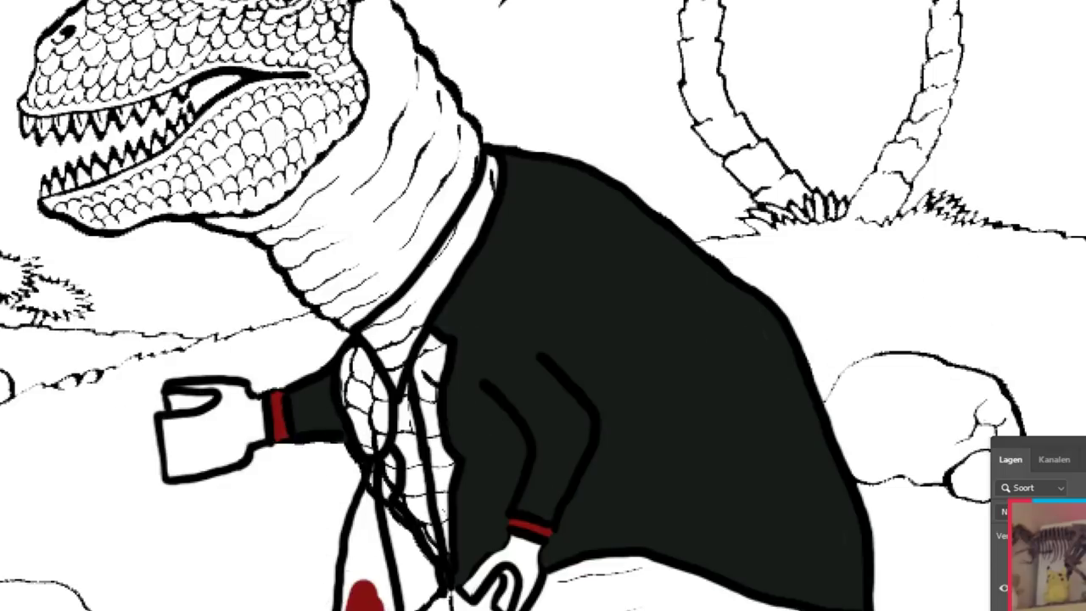
pyautogui.rightClick(906, 258)
pyautogui.press('Escape')
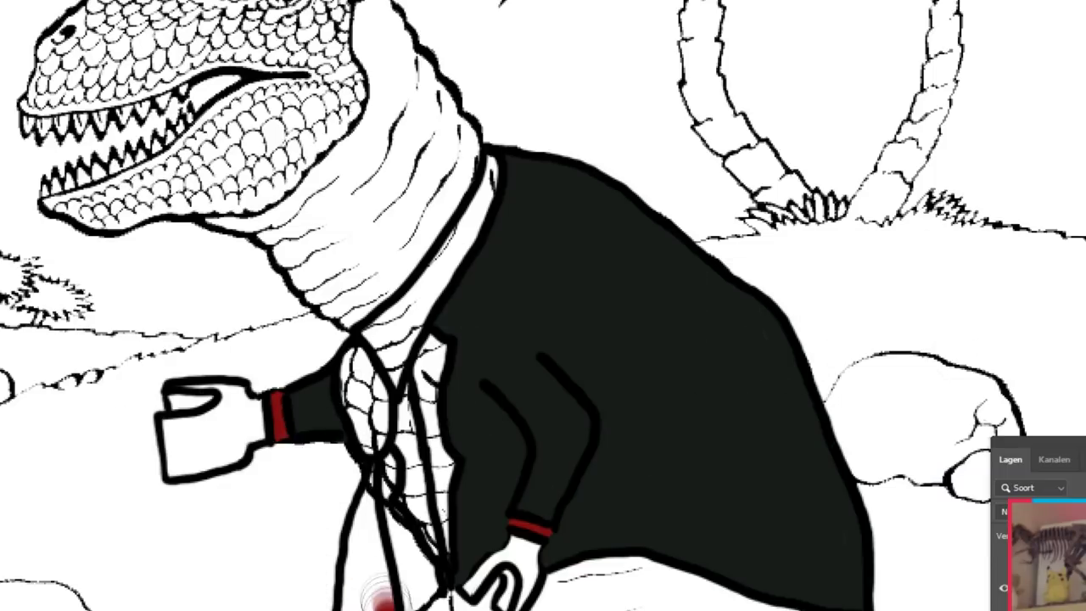
# - Paint the tie solid red, then recheck the brush settings for a smaller size
pyautogui.moveTo(374, 604); pyautogui.dragTo(364, 363)
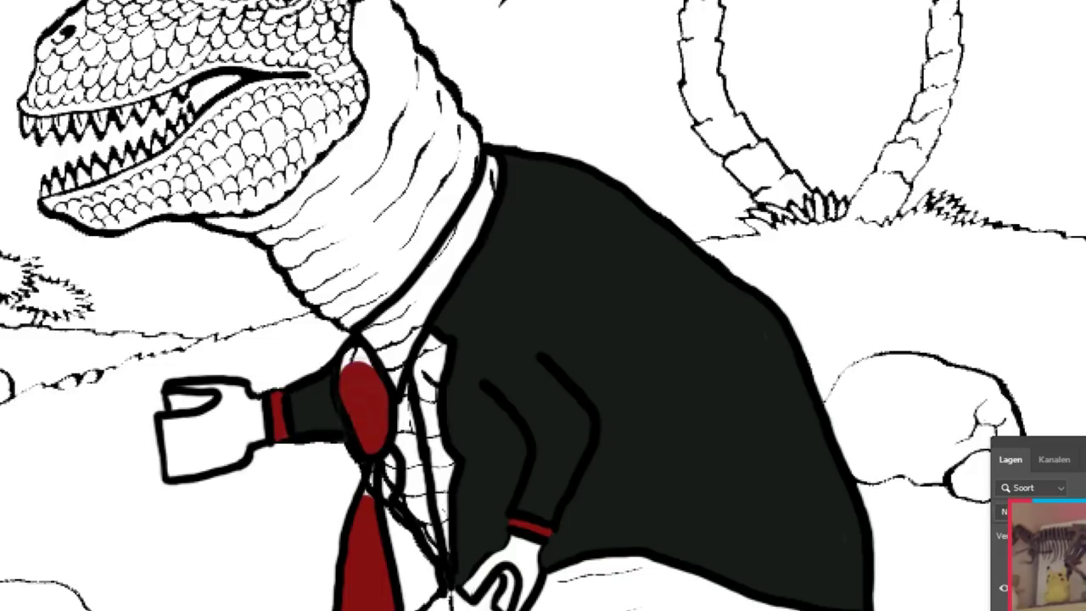
pyautogui.rightClick(578, 398)
pyautogui.press('Escape')
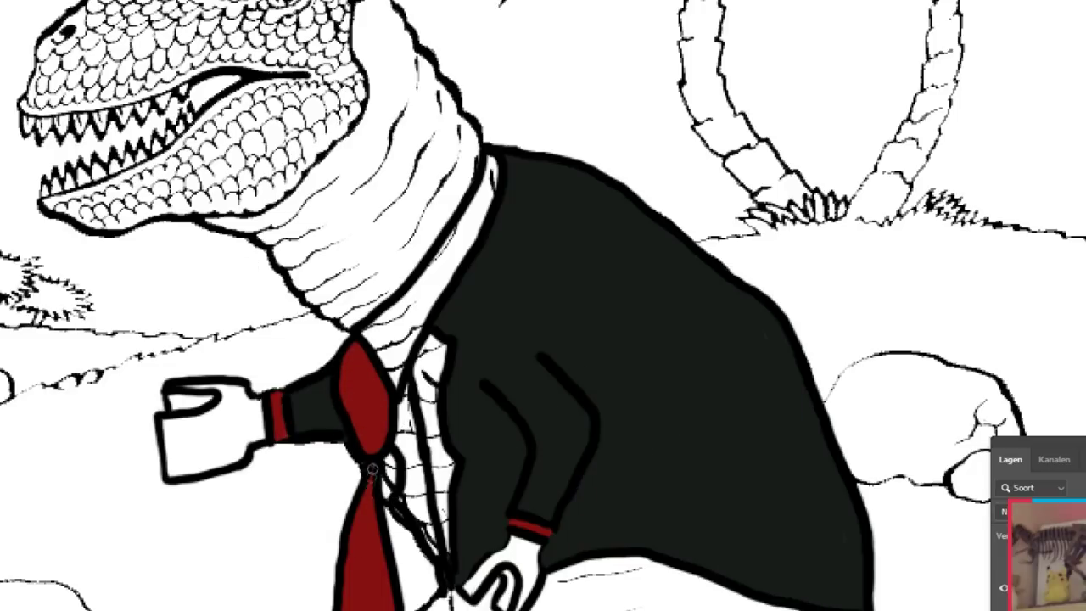
pyautogui.scroll(3, 372, 470)
pyautogui.rightClick(386, 439)
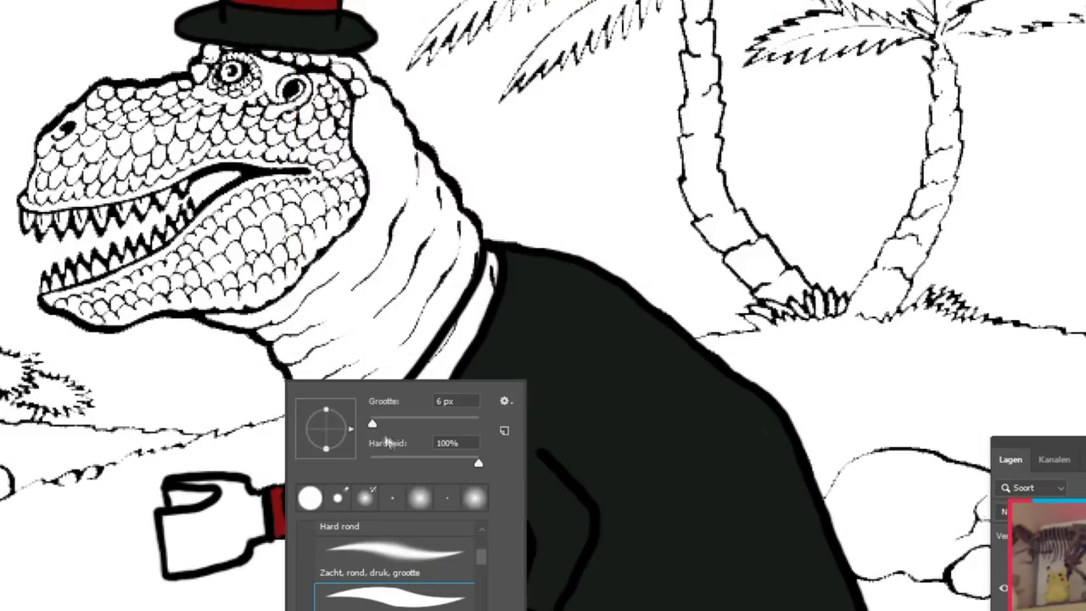
pyautogui.press('Escape')
# - Hide the white background layer, then zoom out and set the view to 100%
pyautogui.click(1003, 587)
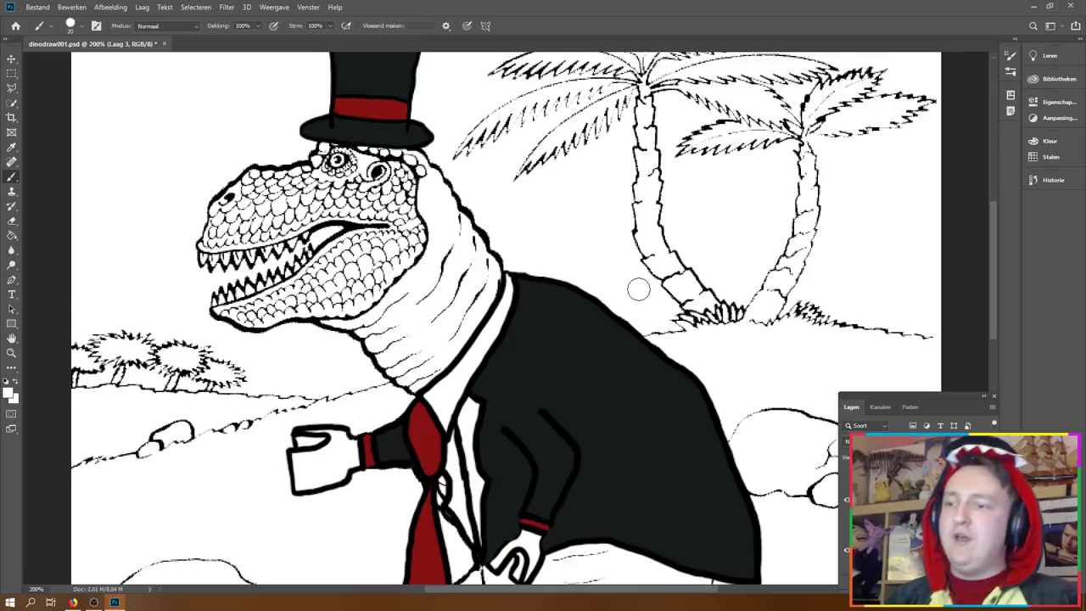
pyautogui.scroll(-3, 639, 290)
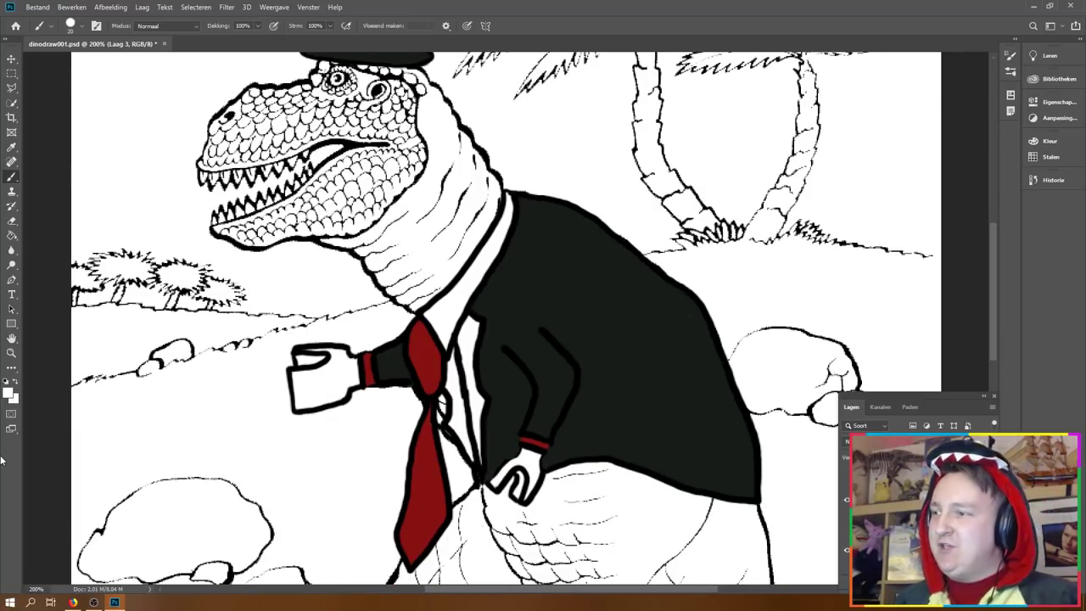
pyautogui.click(11, 354)
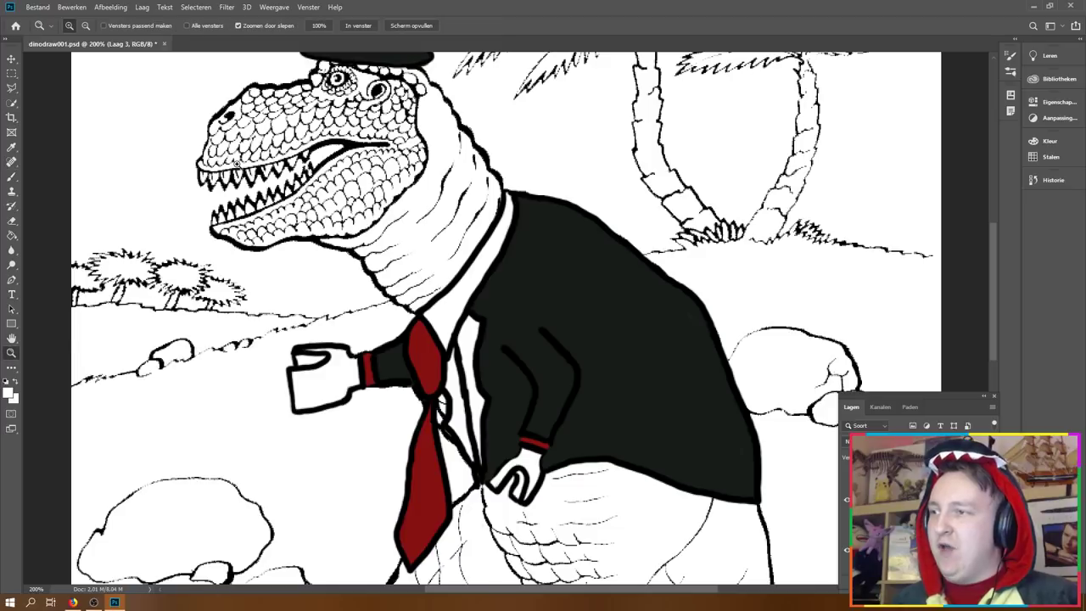
pyautogui.click(86, 25)
pyautogui.click(516, 350)
pyautogui.click(455, 299)
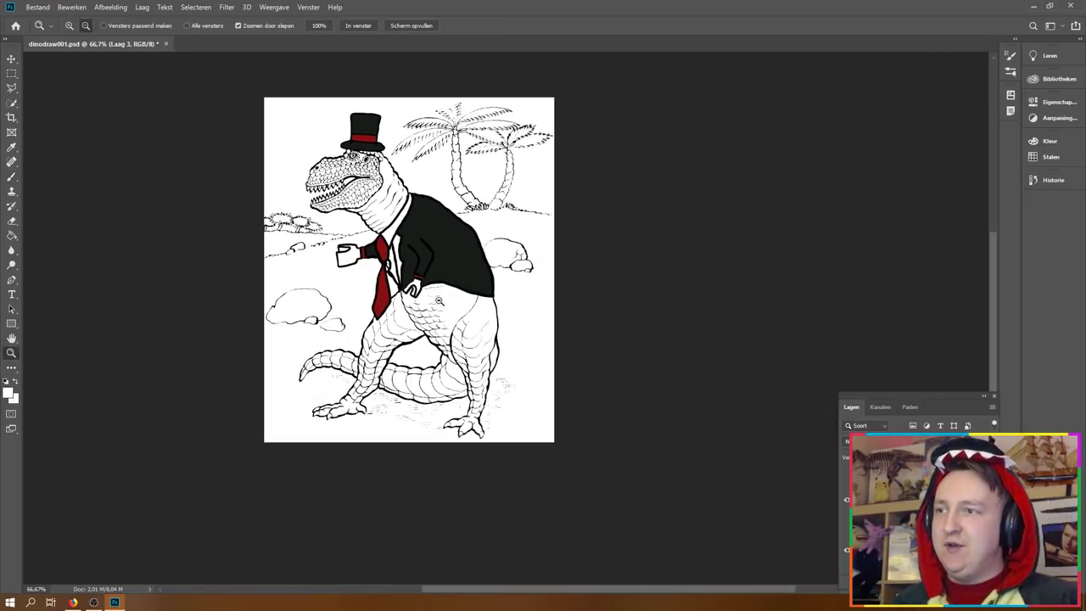
pyautogui.click(456, 272)
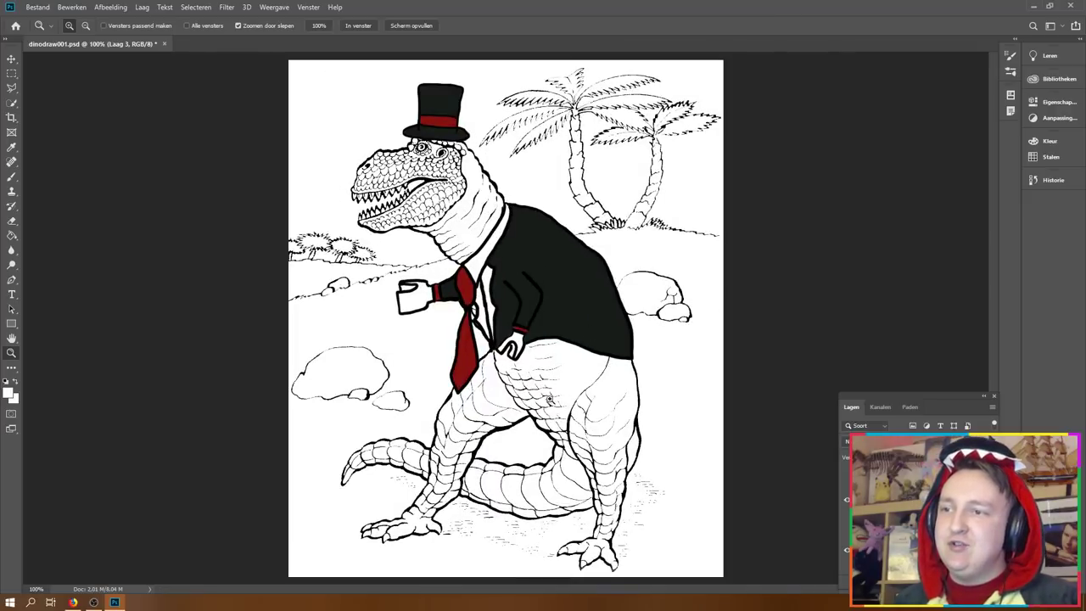
# - Zoom in on the T. rex's hand and outline a hooked walking cane reaching the ground
pyautogui.click(395, 300)
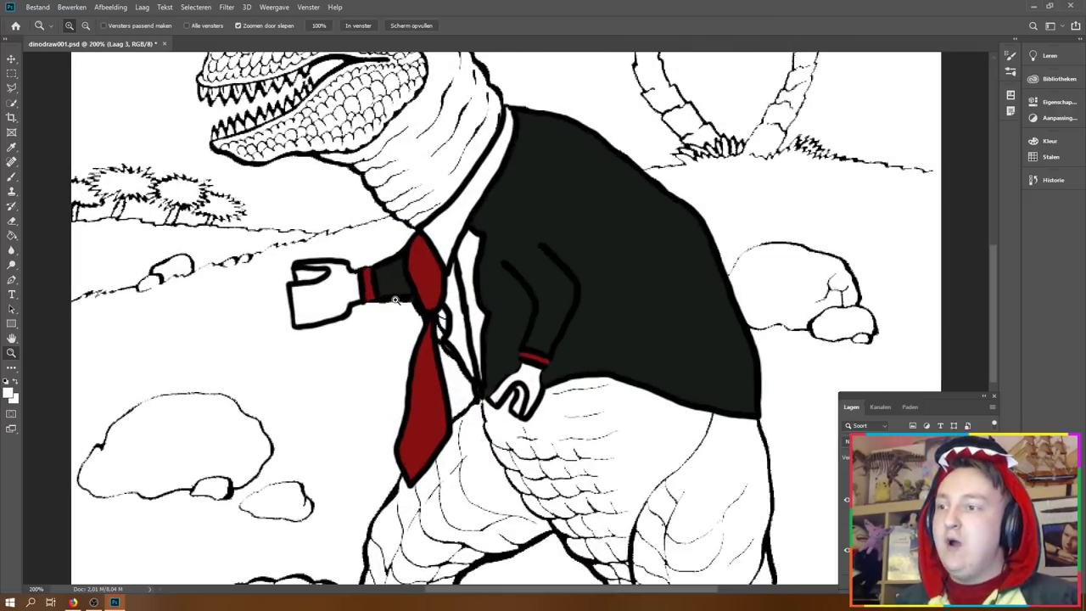
pyautogui.click(395, 299)
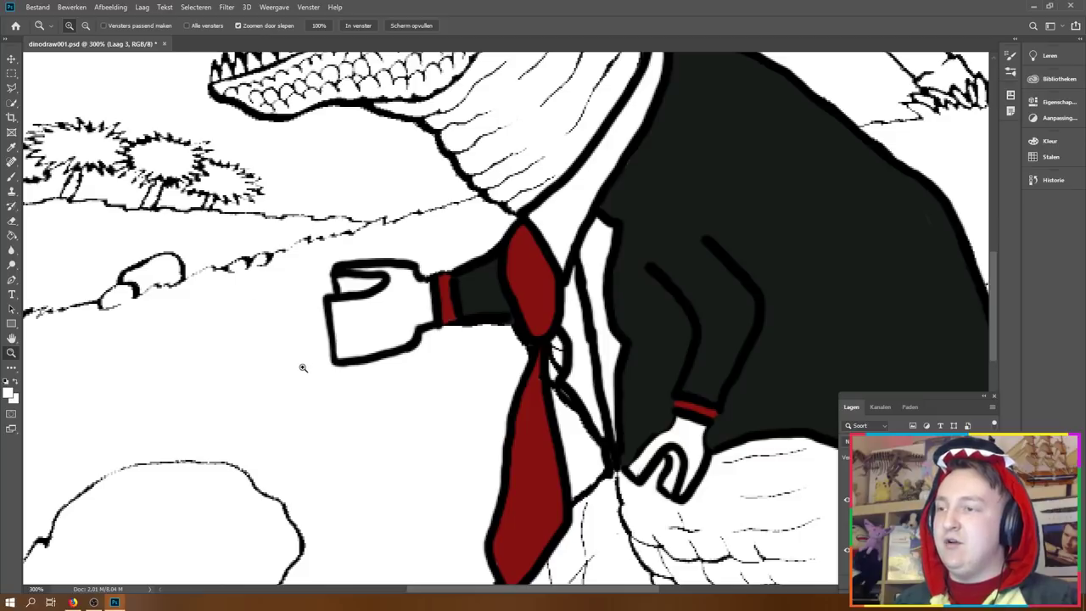
pyautogui.moveTo(445, 593); pyautogui.dragTo(399, 574)
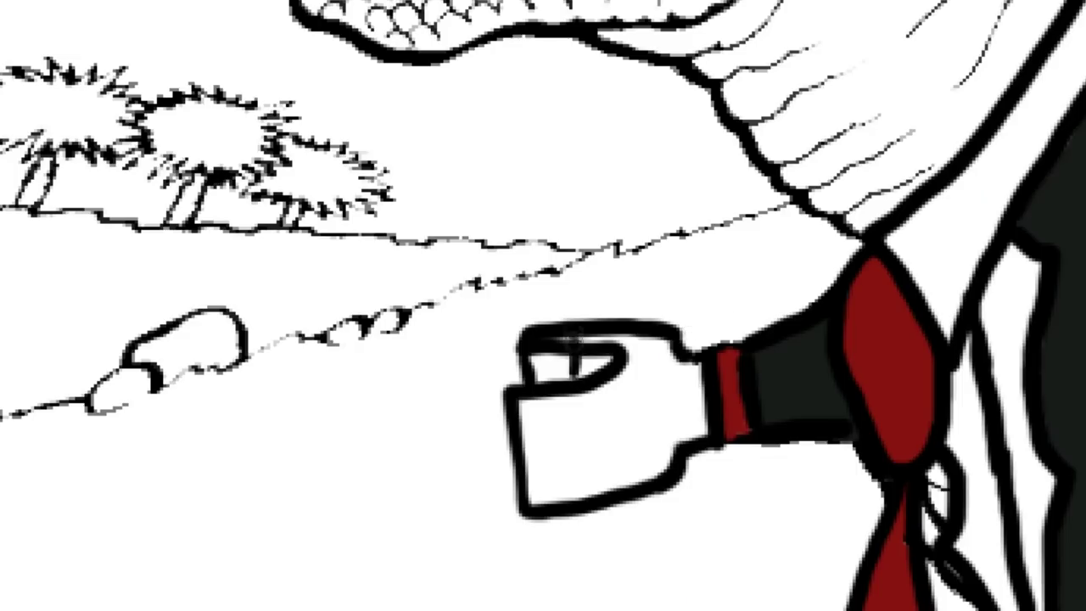
pyautogui.moveTo(575, 361); pyautogui.dragTo(406, 508)
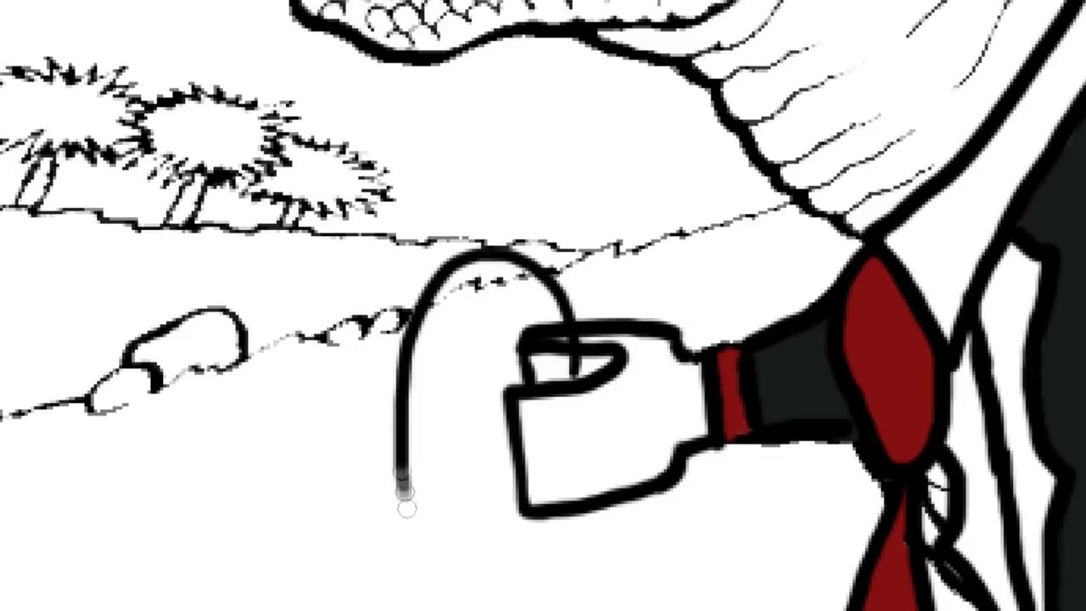
pyautogui.moveTo(488, 333); pyautogui.dragTo(492, 610)
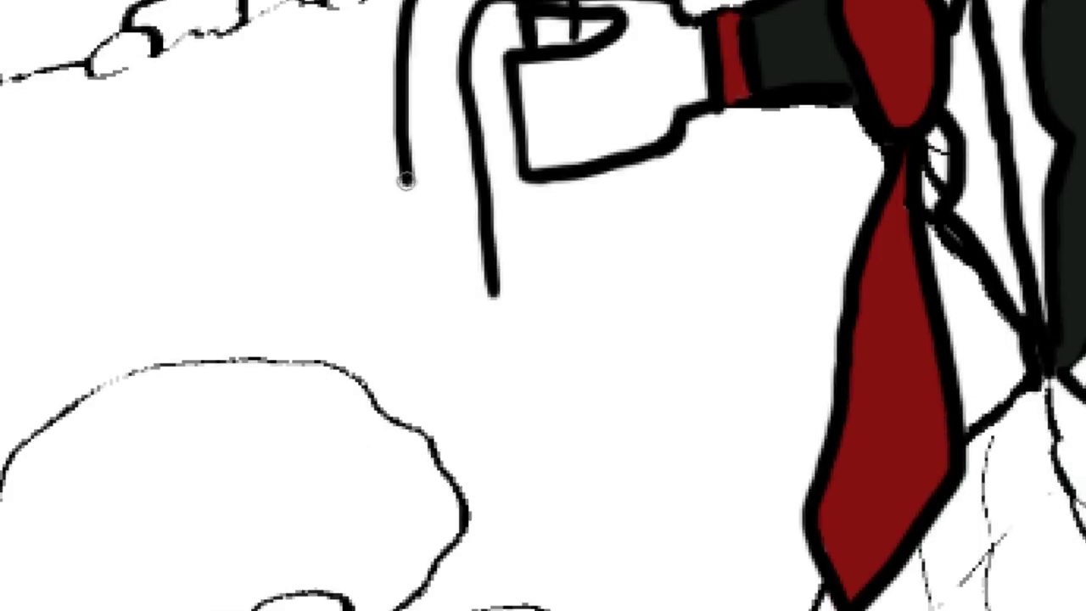
pyautogui.moveTo(407, 180); pyautogui.dragTo(460, 606)
pyautogui.moveTo(493, 292); pyautogui.dragTo(522, 607)
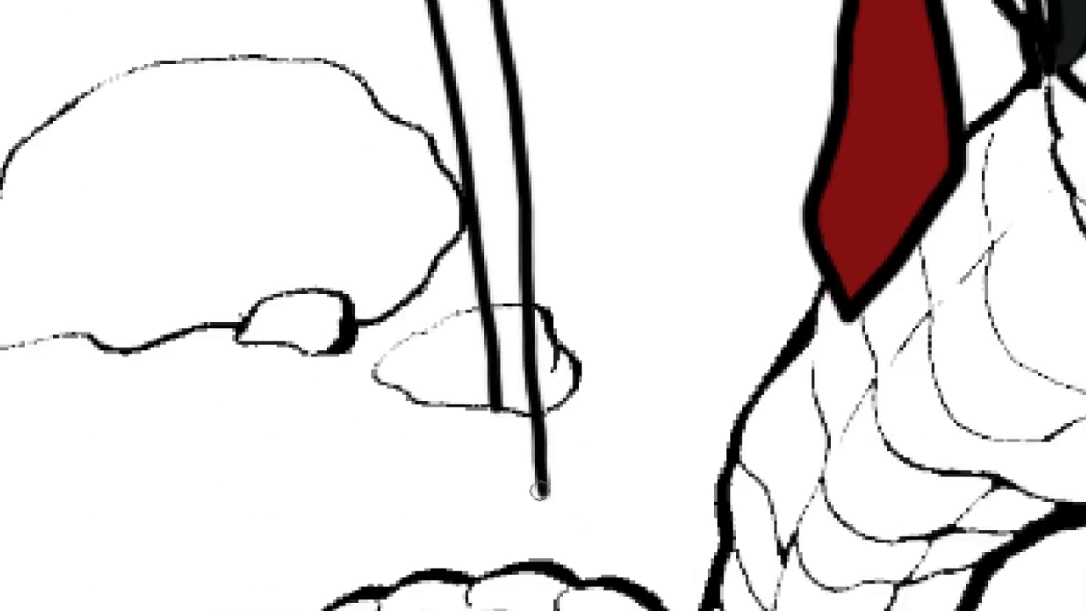
pyautogui.moveTo(494, 398); pyautogui.dragTo(501, 568)
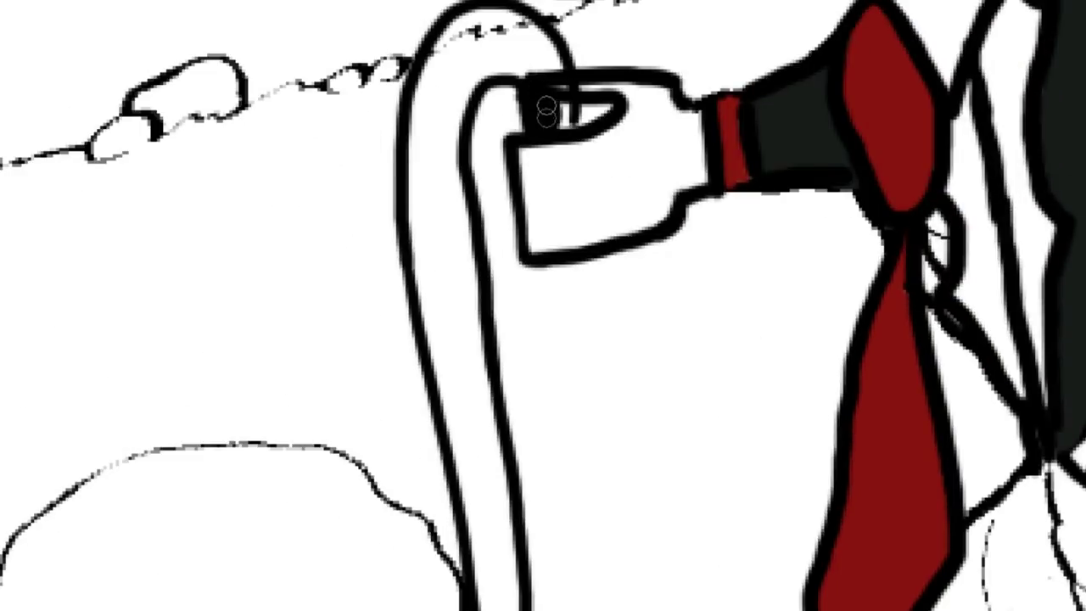
# - Fill the cane's hook and shaft solid black using a 14 px brush
pyautogui.moveTo(546, 110)
pyautogui.mouseDown()
pyautogui.moveTo(461, 108)
pyautogui.moveTo(441, 67)
pyautogui.mouseUp()
pyautogui.rightClick(441, 93)
pyautogui.moveTo(506, 144); pyautogui.dragTo(522, 144)
pyautogui.moveTo(433, 203)
pyautogui.mouseDown()
pyautogui.moveTo(421, 100)
pyautogui.moveTo(416, 119)
pyautogui.mouseUp()
pyautogui.scroll(-1, 415, 119)
pyautogui.moveTo(420, 169)
pyautogui.mouseDown()
pyautogui.moveTo(451, 155)
pyautogui.moveTo(456, 329)
pyautogui.moveTo(466, 310)
pyautogui.mouseUp()
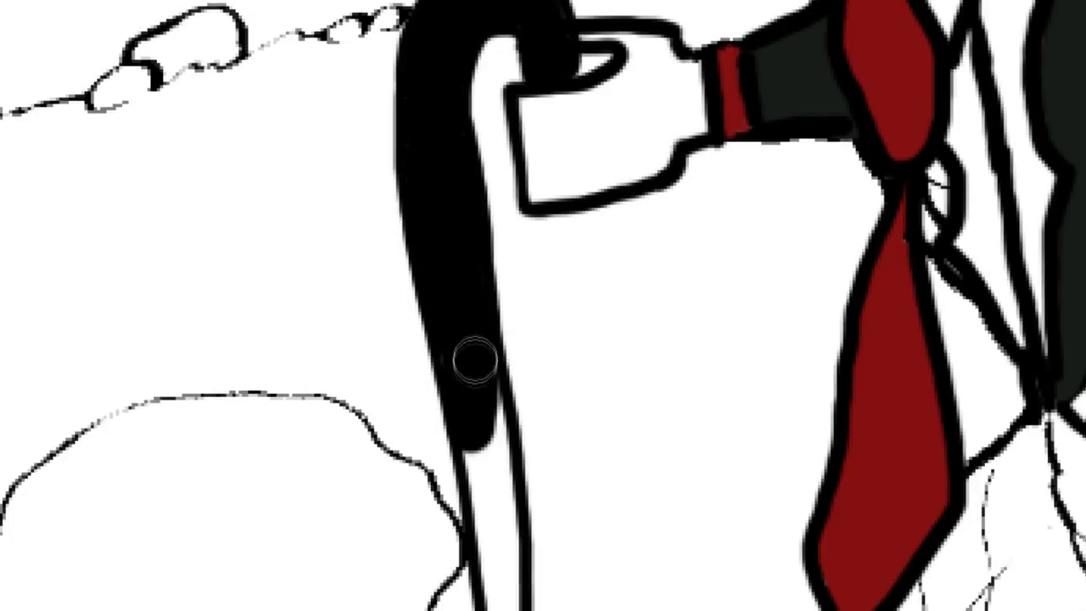
pyautogui.moveTo(458, 362)
pyautogui.mouseDown()
pyautogui.moveTo(492, 444)
pyautogui.moveTo(492, 497)
pyautogui.mouseUp()
pyautogui.scroll(-5, 496, 475)
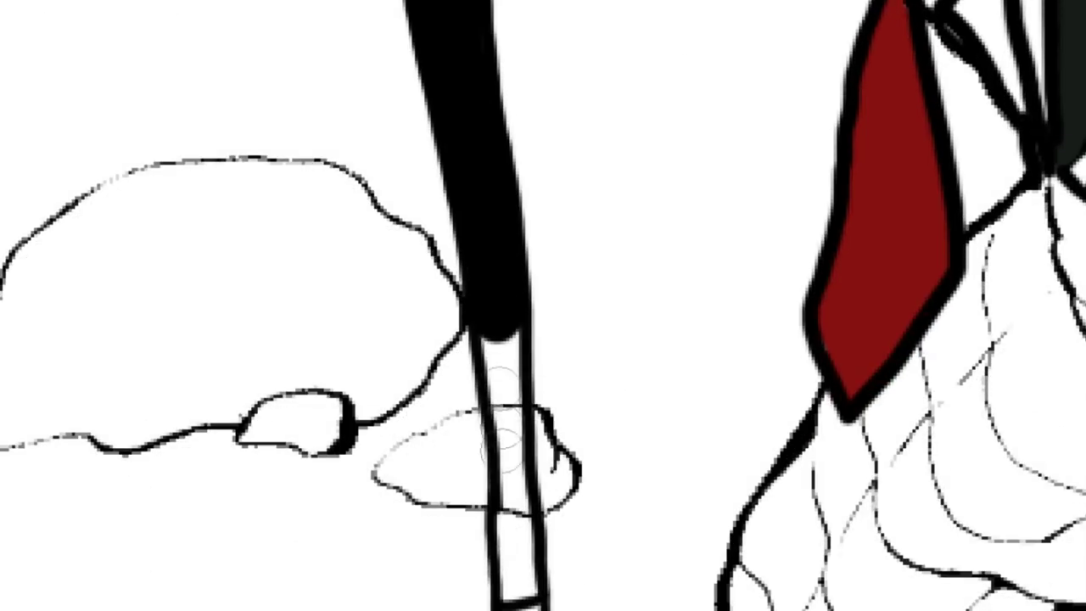
pyautogui.moveTo(503, 438); pyautogui.dragTo(518, 573)
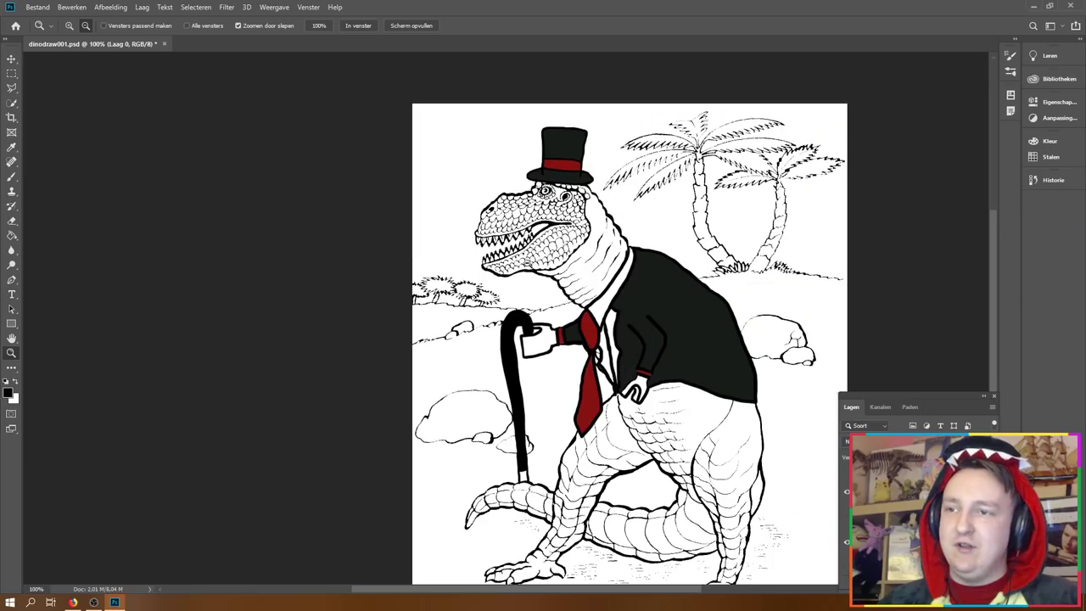
# - Pick a dark green foreground colour and paint the neck and snout green
pyautogui.click(8, 391)
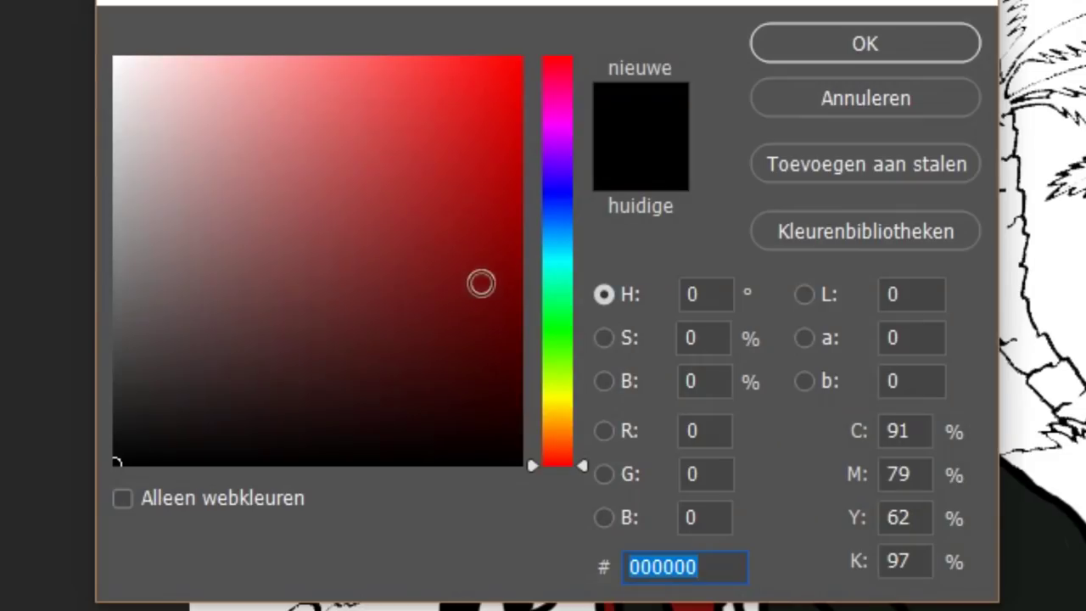
pyautogui.click(542, 233)
pyautogui.click(498, 190)
pyautogui.moveTo(430, 204)
pyautogui.mouseDown()
pyautogui.moveTo(432, 237)
pyautogui.moveTo(389, 267)
pyautogui.moveTo(347, 274)
pyautogui.moveTo(436, 236)
pyautogui.mouseUp()
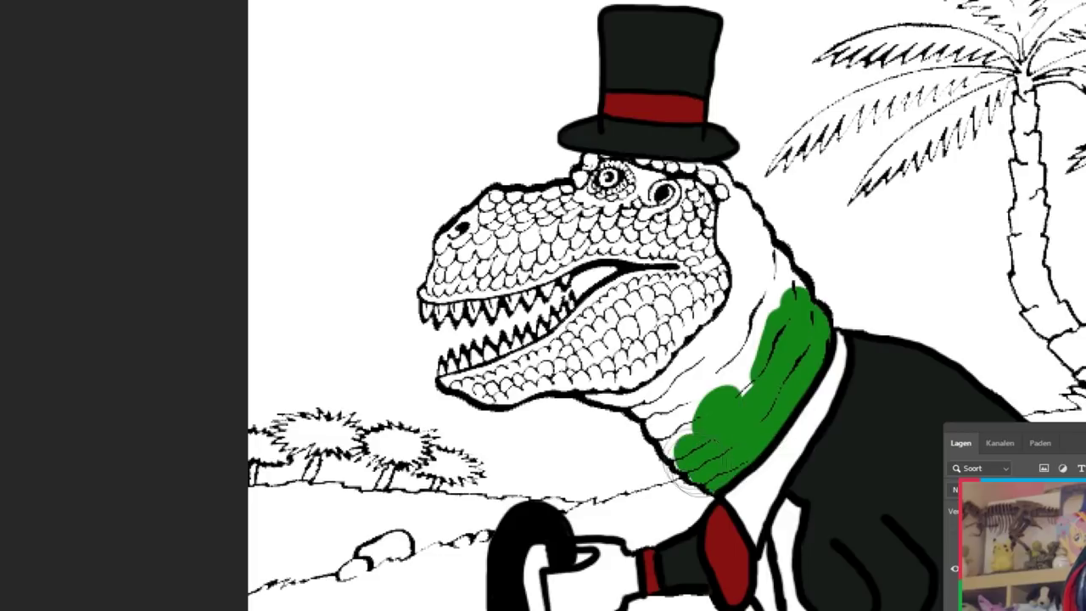
pyautogui.moveTo(695, 462)
pyautogui.mouseDown()
pyautogui.moveTo(670, 398)
pyautogui.moveTo(763, 229)
pyautogui.moveTo(716, 169)
pyautogui.moveTo(610, 170)
pyautogui.moveTo(586, 212)
pyautogui.moveTo(670, 272)
pyautogui.moveTo(632, 332)
pyautogui.moveTo(653, 407)
pyautogui.moveTo(627, 322)
pyautogui.moveTo(543, 348)
pyautogui.moveTo(594, 365)
pyautogui.mouseUp()
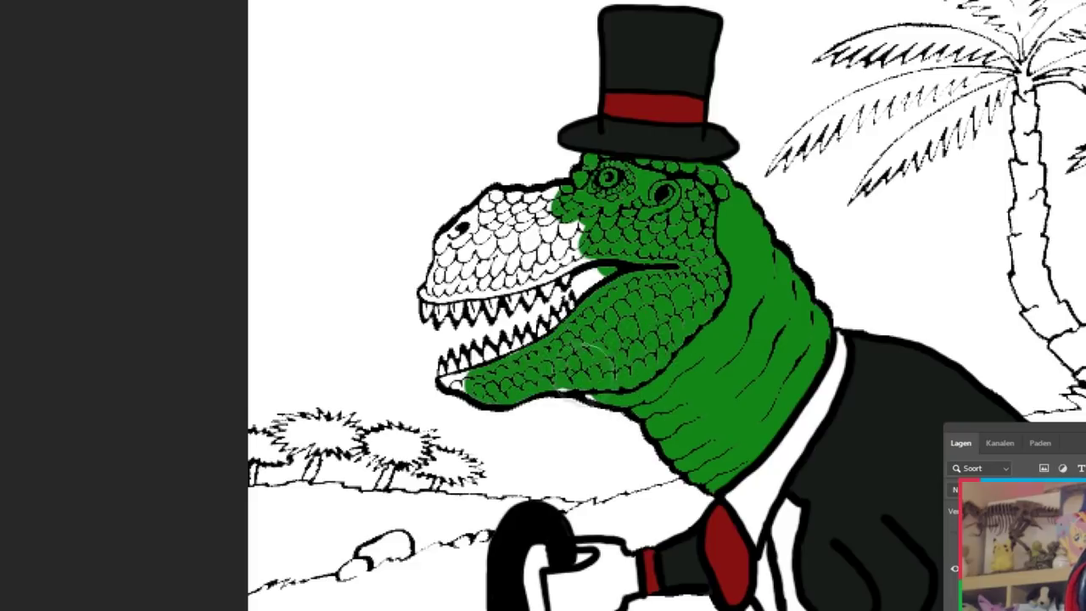
pyautogui.moveTo(560, 233); pyautogui.dragTo(480, 246)
pyautogui.moveTo(544, 264)
pyautogui.mouseDown()
pyautogui.moveTo(446, 286)
pyautogui.moveTo(449, 229)
pyautogui.moveTo(568, 195)
pyautogui.mouseUp()
# - Shrink the brush to 10 px and paint the hand holding the cane green
pyautogui.rightClick(509, 324)
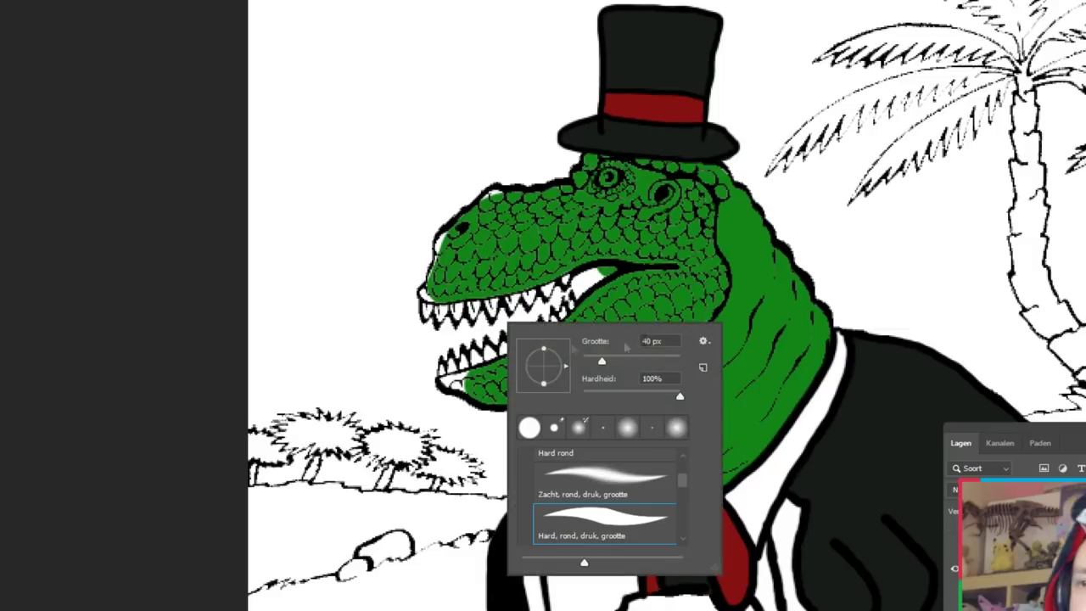
pyautogui.write('10')
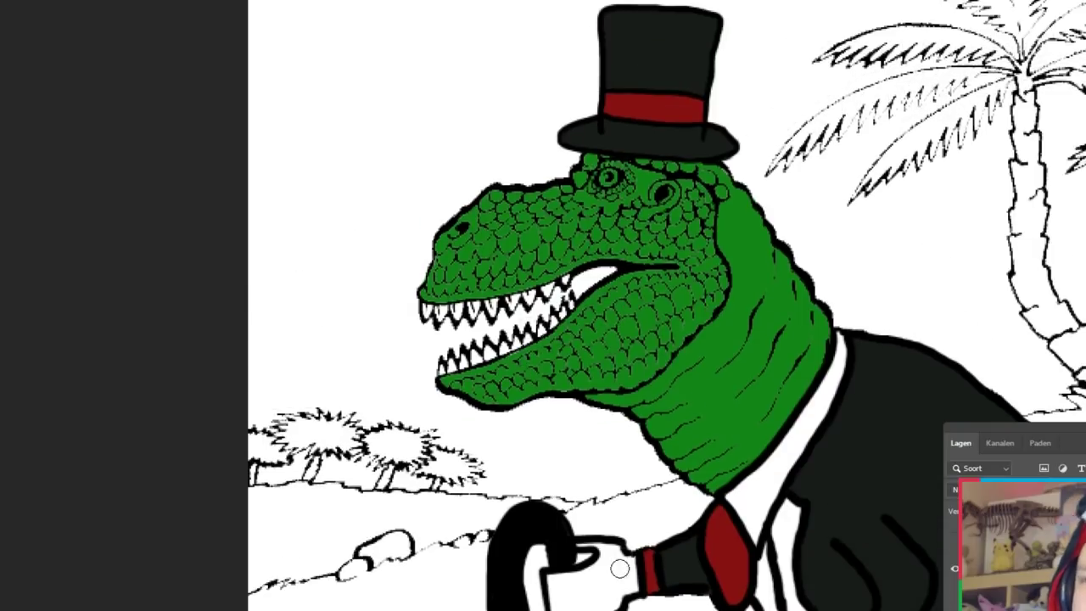
pyautogui.scroll(-3, 658, 429)
pyautogui.scroll(3, 659, 424)
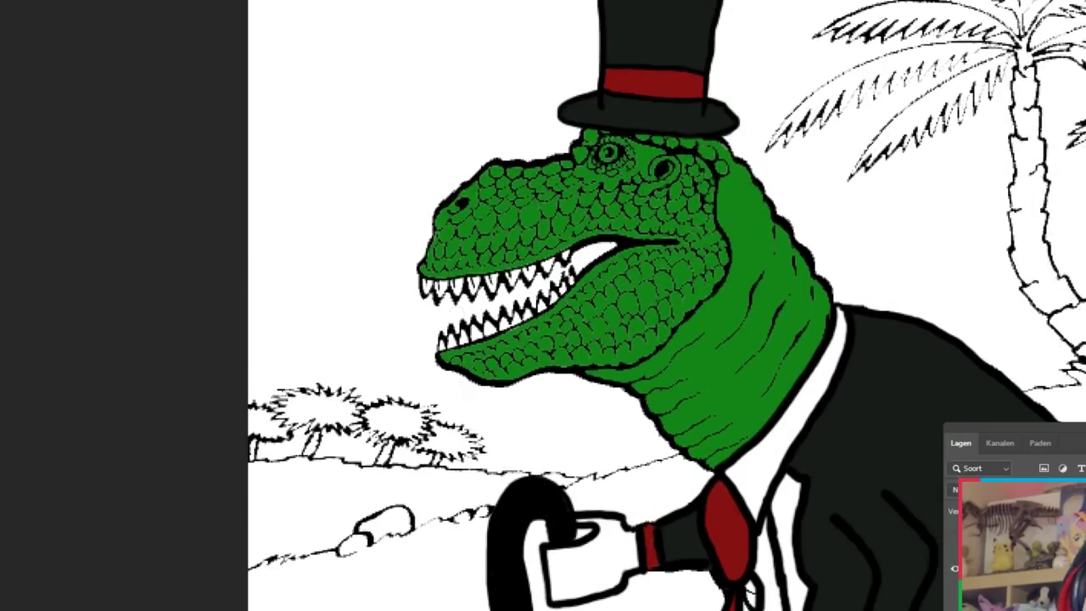
pyautogui.moveTo(613, 586)
pyautogui.mouseDown()
pyautogui.moveTo(636, 543)
pyautogui.moveTo(564, 564)
pyautogui.moveTo(585, 593)
pyautogui.mouseUp()
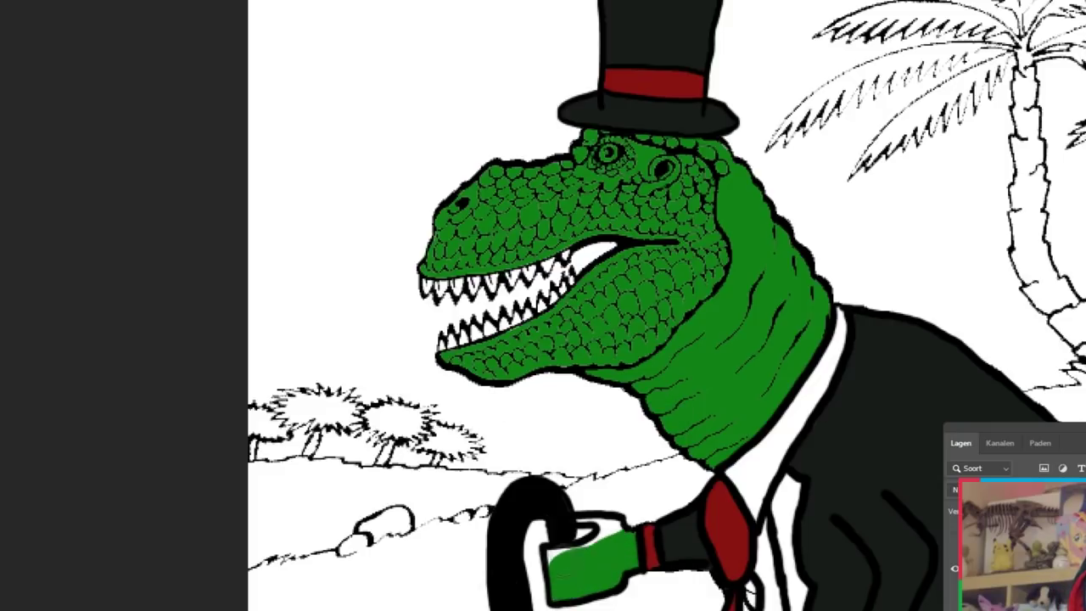
pyautogui.scroll(-7, 558, 509)
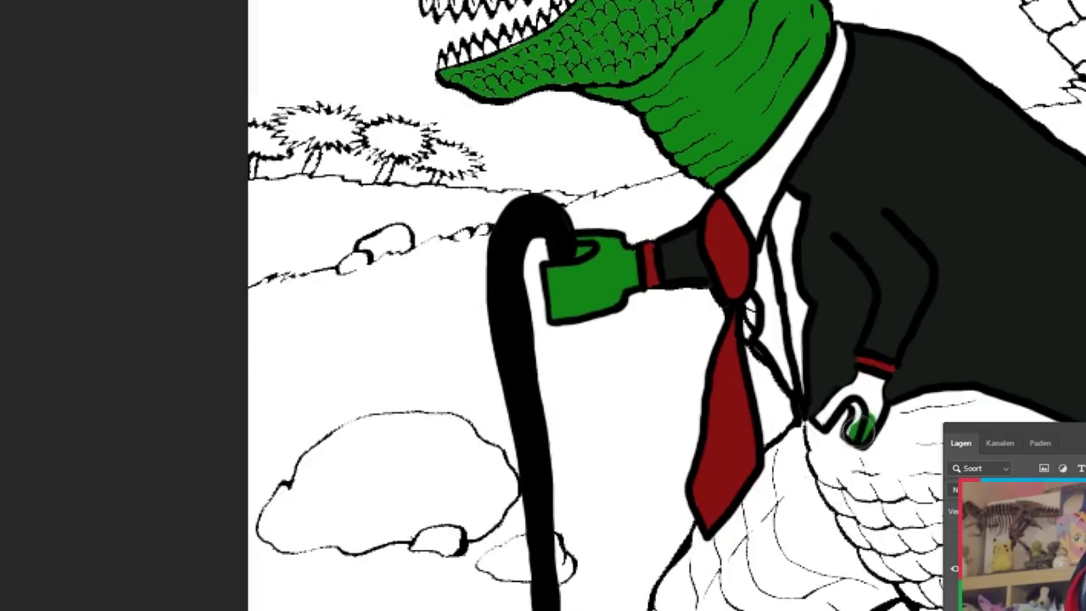
# - Paint the thighs, right leg and front-left leg green, undoing stray strokes
pyautogui.scroll(-3, 840, 394)
pyautogui.hscroll(5, 840, 394)
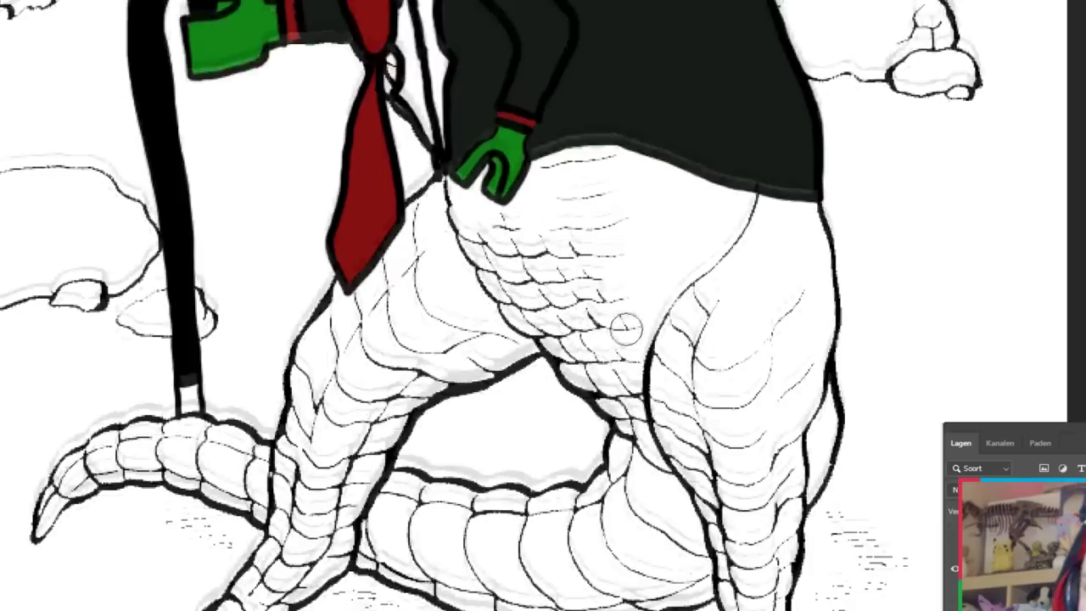
pyautogui.scroll(-2, 678, 254)
pyautogui.rightClick(604, 241)
pyautogui.moveTo(708, 221); pyautogui.dragTo(713, 305)
pyautogui.moveTo(604, 182); pyautogui.dragTo(678, 339)
pyautogui.moveTo(811, 182); pyautogui.dragTo(739, 164)
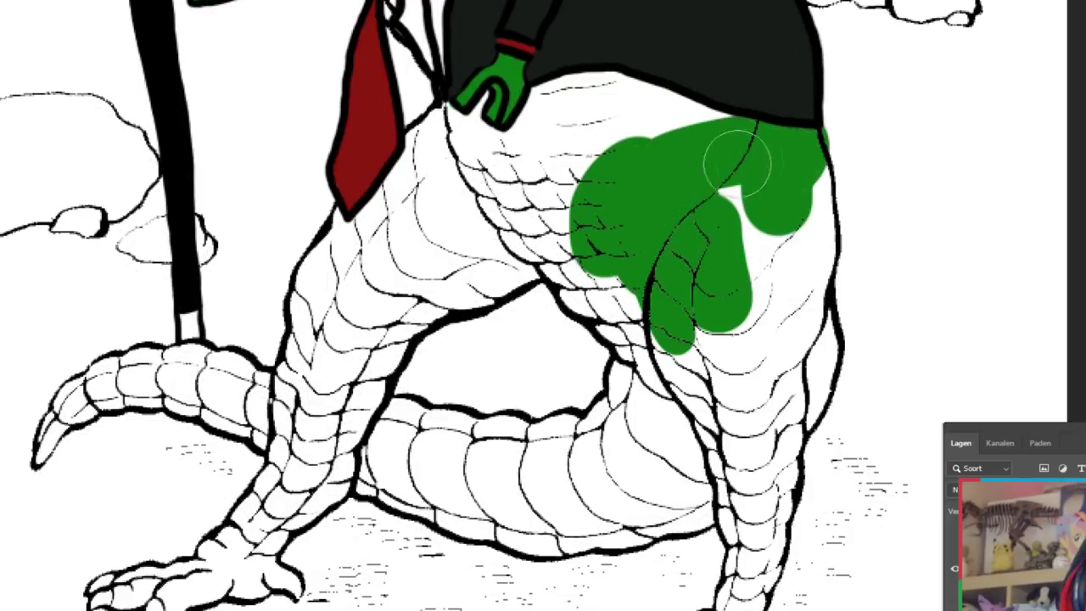
pyautogui.hotkey('ctrl', 'z')
pyautogui.moveTo(768, 127); pyautogui.dragTo(759, 543)
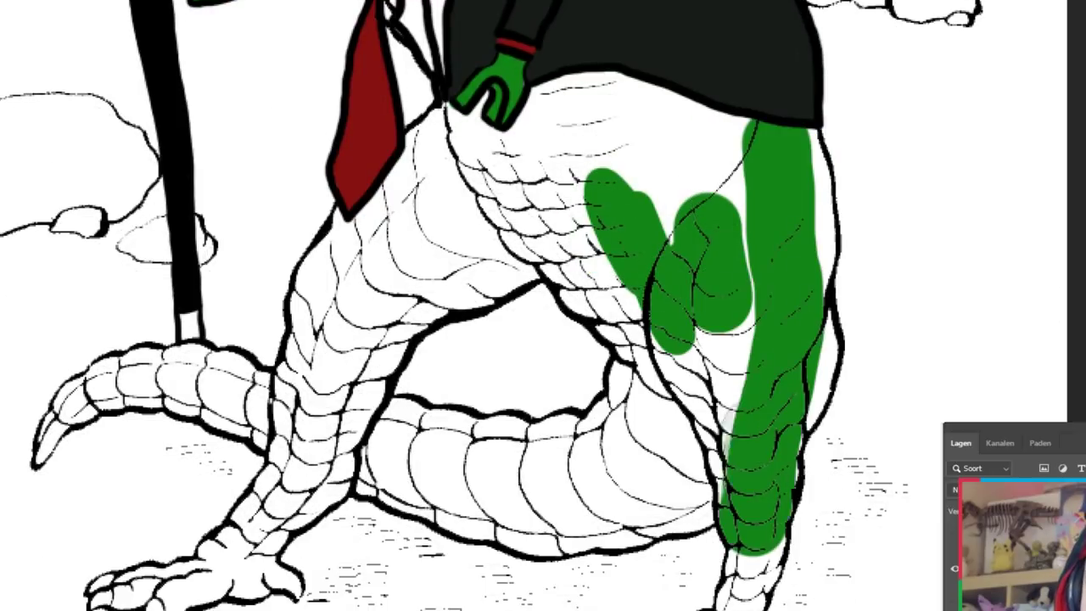
pyautogui.moveTo(687, 246); pyautogui.dragTo(526, 509)
pyautogui.moveTo(644, 424)
pyautogui.mouseDown()
pyautogui.moveTo(747, 316)
pyautogui.moveTo(288, 492)
pyautogui.mouseUp()
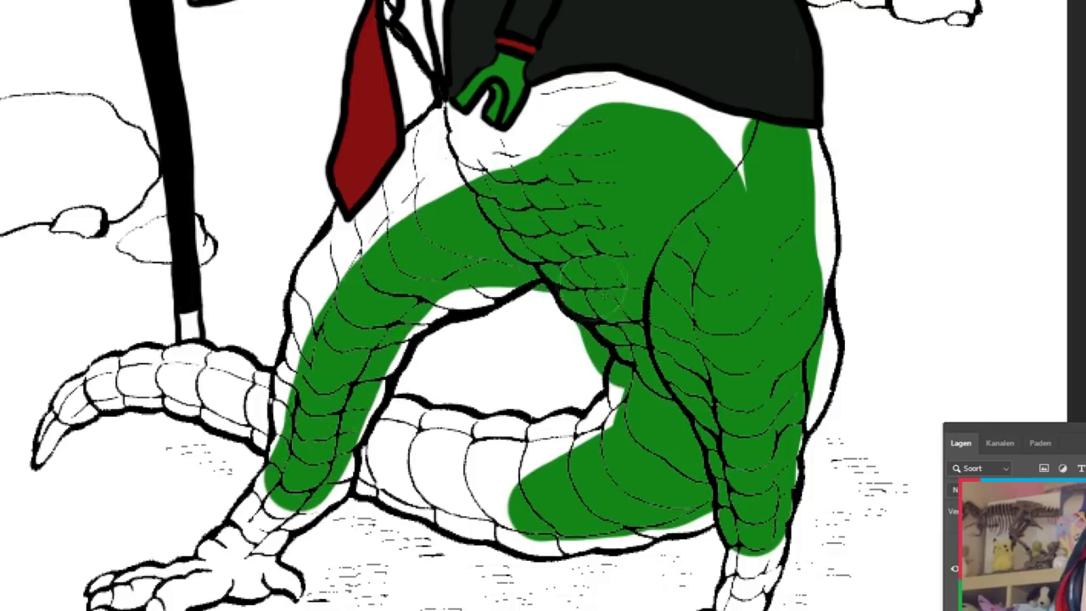
pyautogui.hotkey('ctrl', 'z')
pyautogui.moveTo(475, 254)
pyautogui.mouseDown()
pyautogui.moveTo(738, 327)
pyautogui.moveTo(522, 119)
pyautogui.moveTo(288, 475)
pyautogui.mouseUp()
pyautogui.moveTo(509, 246); pyautogui.dragTo(288, 483)
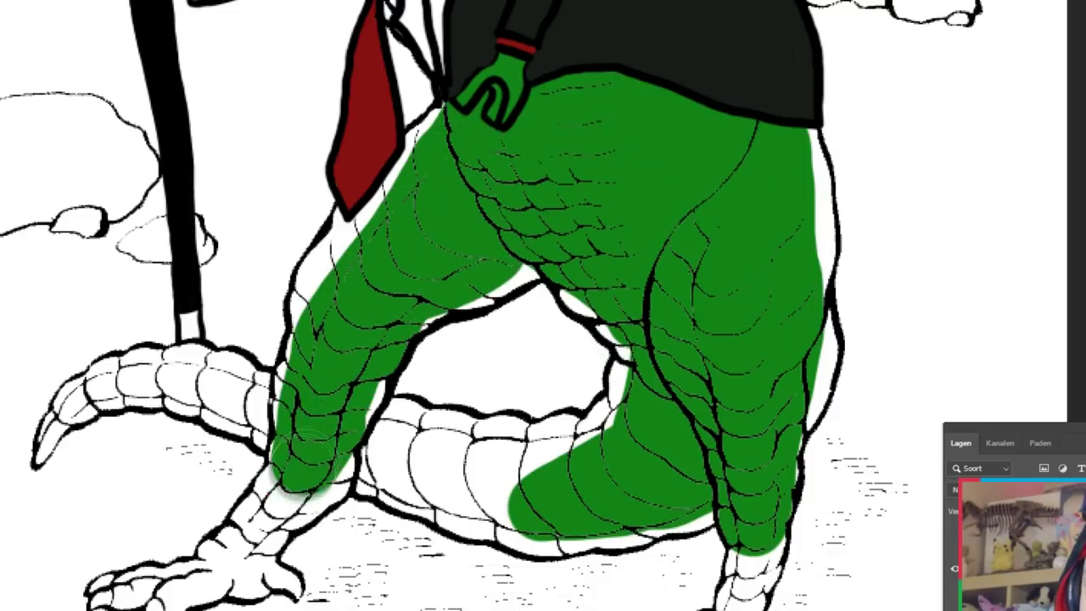
# - Paint a solid green stroke along the tail, redoing it until clean
pyautogui.moveTo(551, 435); pyautogui.dragTo(136, 386)
pyautogui.hotkey('ctrl', 'z')
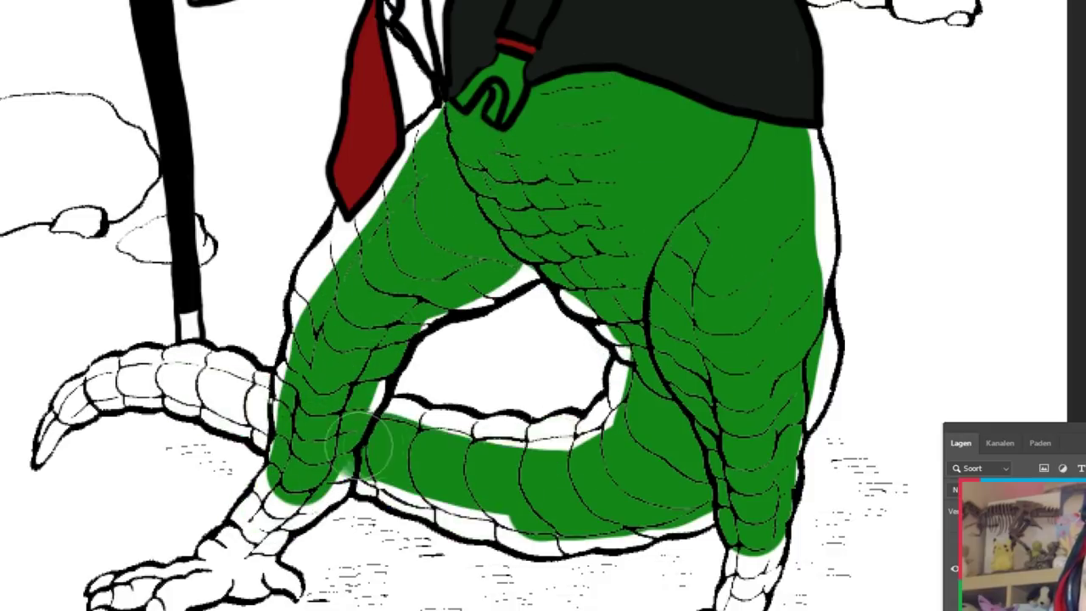
pyautogui.moveTo(594, 424); pyautogui.dragTo(144, 381)
pyautogui.hotkey('ctrl', 'z')
pyautogui.moveTo(501, 471); pyautogui.dragTo(182, 382)
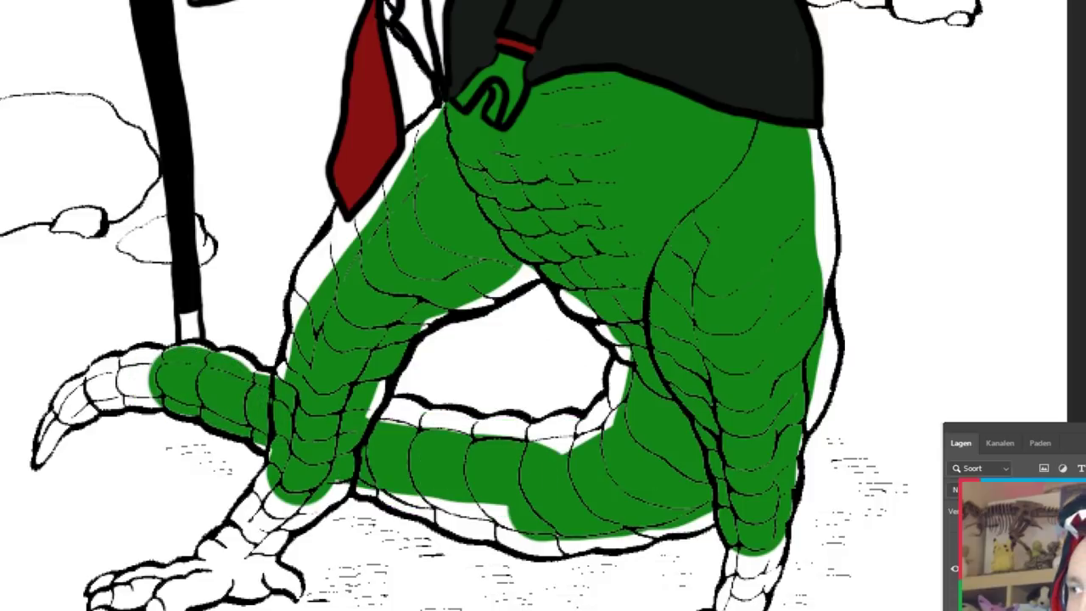
pyautogui.rightClick(153, 315)
pyautogui.press('Return')
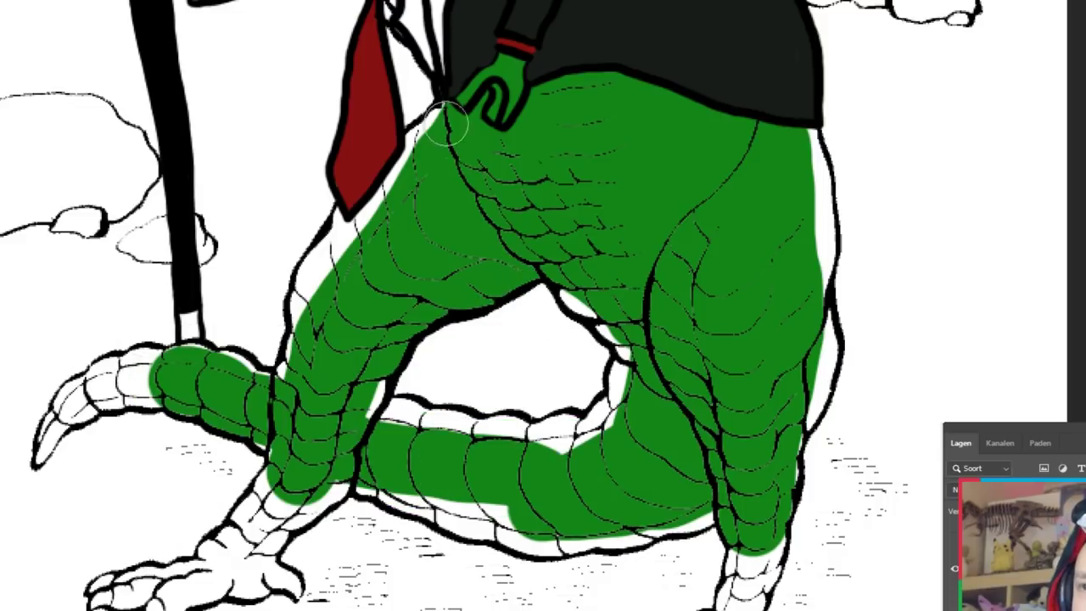
# - Paint the leg's left edge green up to the thigh, undoing misplaced strokes
pyautogui.moveTo(450, 119); pyautogui.dragTo(293, 314)
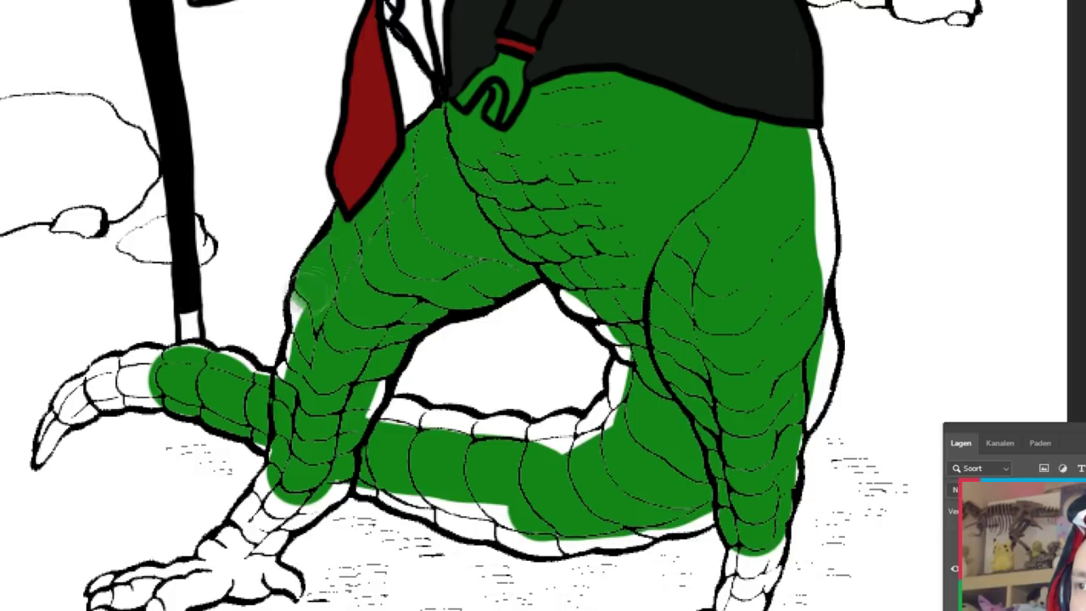
pyautogui.hotkey('ctrl', 'z')
pyautogui.moveTo(424, 152); pyautogui.dragTo(292, 373)
pyautogui.hotkey('ctrl', 'z')
pyautogui.moveTo(424, 153); pyautogui.dragTo(302, 334)
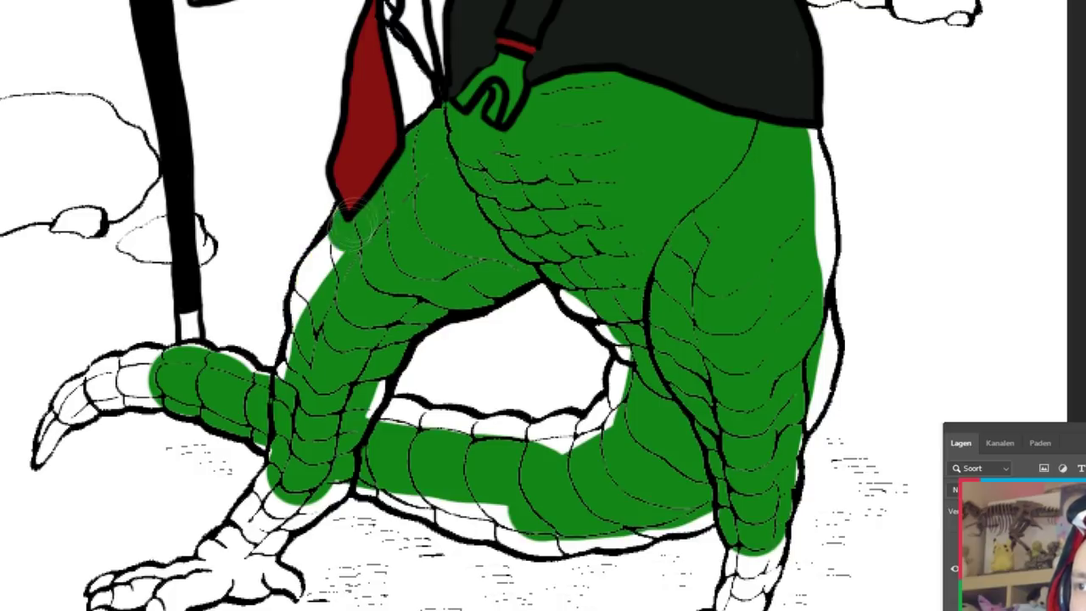
pyautogui.hotkey('ctrl', 'z')
pyautogui.moveTo(424, 127); pyautogui.dragTo(293, 314)
pyautogui.hotkey('ctrl', 'z')
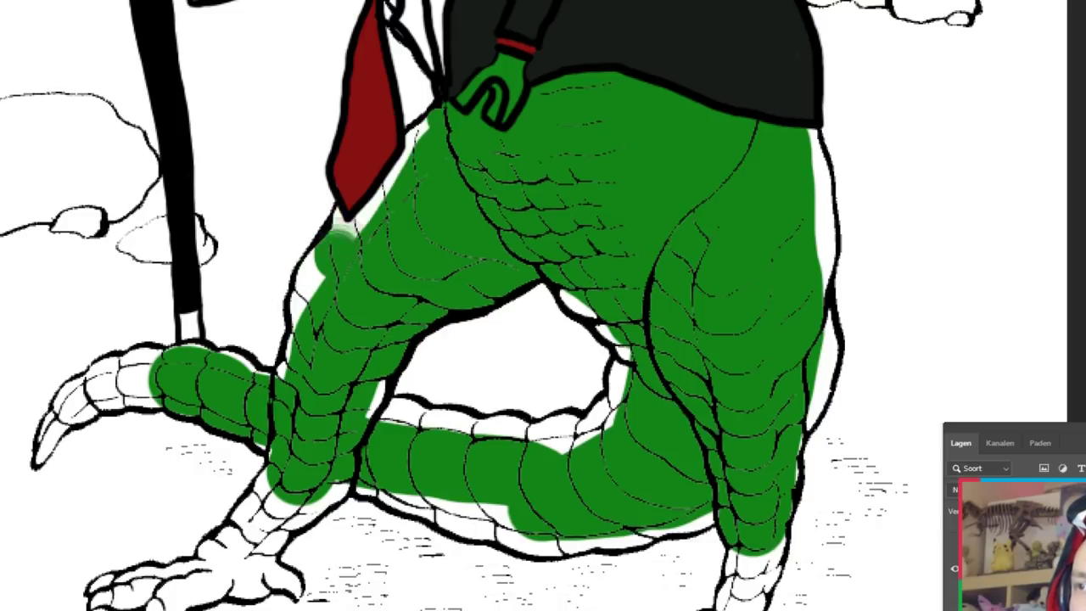
pyautogui.moveTo(425, 123)
pyautogui.mouseDown()
pyautogui.moveTo(332, 263)
pyautogui.moveTo(296, 398)
pyautogui.moveTo(450, 428)
pyautogui.mouseUp()
# - Fill the tail's upper edge green and extend it toward the tip
pyautogui.hotkey('ctrl', 'z')
pyautogui.moveTo(373, 403)
pyautogui.mouseDown()
pyautogui.moveTo(434, 431)
pyautogui.moveTo(564, 441)
pyautogui.mouseUp()
pyautogui.hotkey('ctrl', 'z')
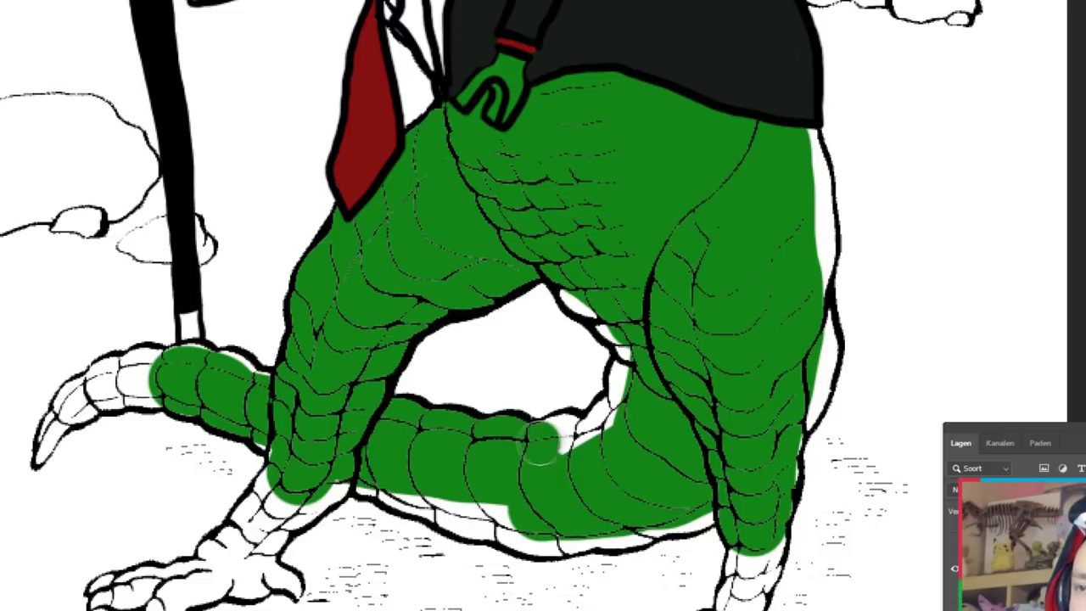
pyautogui.moveTo(441, 429); pyautogui.dragTo(631, 399)
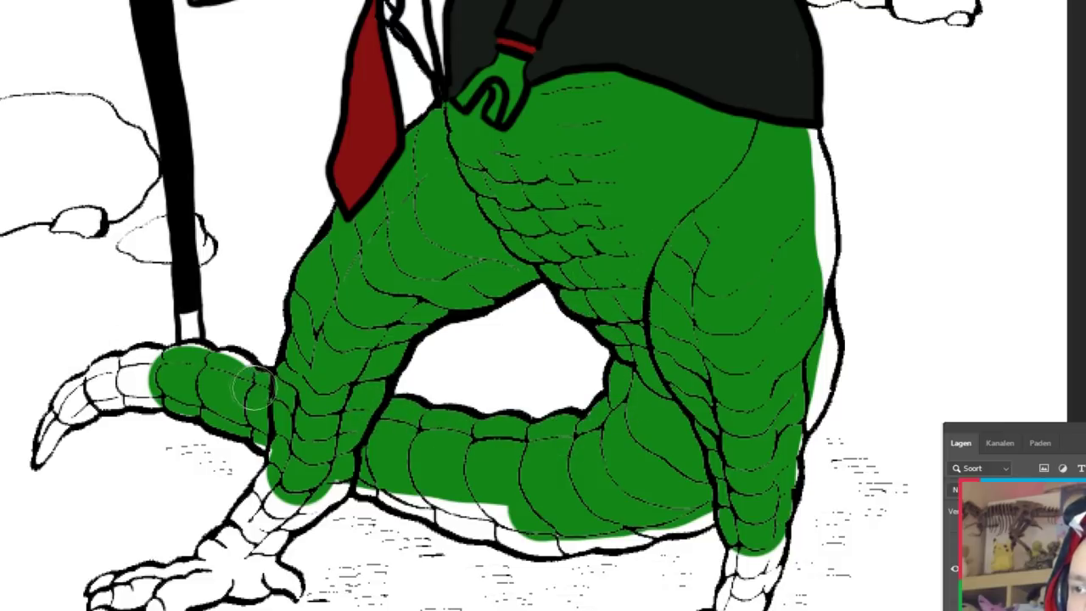
pyautogui.moveTo(253, 386); pyautogui.dragTo(89, 381)
pyautogui.hotkey('ctrl', 'z')
pyautogui.hotkey('ctrl', 'z')
pyautogui.moveTo(163, 348); pyautogui.dragTo(59, 412)
pyautogui.hotkey('ctrl', 'z')
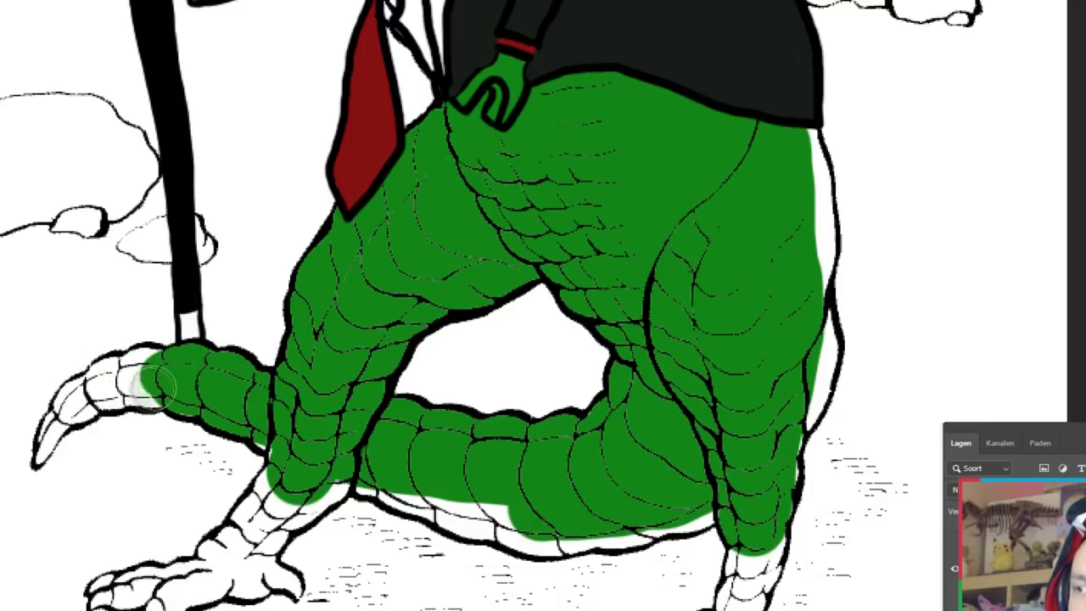
pyautogui.moveTo(153, 386); pyautogui.dragTo(85, 398)
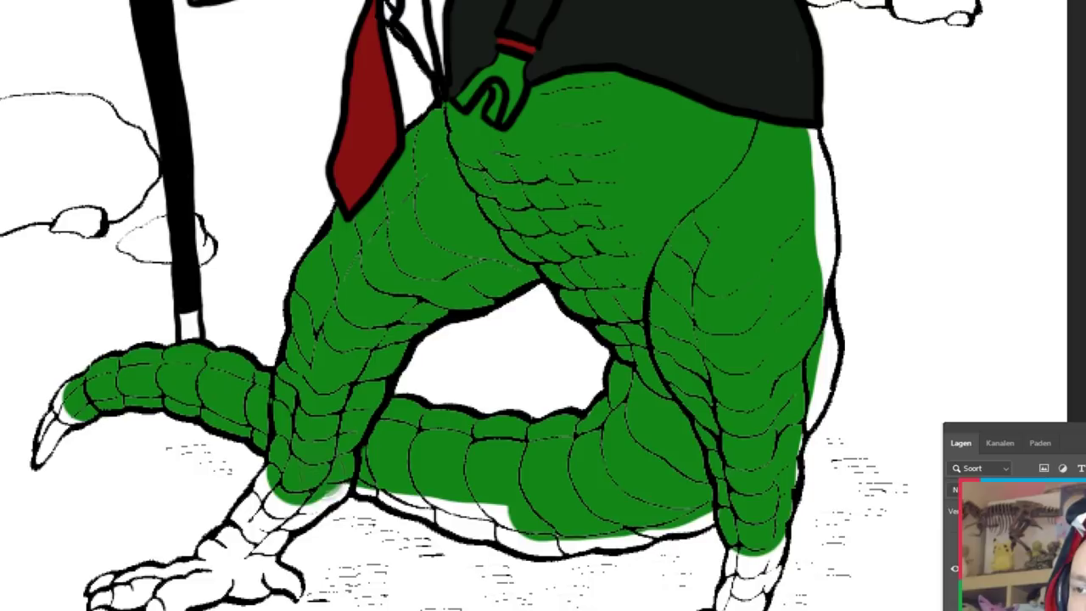
# - Fill the white gaps on the lower leg, foot, below the knee and right thigh green
pyautogui.moveTo(301, 497)
pyautogui.mouseDown()
pyautogui.moveTo(157, 594)
pyautogui.moveTo(212, 575)
pyautogui.mouseUp()
pyautogui.hotkey('ctrl', 'z')
pyautogui.moveTo(328, 473); pyautogui.dragTo(254, 564)
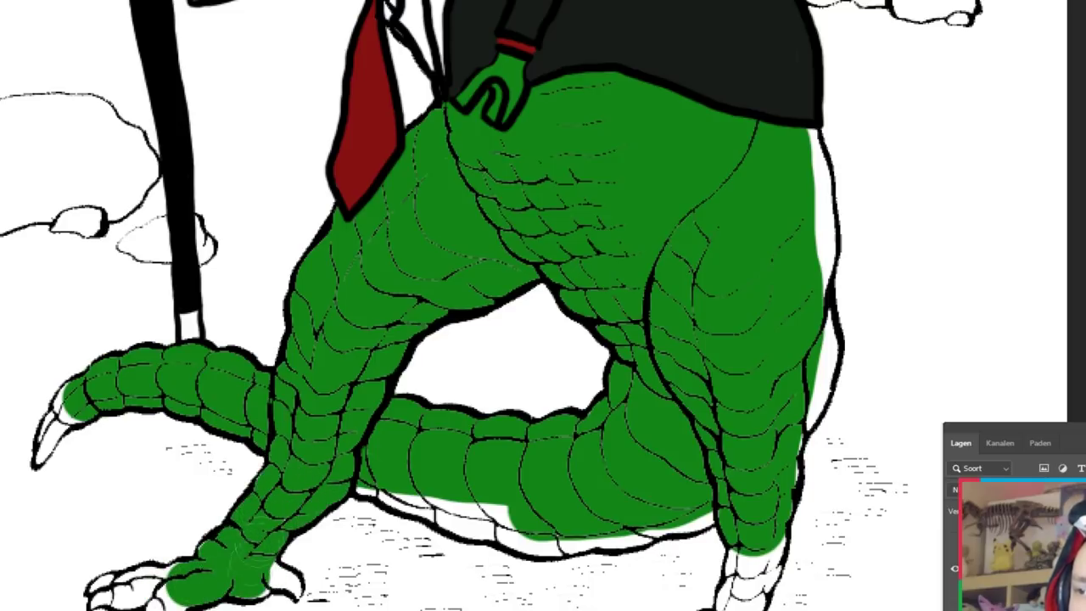
pyautogui.moveTo(399, 477); pyautogui.dragTo(594, 543)
pyautogui.hotkey('ctrl', 'z')
pyautogui.moveTo(364, 488)
pyautogui.mouseDown()
pyautogui.moveTo(509, 534)
pyautogui.moveTo(713, 504)
pyautogui.moveTo(662, 530)
pyautogui.moveTo(390, 492)
pyautogui.moveTo(542, 522)
pyautogui.moveTo(678, 508)
pyautogui.mouseUp()
pyautogui.hotkey('ctrl', 'z')
pyautogui.hotkey('ctrl', 'z')
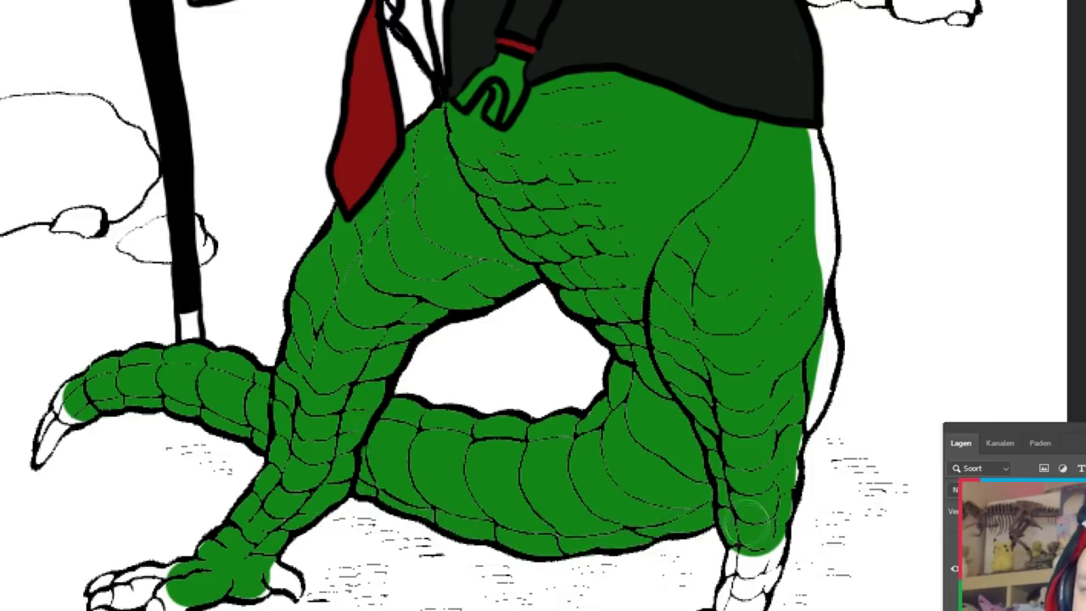
pyautogui.moveTo(749, 511)
pyautogui.mouseDown()
pyautogui.moveTo(743, 585)
pyautogui.moveTo(757, 520)
pyautogui.mouseUp()
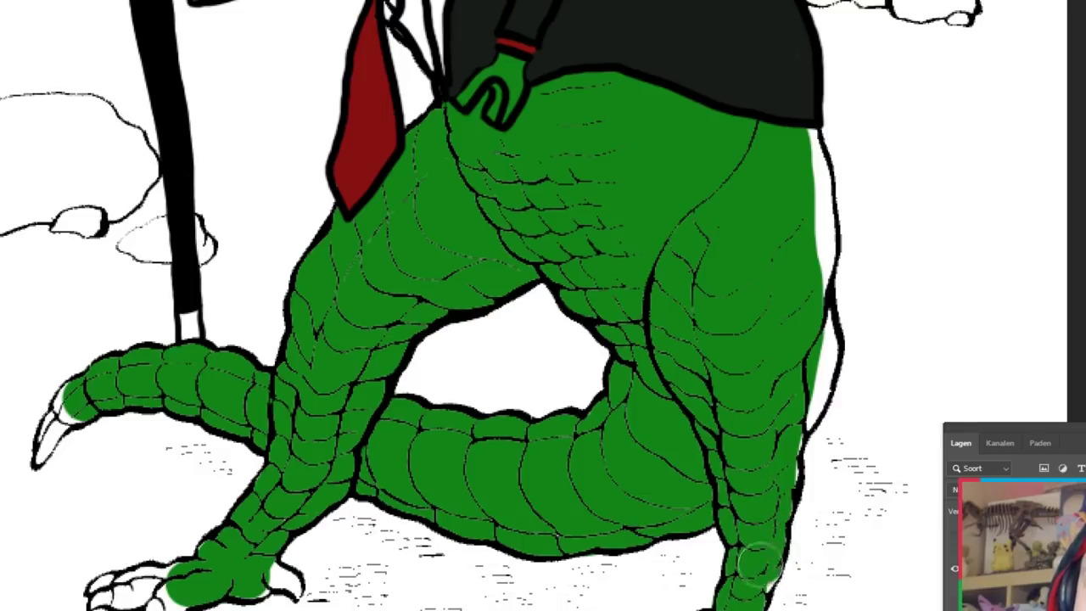
pyautogui.scroll(-2, 757, 564)
pyautogui.scroll(2, 783, 407)
pyautogui.moveTo(785, 428)
pyautogui.mouseDown()
pyautogui.moveTo(818, 356)
pyautogui.moveTo(793, 297)
pyautogui.mouseUp()
# - Finish the right thigh edge and, with a resized brush, paint the left foot's toes green
pyautogui.scroll(2, 695, 375)
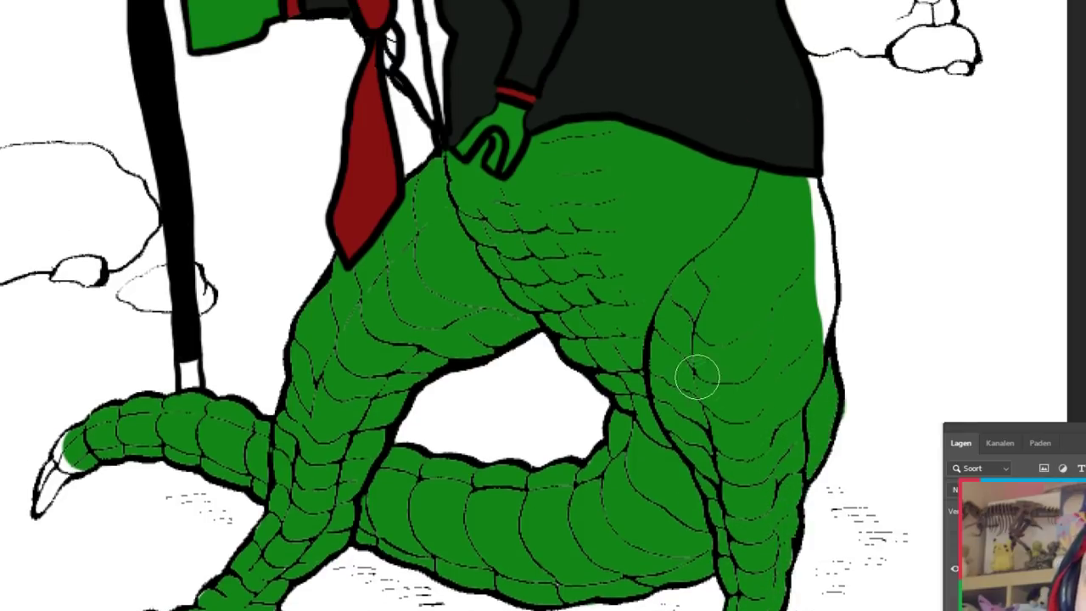
pyautogui.scroll(2, 766, 376)
pyautogui.moveTo(793, 390)
pyautogui.mouseDown()
pyautogui.moveTo(814, 293)
pyautogui.moveTo(788, 243)
pyautogui.moveTo(812, 347)
pyautogui.moveTo(800, 242)
pyautogui.mouseUp()
pyautogui.scroll(-5, 810, 277)
pyautogui.rightClick(543, 428)
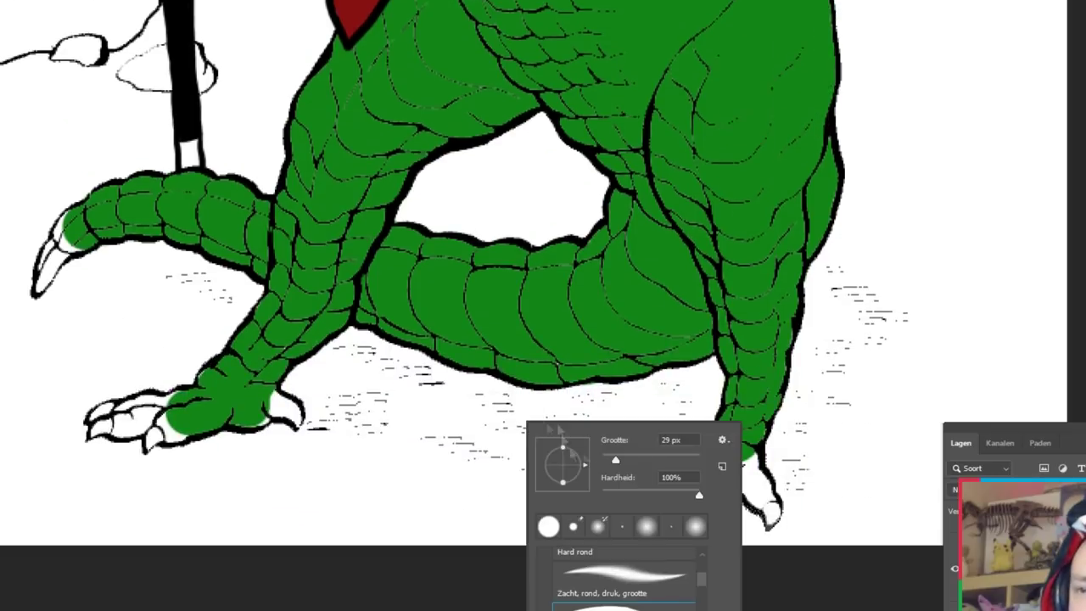
pyautogui.moveTo(704, 475); pyautogui.dragTo(755, 505)
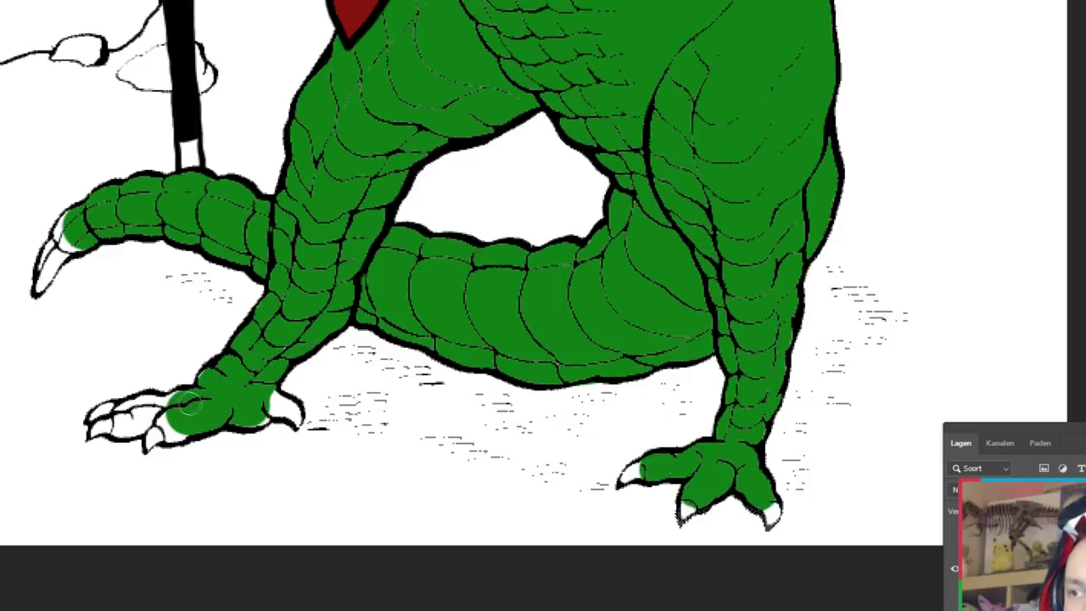
pyautogui.moveTo(190, 405); pyautogui.dragTo(121, 419)
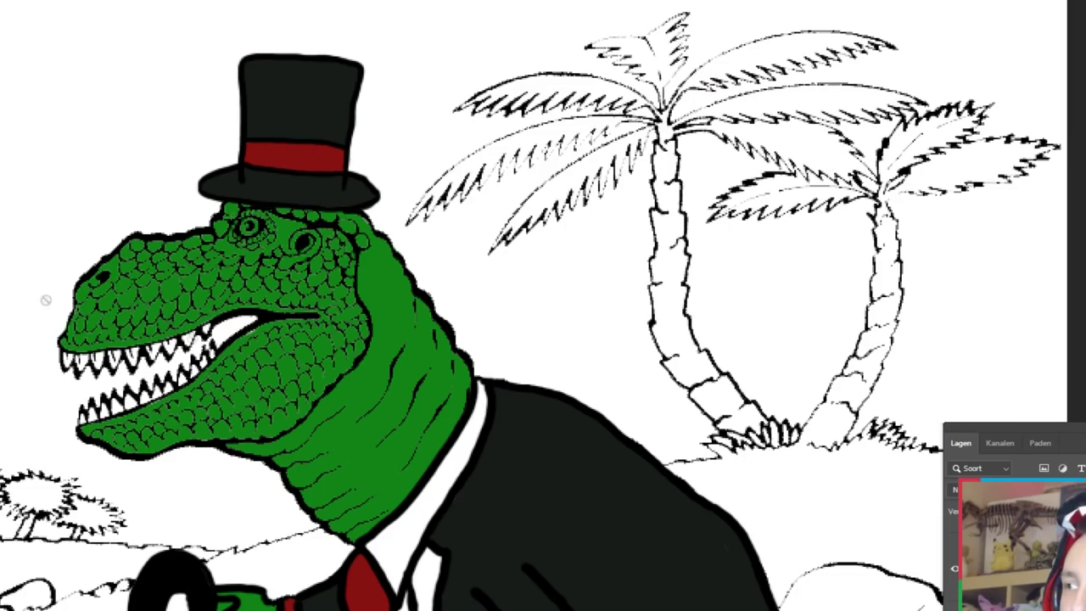
# - Make the dinosaur's eye white
pyautogui.click(246, 322)
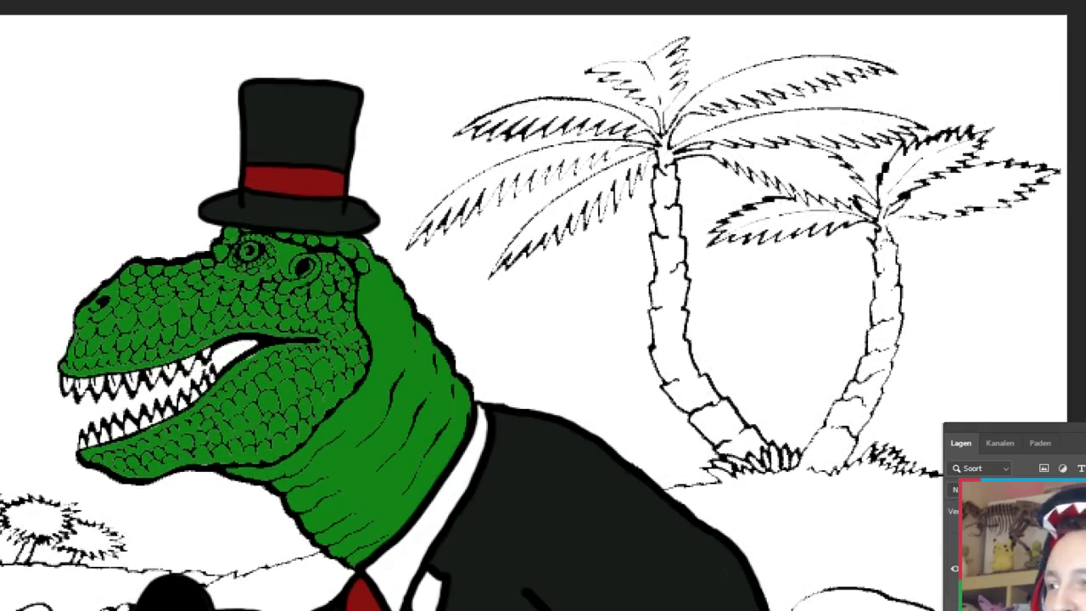
pyautogui.scroll(5, 247, 260)
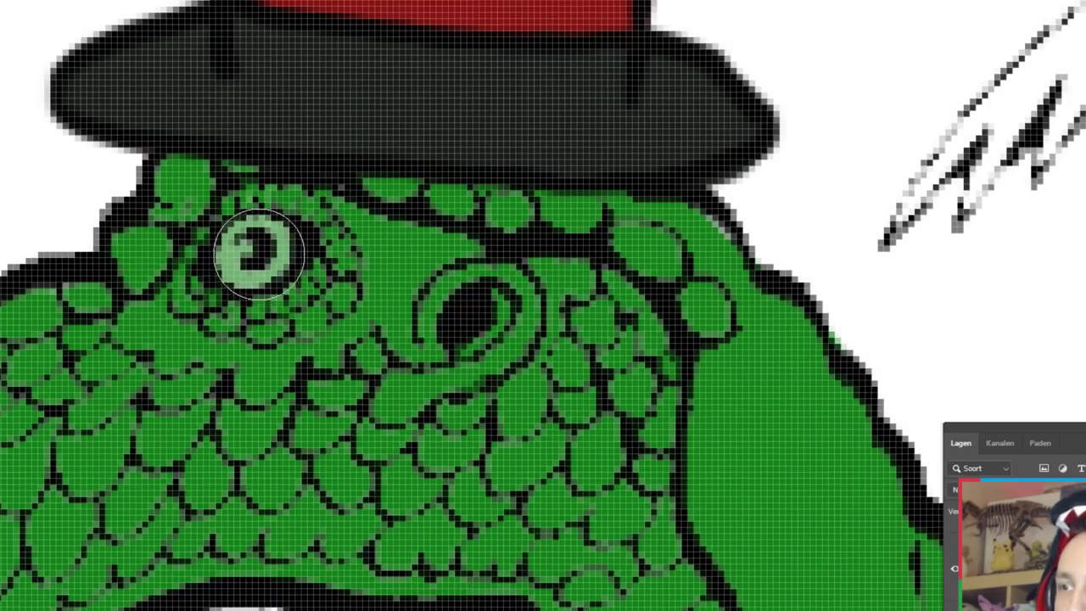
pyautogui.click(258, 252)
# - Paint the white tail tip green, then zoom out to view the whole drawing
pyautogui.scroll(-2, 469, 280)
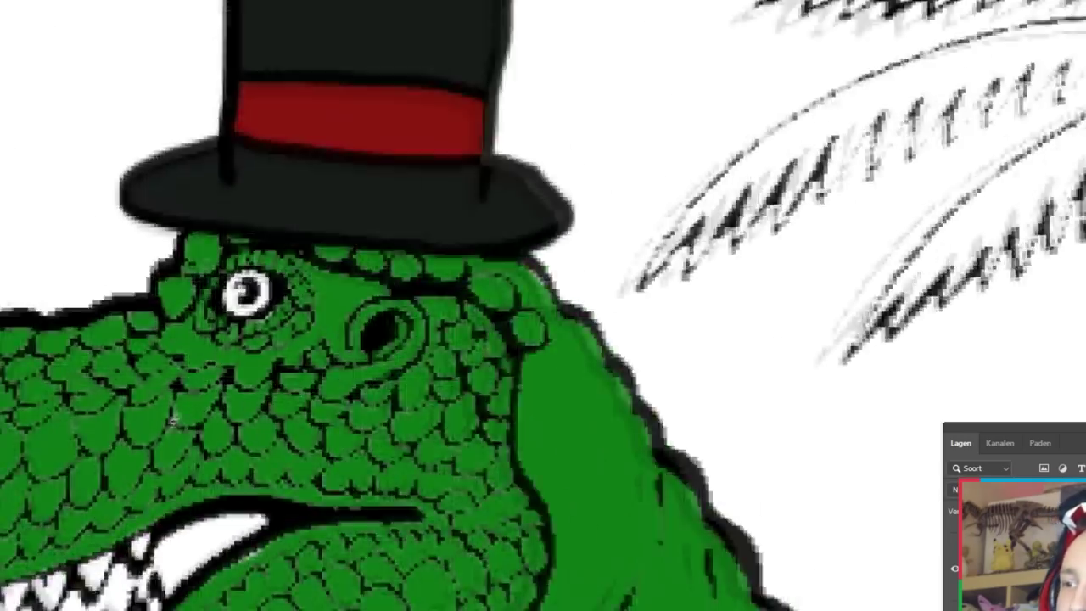
pyautogui.scroll(-2, 469, 280)
pyautogui.scroll(-1, 469, 280)
pyautogui.scroll(-1, 431, 532)
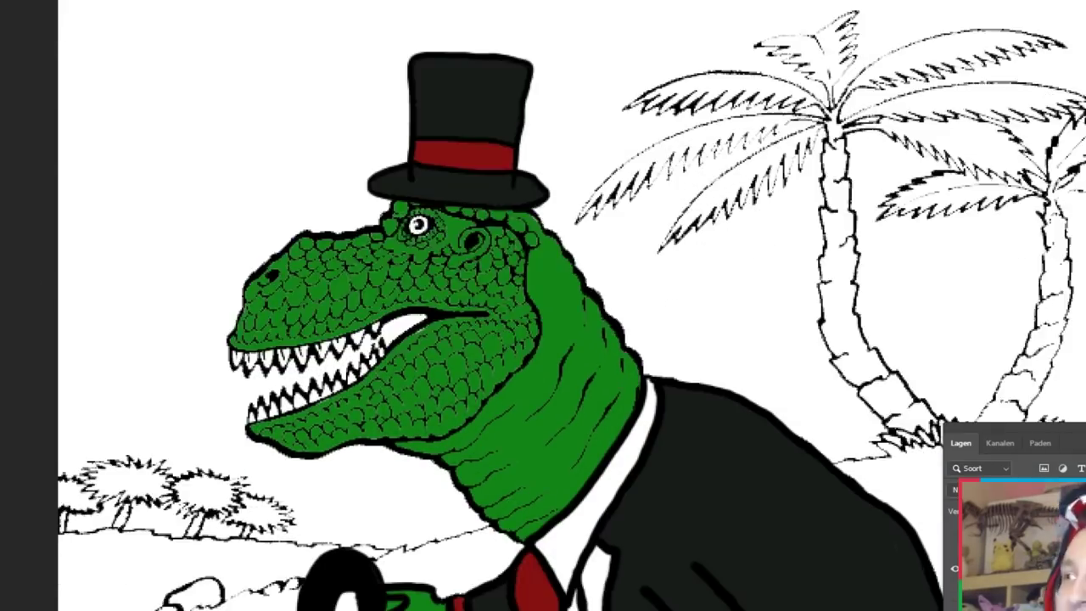
pyautogui.scroll(-2, 431, 532)
pyautogui.scroll(-1, 416, 521)
pyautogui.scroll(3, 402, 514)
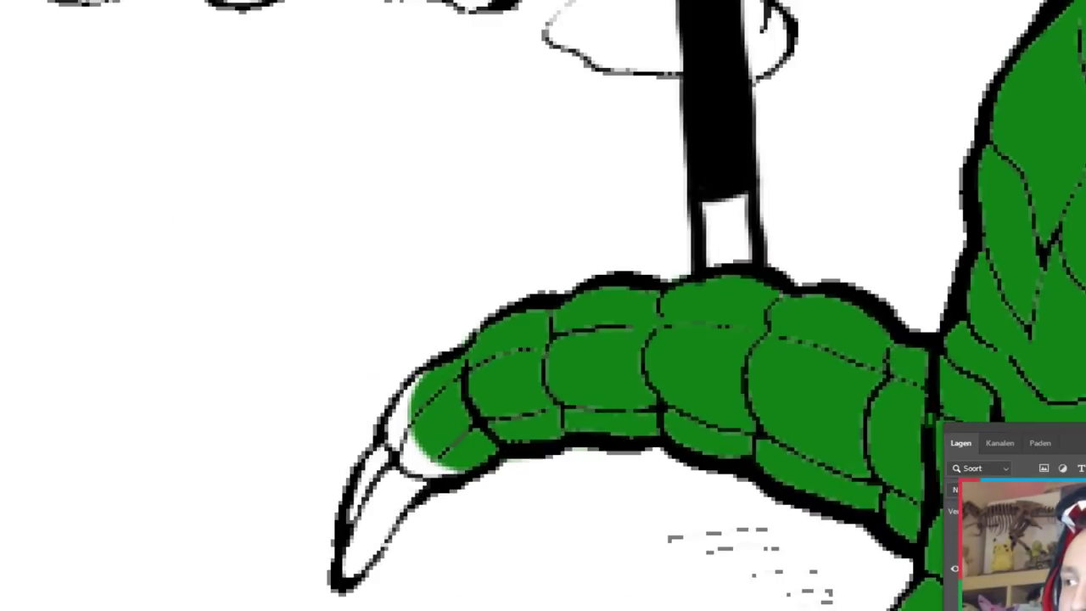
pyautogui.moveTo(450, 450)
pyautogui.mouseDown()
pyautogui.moveTo(407, 484)
pyautogui.moveTo(339, 577)
pyautogui.moveTo(436, 516)
pyautogui.moveTo(300, 568)
pyautogui.moveTo(323, 461)
pyautogui.moveTo(343, 449)
pyautogui.mouseUp()
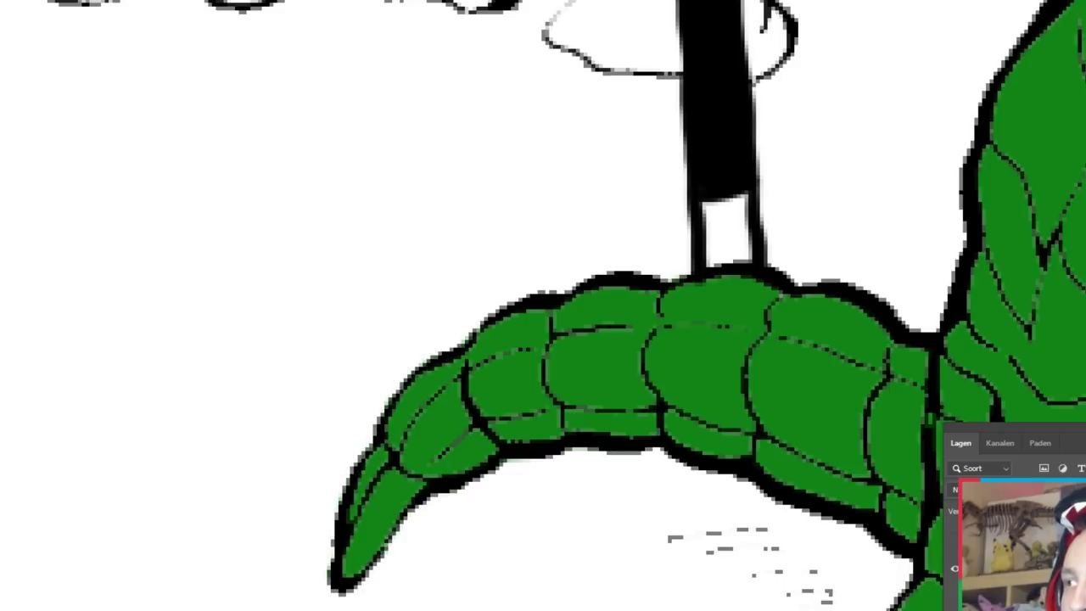
pyautogui.keyDown('alt'); pyautogui.click(650, 480); pyautogui.keyUp('alt')
pyautogui.keyDown('alt'); pyautogui.click(650, 480); pyautogui.keyUp('alt')
pyautogui.press('f')
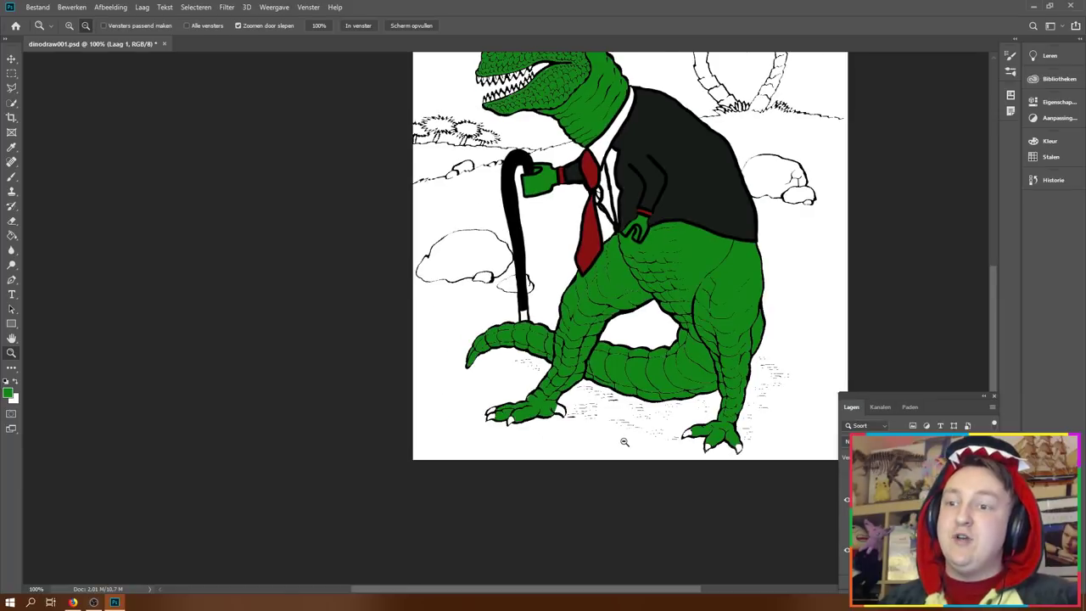
pyautogui.keyDown('alt'); pyautogui.click(637, 439); pyautogui.keyUp('alt')
pyautogui.scroll(1, 645, 438)
pyautogui.scroll(1, 658, 436)
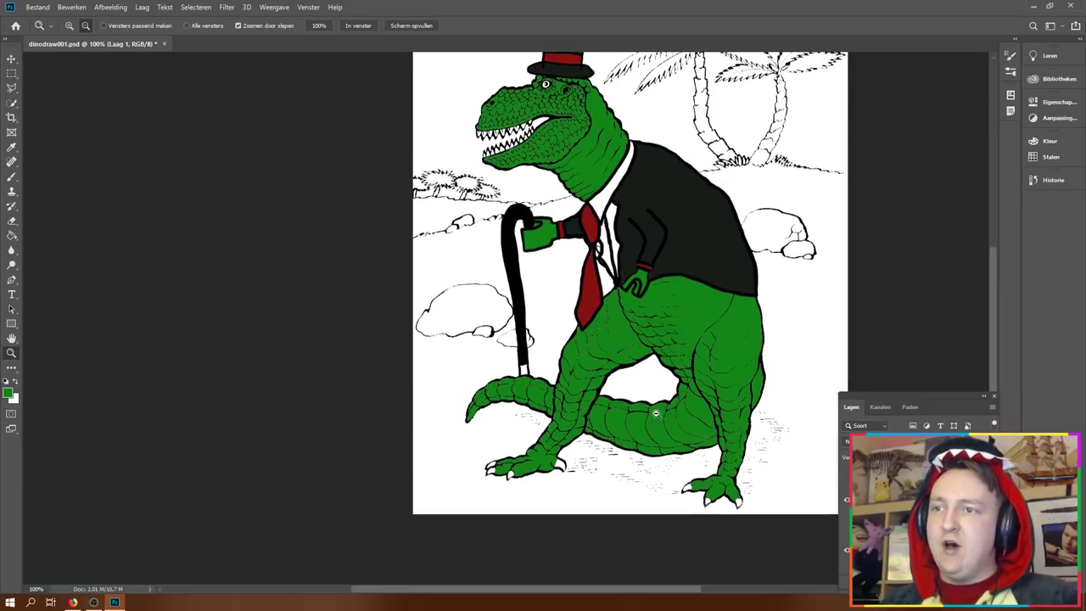
pyautogui.scroll(1, 670, 433)
pyautogui.scroll(1, 676, 434)
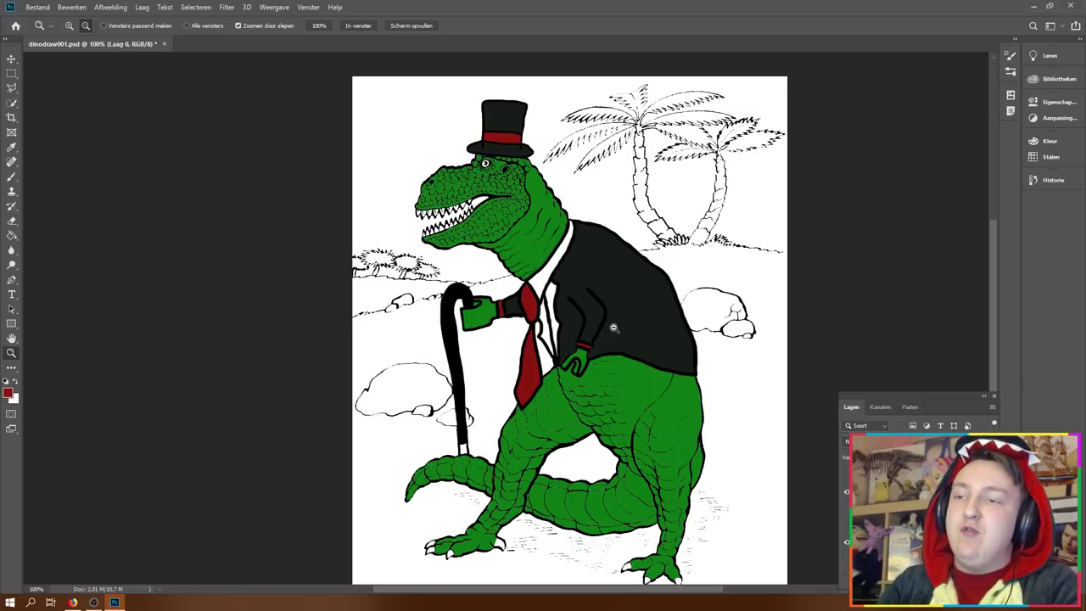
pyautogui.scroll(2, 617, 330)
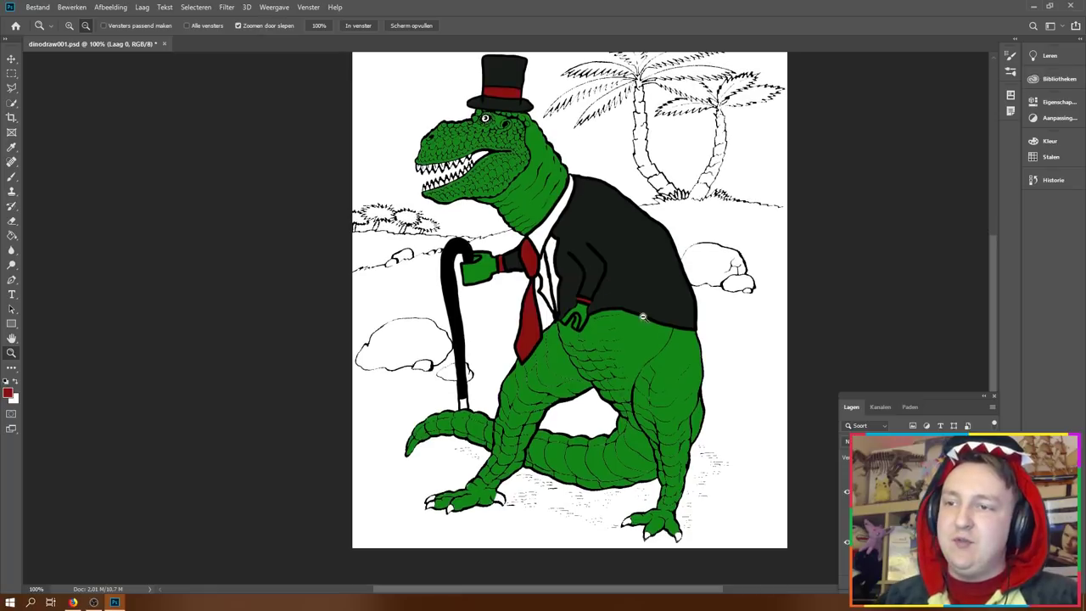
pyautogui.scroll(-3, 622, 332)
pyautogui.scroll(2, 198, 181)
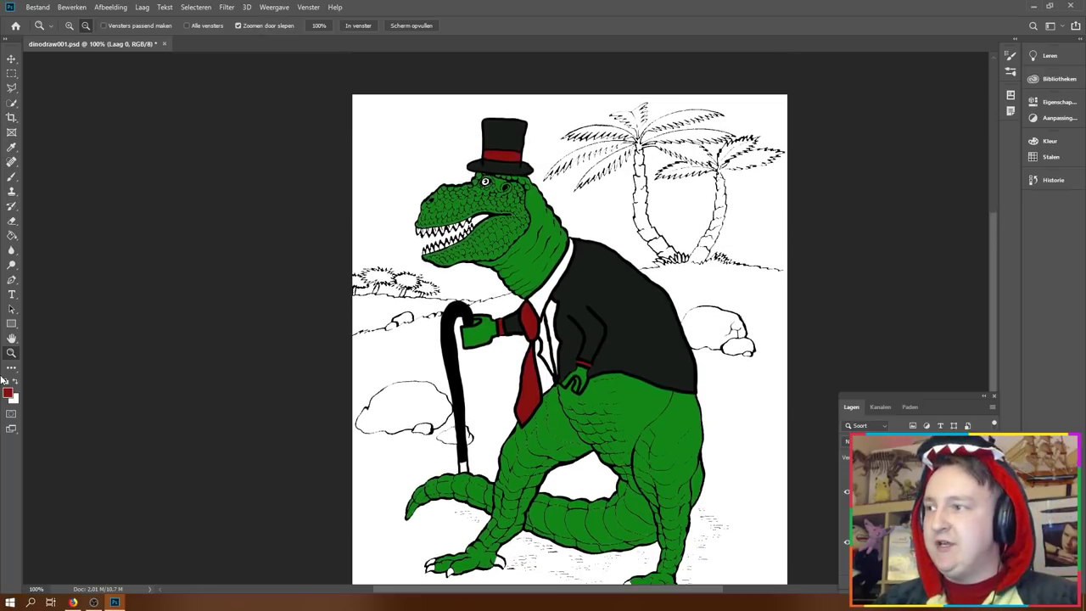
# - Erase the palm trees behind the dinosaur with the Eraser, then pick a light sky blue
pyautogui.click(11, 222)
pyautogui.rightClick(405, 335)
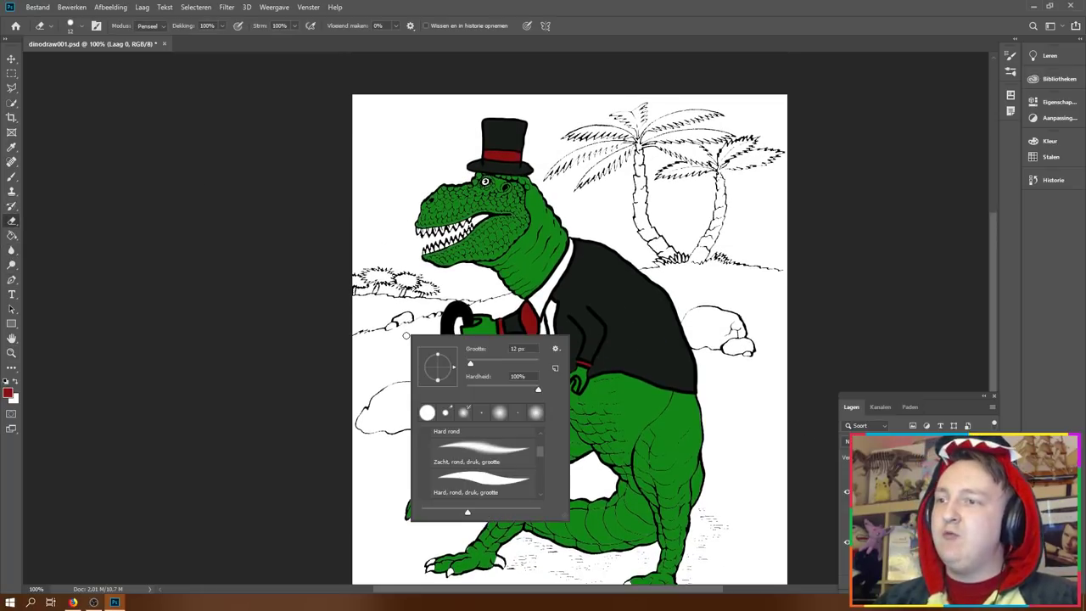
pyautogui.click(1024, 341)
pyautogui.moveTo(694, 119); pyautogui.dragTo(721, 208)
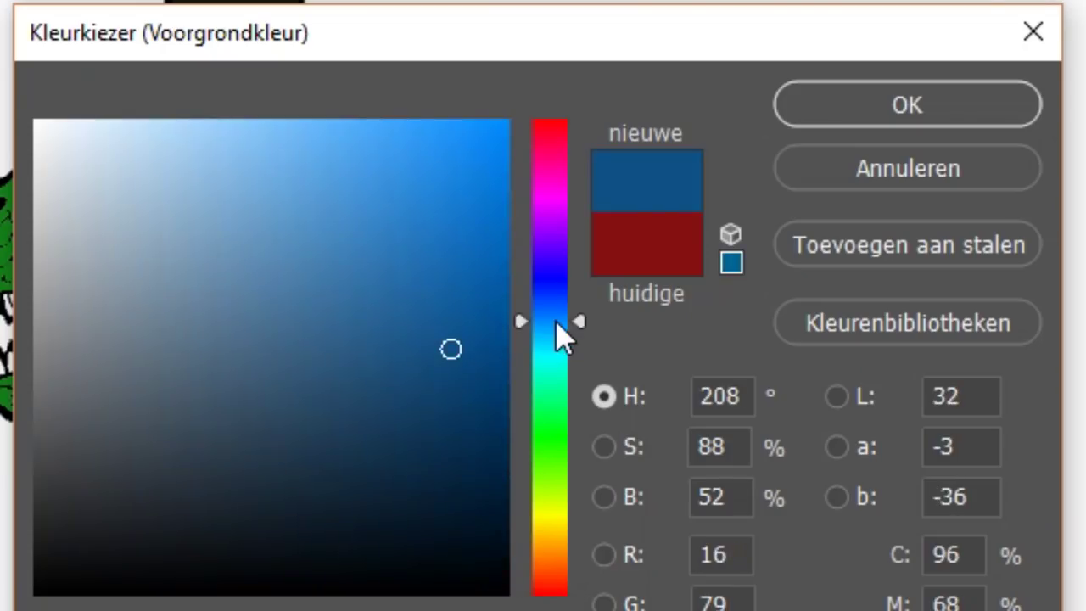
pyautogui.moveTo(450, 349)
pyautogui.mouseDown()
pyautogui.moveTo(451, 225)
pyautogui.moveTo(306, 118)
pyautogui.mouseUp()
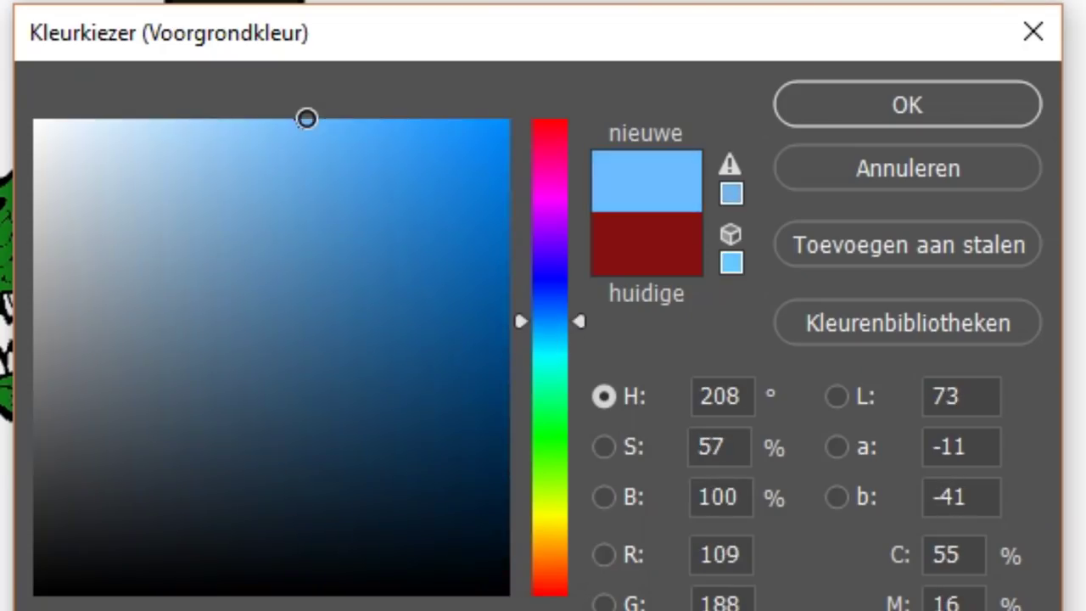
# - Confirm a light sky blue foreground colour and adjust the brush options
pyautogui.moveTo(334, 172); pyautogui.dragTo(351, 128)
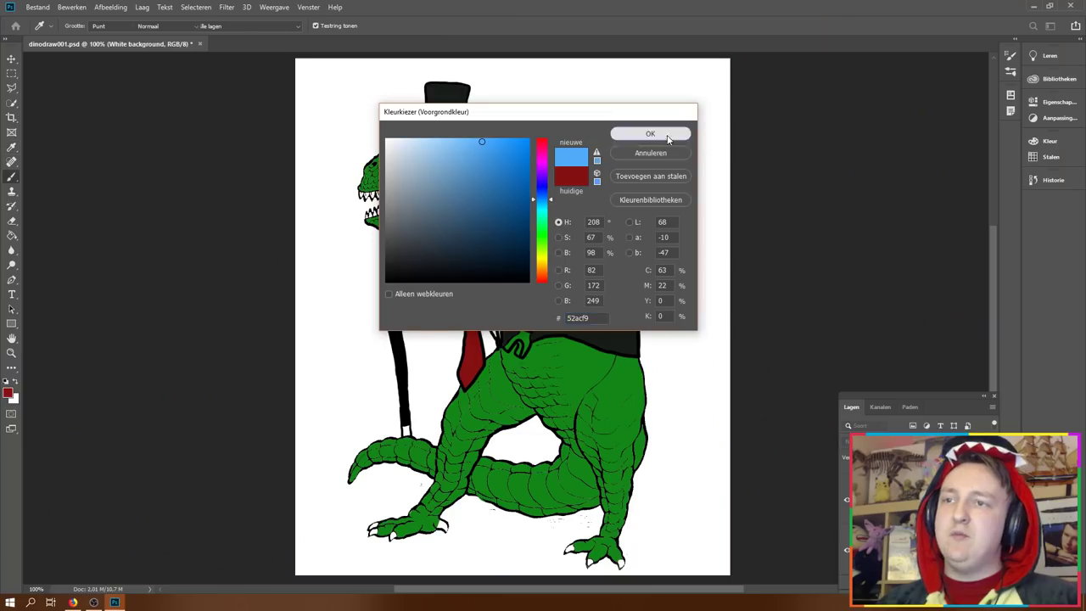
pyautogui.click(649, 133)
pyautogui.rightClick(107, 334)
pyautogui.rightClick(374, 268)
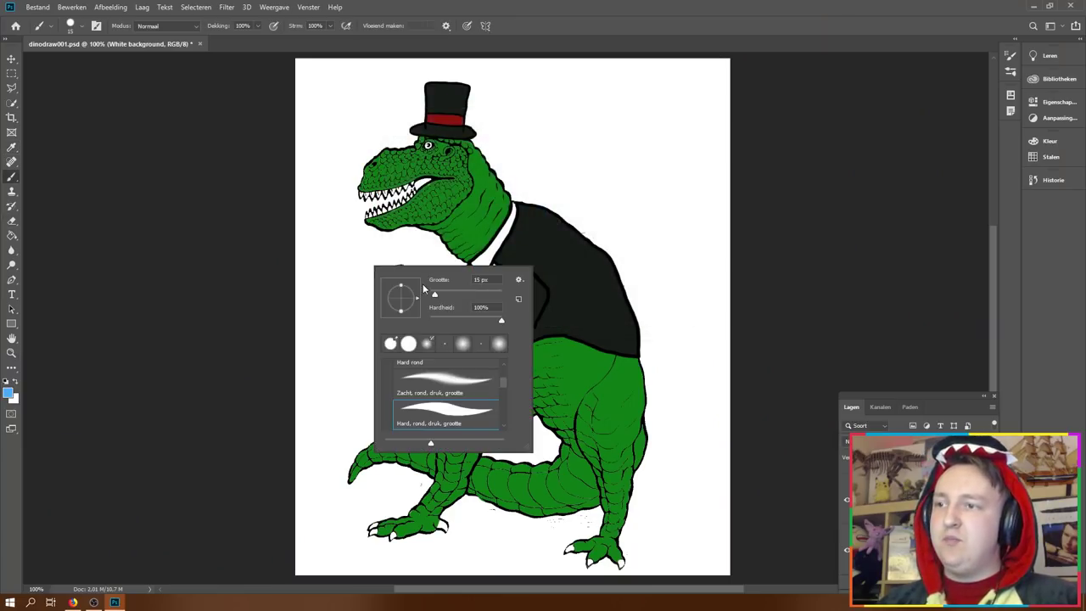
pyautogui.press('Return')
# - Paint broad light-blue sky strokes across the background with a 72 px brush
pyautogui.moveTo(543, 198)
pyautogui.mouseDown()
pyautogui.moveTo(666, 138)
pyautogui.moveTo(387, 90)
pyautogui.moveTo(102, 335)
pyautogui.moveTo(678, 521)
pyautogui.moveTo(339, 572)
pyautogui.mouseUp()
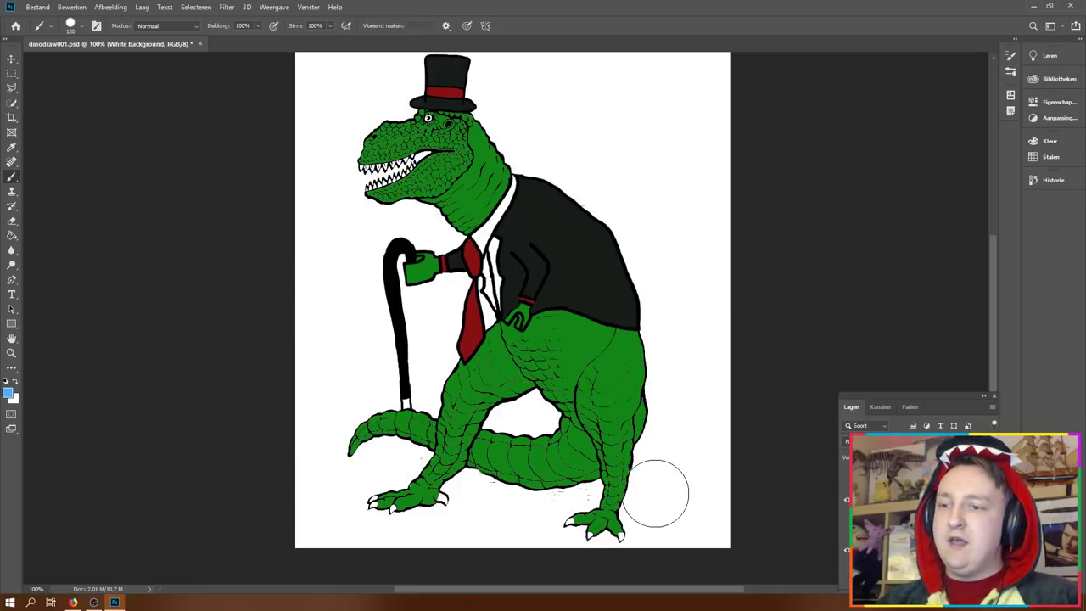
pyautogui.moveTo(654, 492)
pyautogui.mouseDown()
pyautogui.moveTo(255, 456)
pyautogui.moveTo(208, 311)
pyautogui.moveTo(670, 268)
pyautogui.mouseUp()
pyautogui.hotkey('ctrl', 'z')
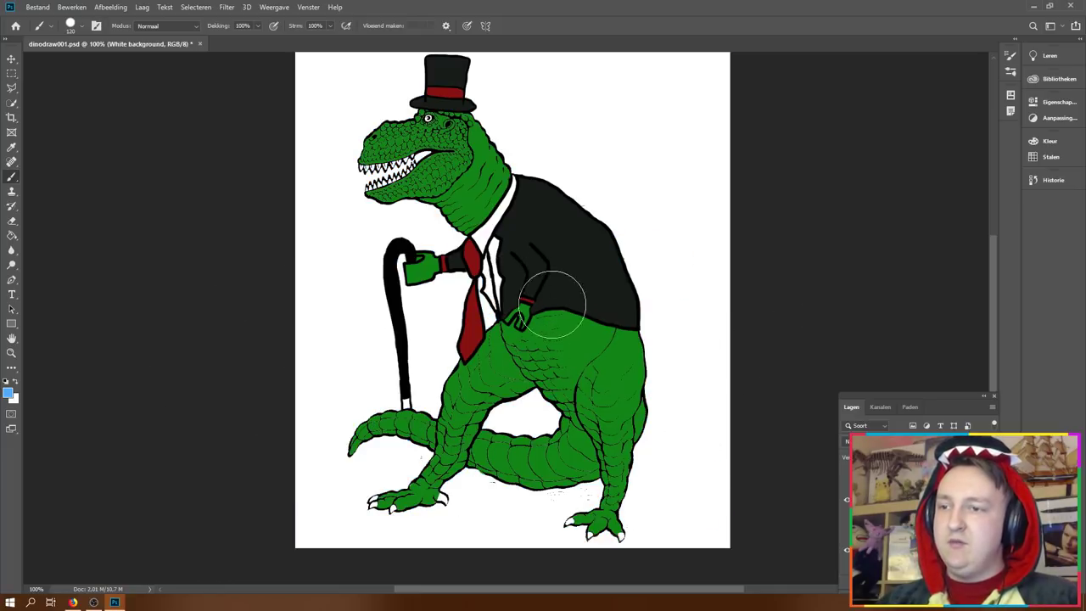
pyautogui.rightClick(668, 314)
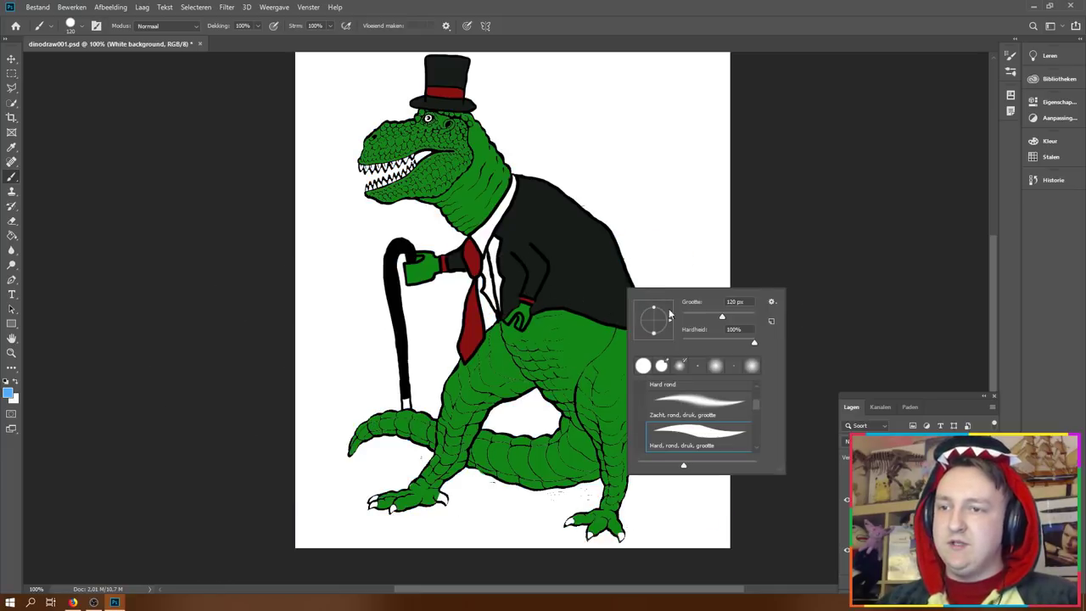
pyautogui.click(996, 331)
pyautogui.moveTo(655, 506)
pyautogui.mouseDown()
pyautogui.moveTo(388, 444)
pyautogui.moveTo(204, 322)
pyautogui.moveTo(729, 182)
pyautogui.moveTo(275, 81)
pyautogui.mouseUp()
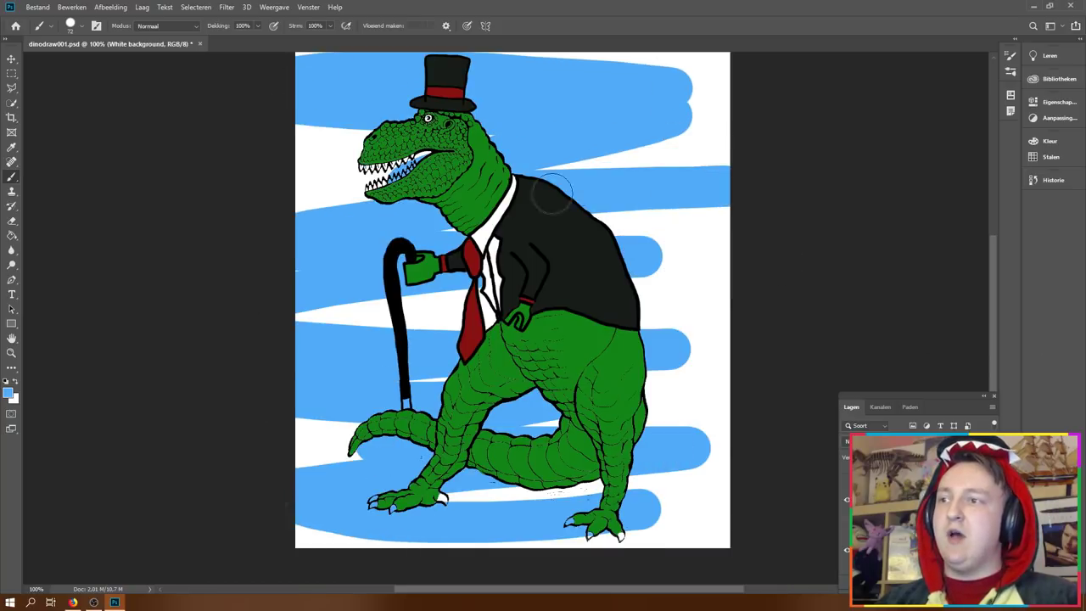
pyautogui.moveTo(713, 161); pyautogui.dragTo(356, 204)
pyautogui.moveTo(791, 269)
pyautogui.mouseDown()
pyautogui.moveTo(306, 323)
pyautogui.moveTo(374, 502)
pyautogui.mouseUp()
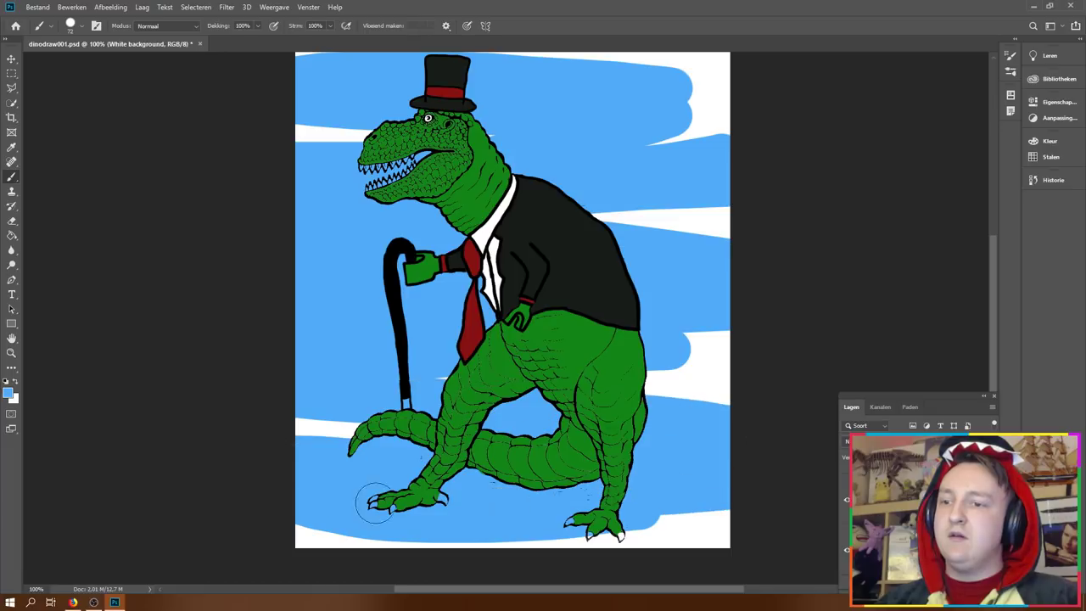
pyautogui.scroll(-2, 279, 241)
# - Paint the upper and lower teeth white, then zoom out with Ctrl+1
pyautogui.scroll(4, 363, 242)
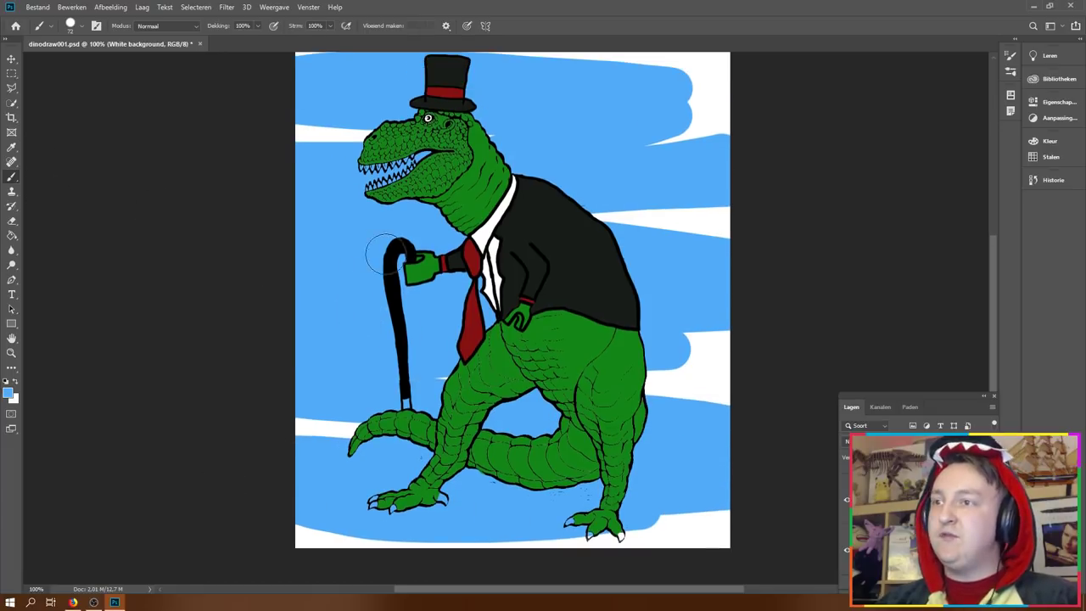
pyautogui.scroll(1, 393, 247)
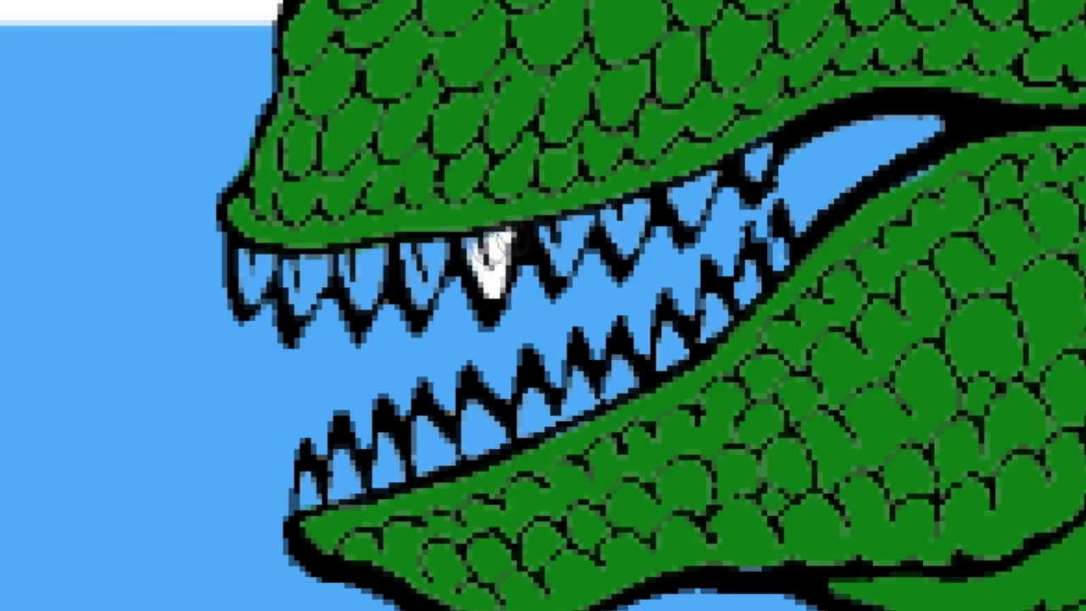
pyautogui.moveTo(389, 213); pyautogui.dragTo(418, 206)
pyautogui.moveTo(708, 195); pyautogui.dragTo(757, 162)
pyautogui.moveTo(475, 272)
pyautogui.mouseDown()
pyautogui.moveTo(386, 265)
pyautogui.moveTo(252, 278)
pyautogui.mouseUp()
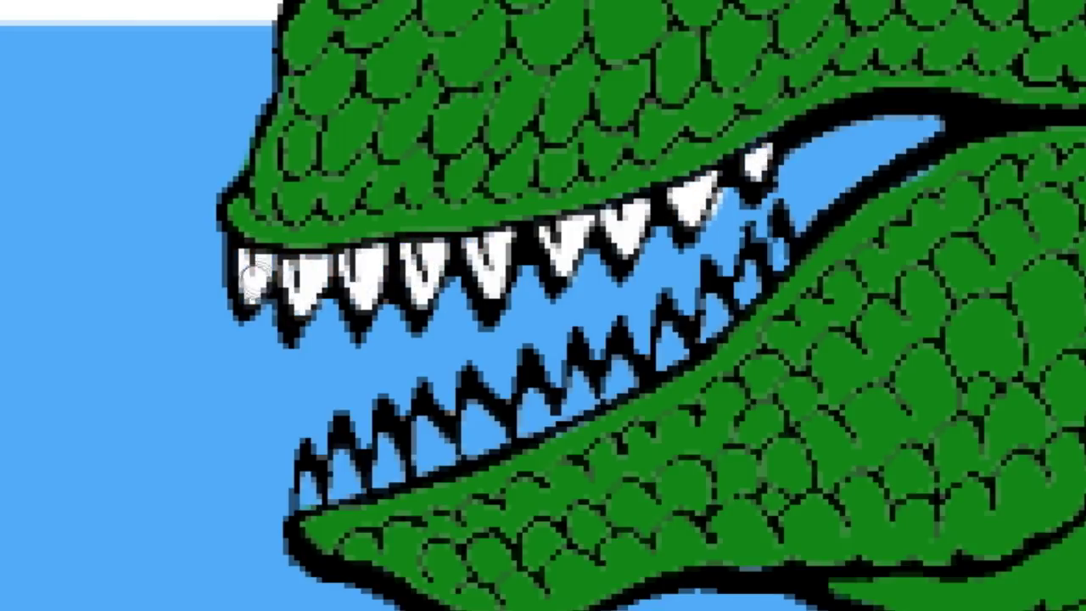
pyautogui.moveTo(306, 500); pyautogui.dragTo(373, 468)
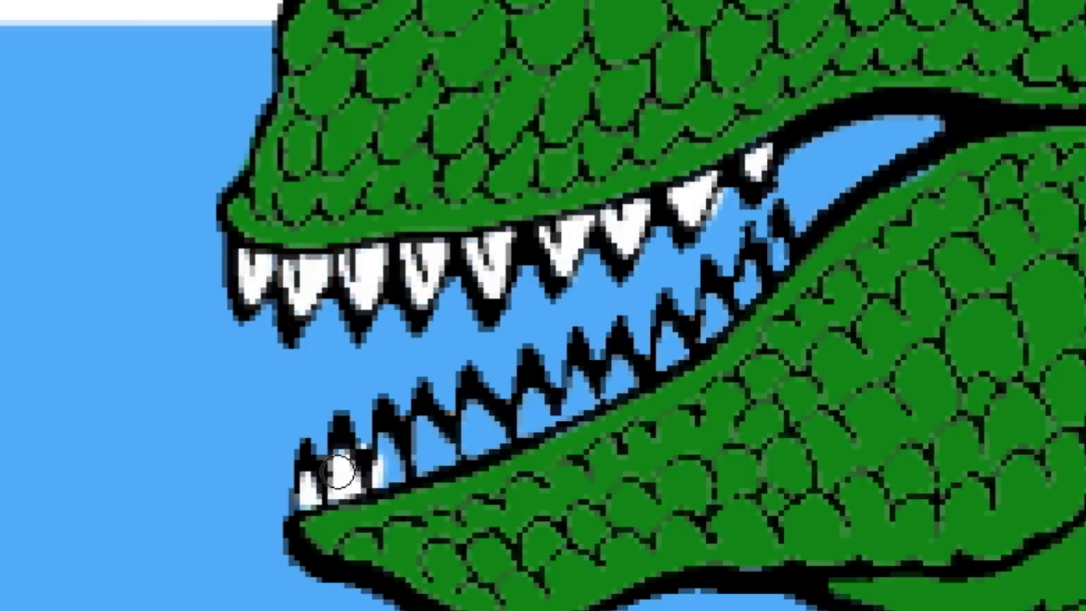
pyautogui.moveTo(382, 462)
pyautogui.mouseDown()
pyautogui.moveTo(670, 356)
pyautogui.moveTo(742, 306)
pyautogui.moveTo(768, 255)
pyautogui.mouseUp()
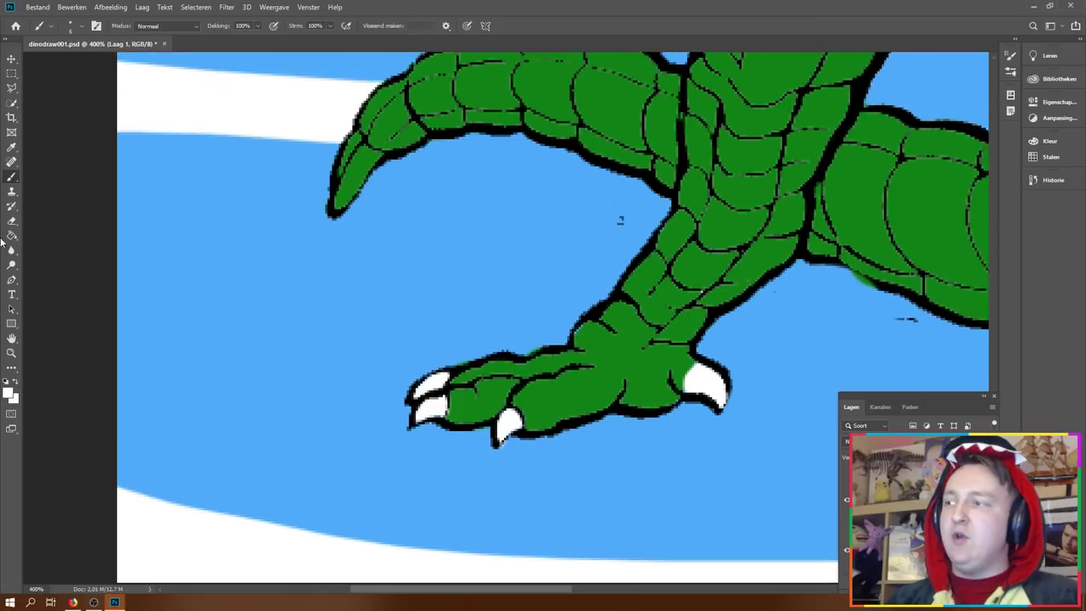
pyautogui.click(12, 353)
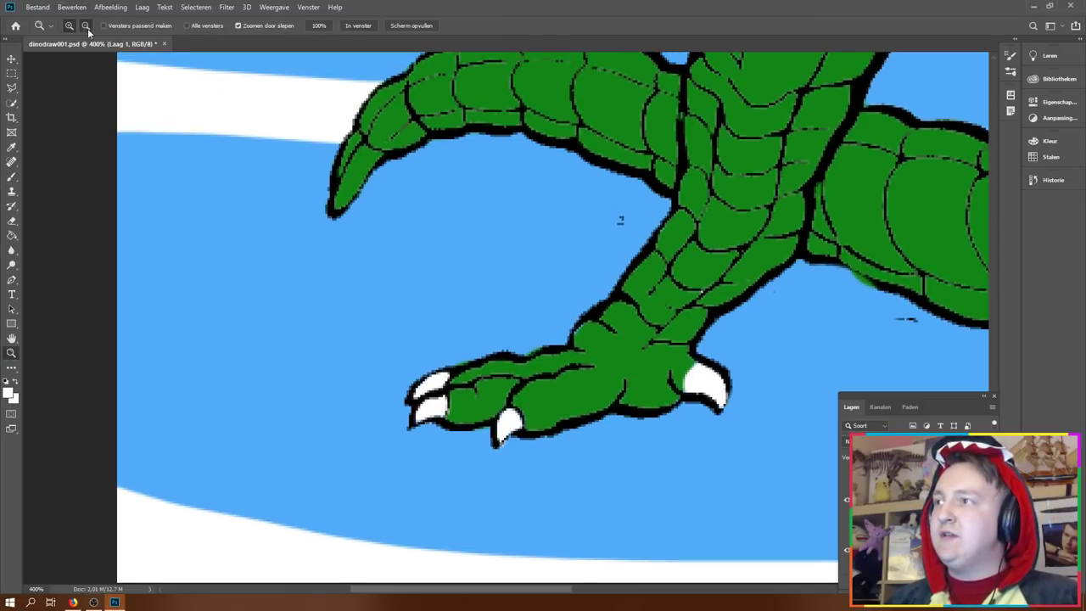
pyautogui.hotkey('ctrl', '1')
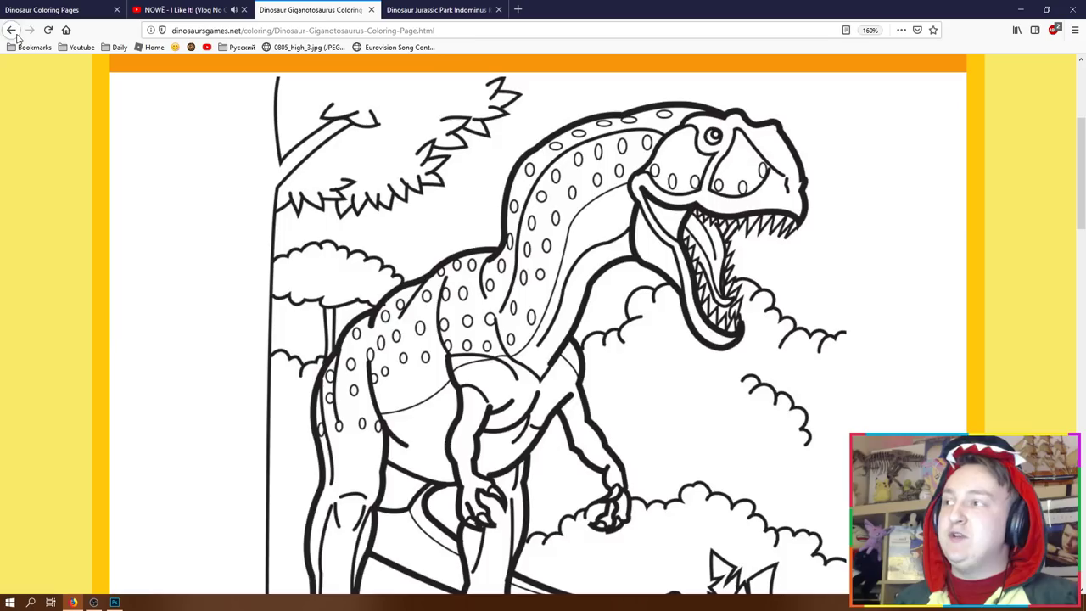
# - Return to the Dinosaur Coloring Pages list in Firefox and scroll through it
pyautogui.click(13, 31)
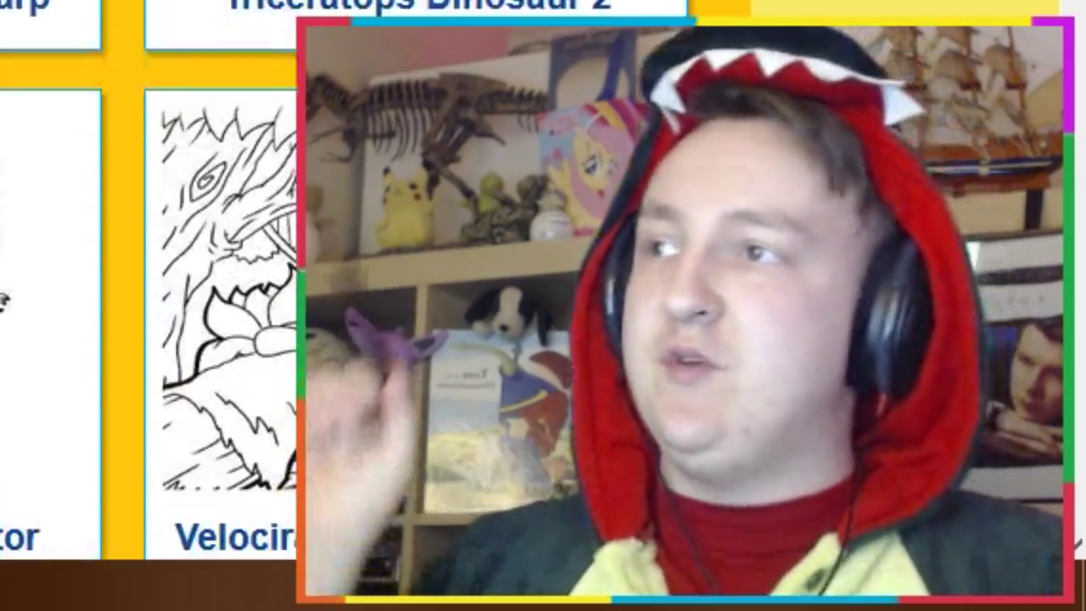
pyautogui.scroll(1, 149, 297)
pyautogui.scroll(1, 148, 297)
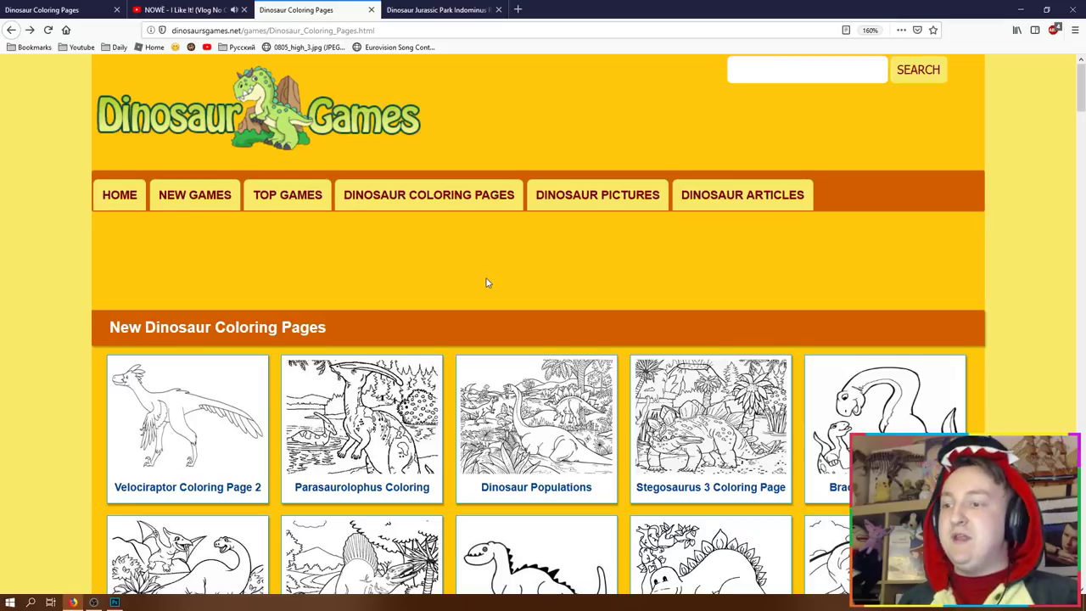
pyautogui.scroll(-5, 475, 297)
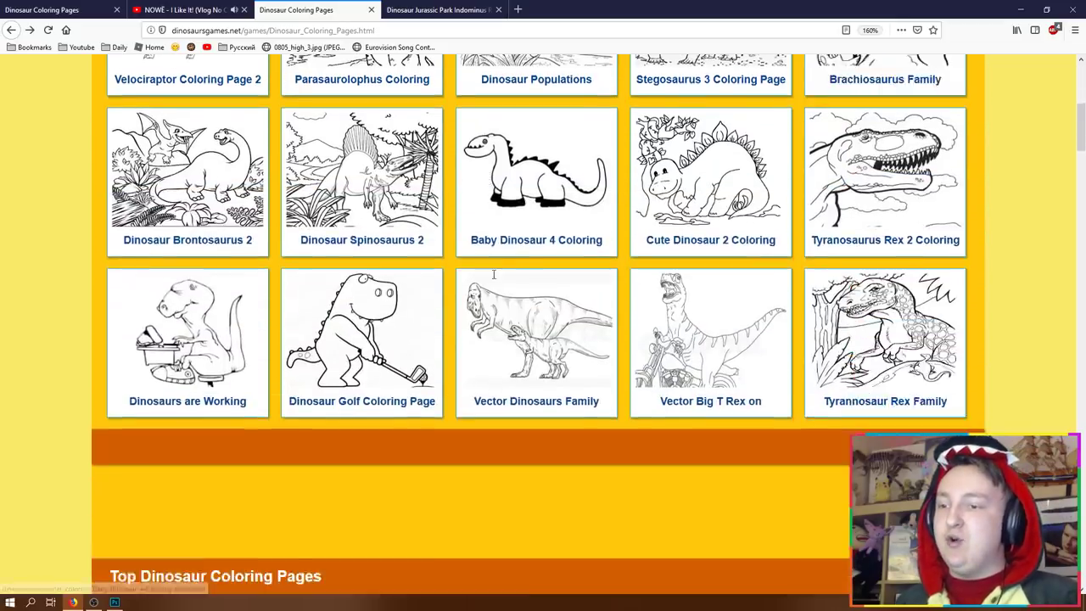
pyautogui.scroll(-4, 433, 354)
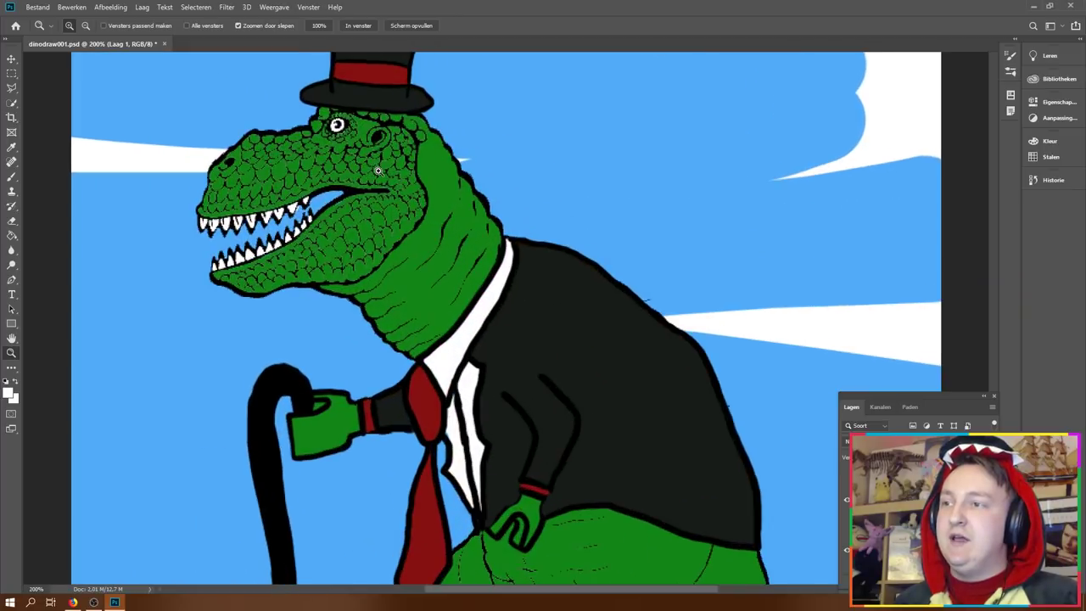
pyautogui.moveTo(289, 277); pyautogui.dragTo(331, 277)
pyautogui.scroll(1, 332, 277)
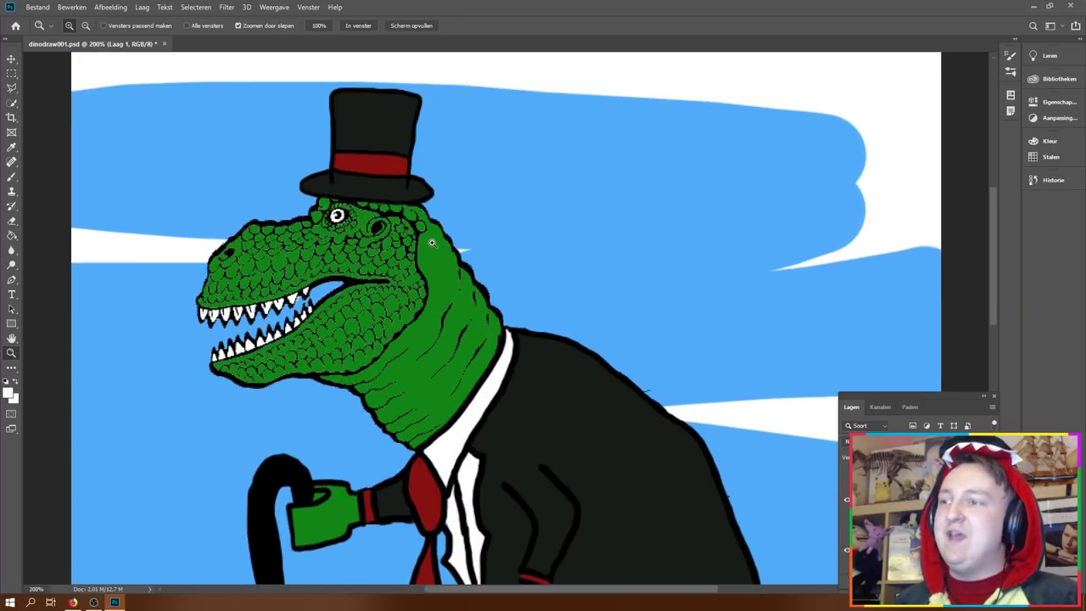
pyautogui.scroll(-2, 432, 243)
pyautogui.scroll(-3, 432, 244)
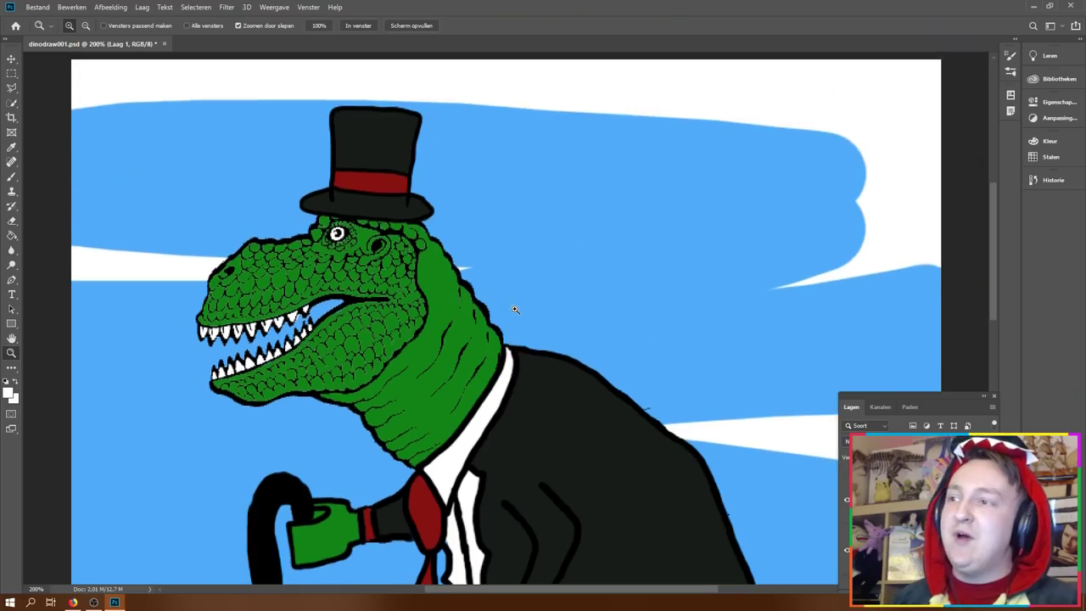
pyautogui.scroll(-2, 509, 307)
pyautogui.scroll(-3, 552, 306)
pyautogui.scroll(-3, 592, 306)
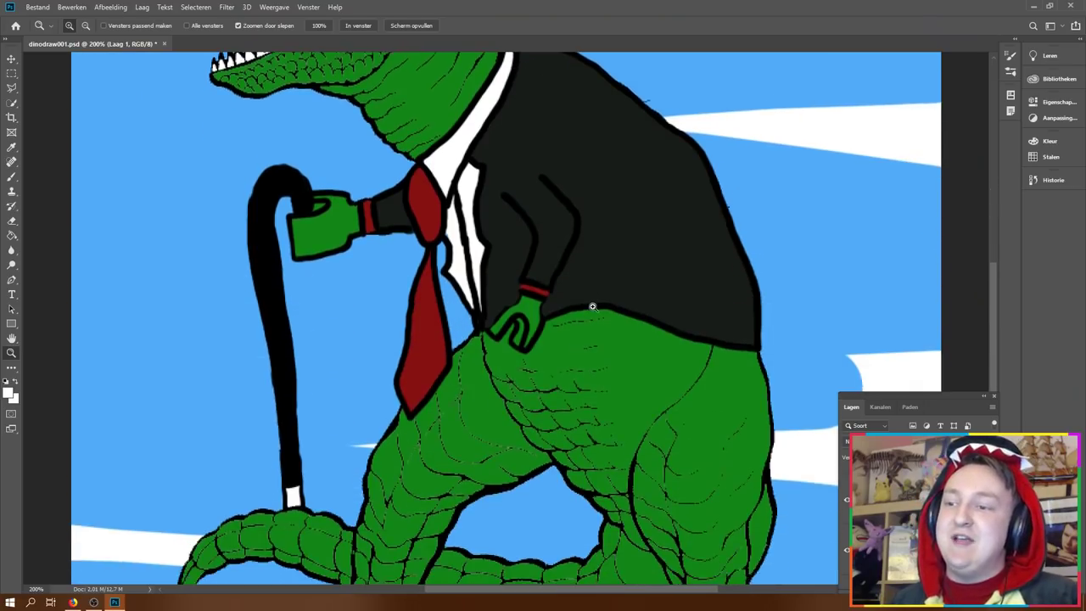
pyautogui.scroll(-2, 592, 306)
pyautogui.scroll(-2, 592, 309)
pyautogui.scroll(-1, 339, 212)
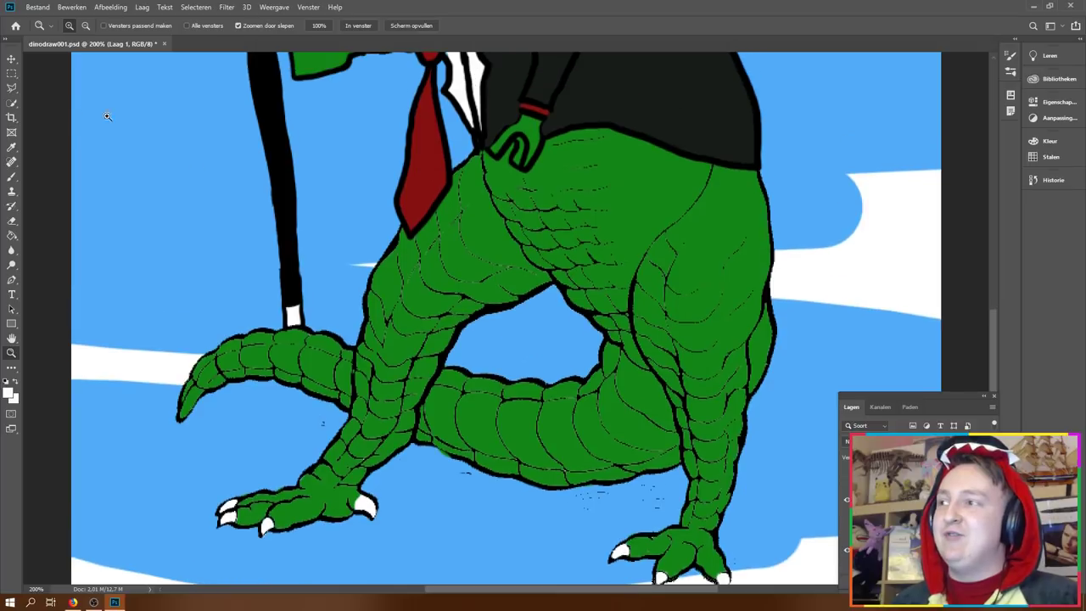
pyautogui.scroll(2, 388, 261)
pyautogui.click(86, 25)
pyautogui.click(475, 309)
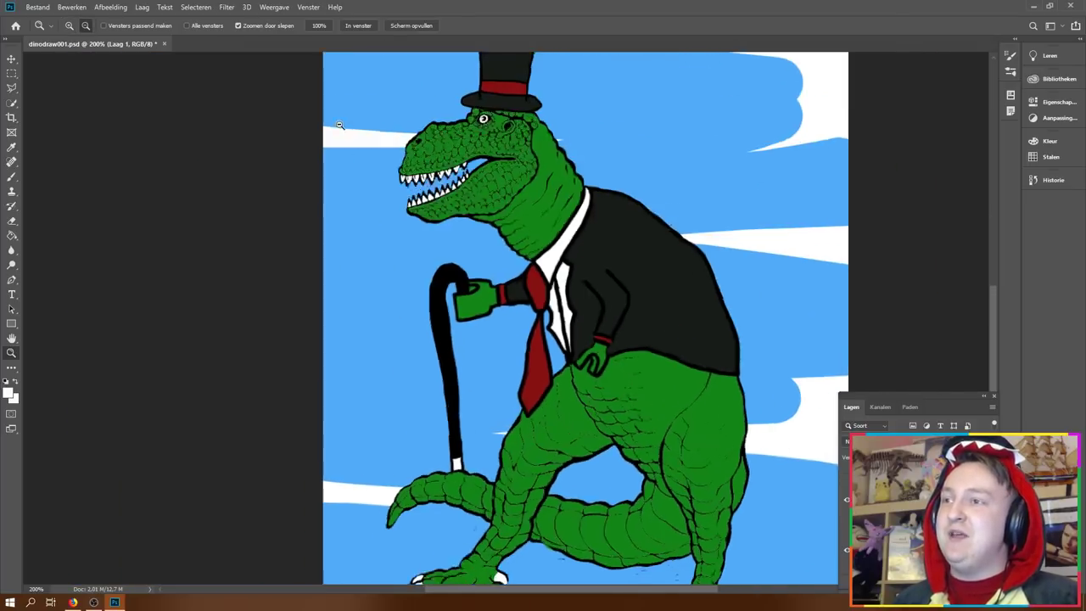
pyautogui.click(474, 309)
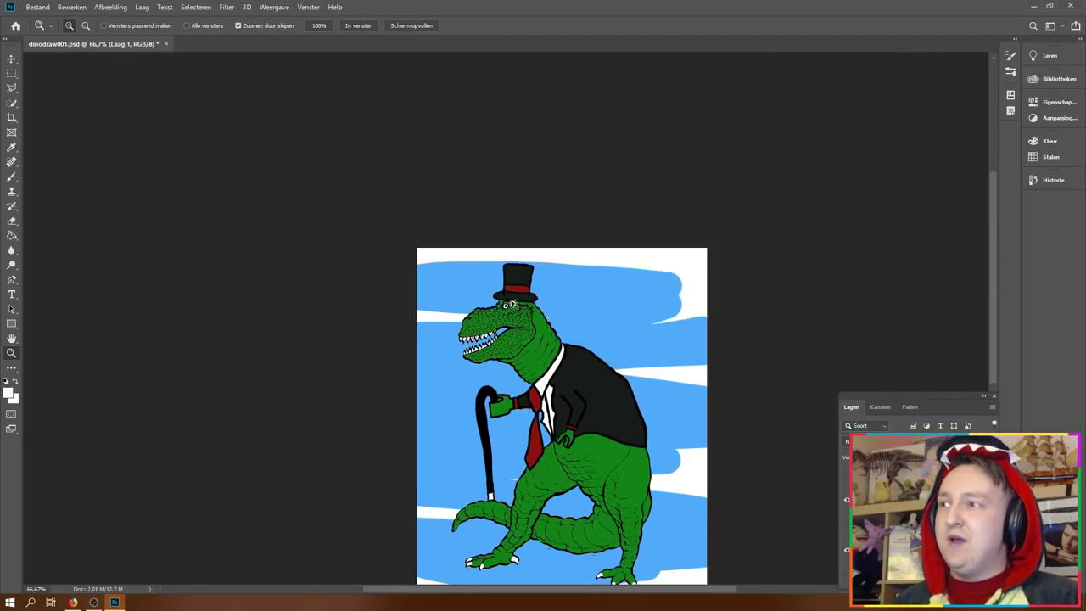
pyautogui.click(512, 303)
pyautogui.click(444, 122)
pyautogui.scroll(2, 225, 142)
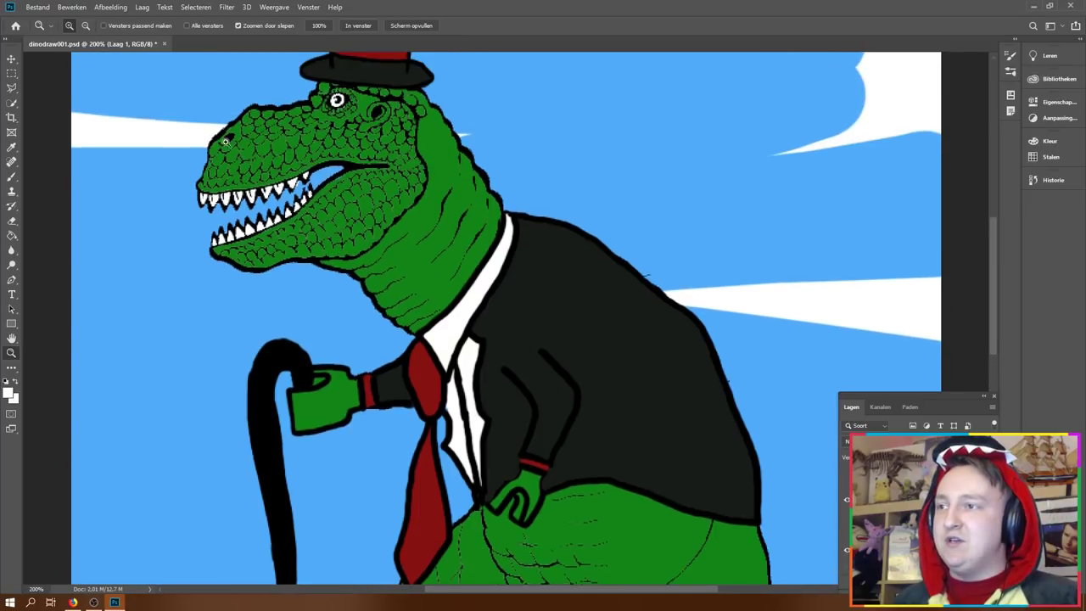
pyautogui.scroll(2, 224, 141)
pyautogui.scroll(1, 224, 142)
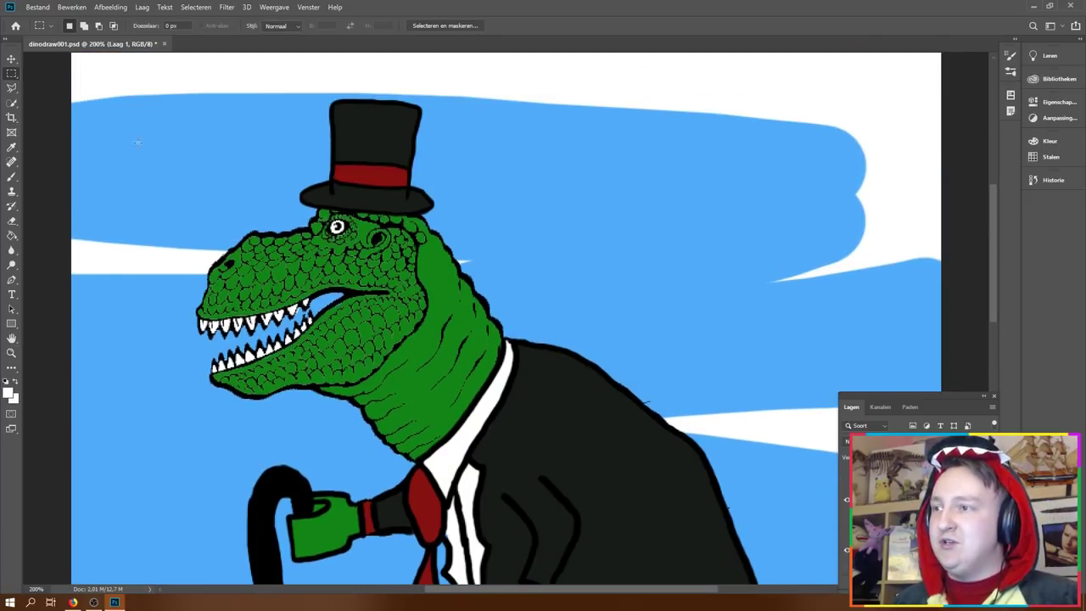